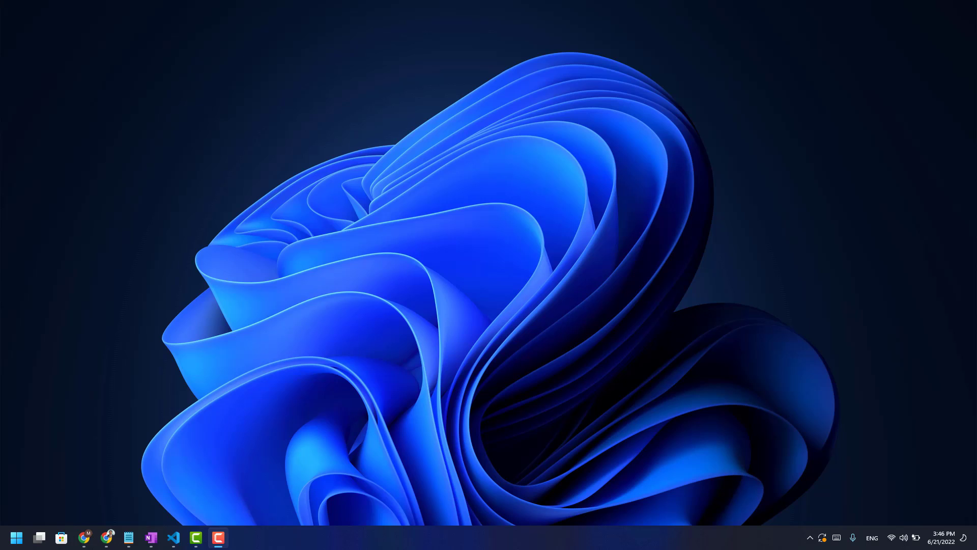
Step: Open the huddle-test folder on the desktop and preview its index.html page in the browser, closing the browser when done
{"action": "left_click", "coordinate": [490, 225]}
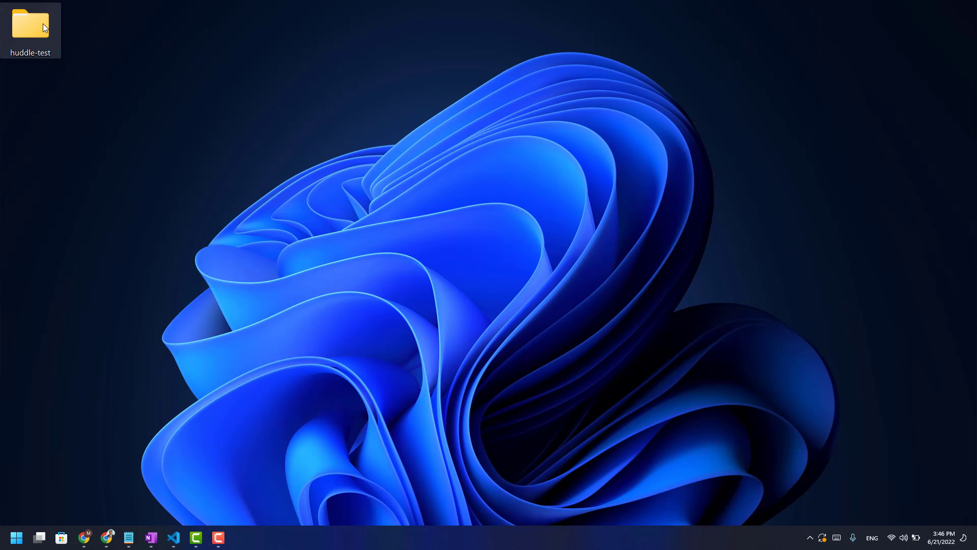
{"action": "double_click", "coordinate": [44, 27]}
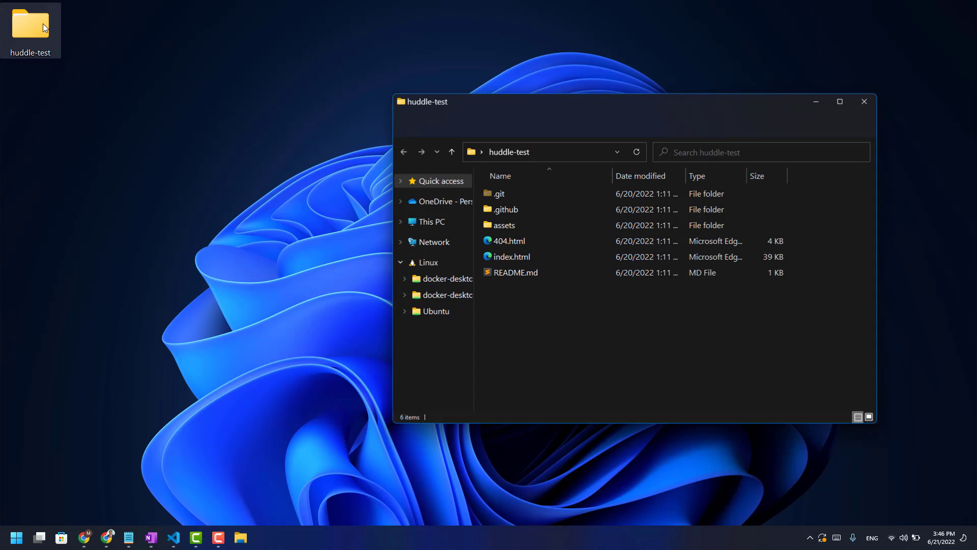
{"action": "left_click", "coordinate": [513, 258]}
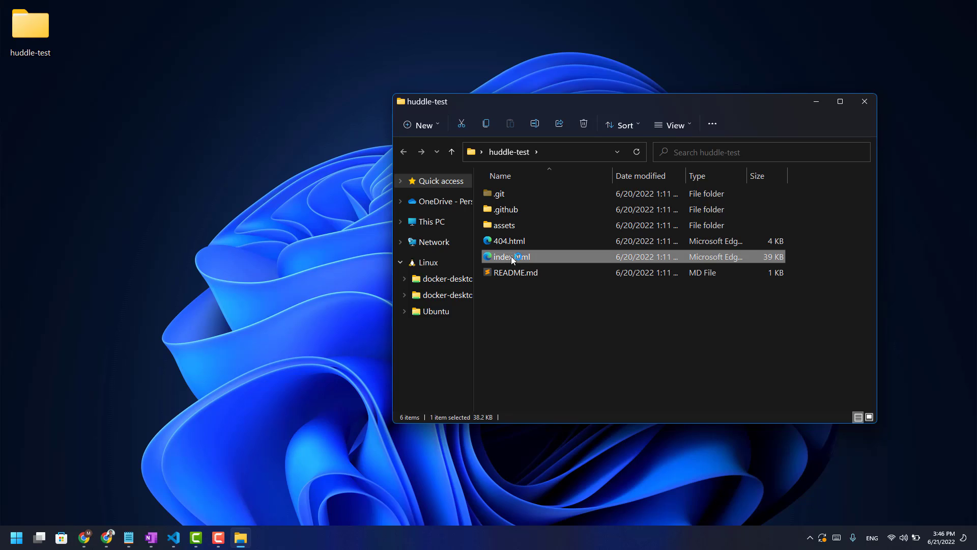
{"action": "double_click", "coordinate": [513, 257]}
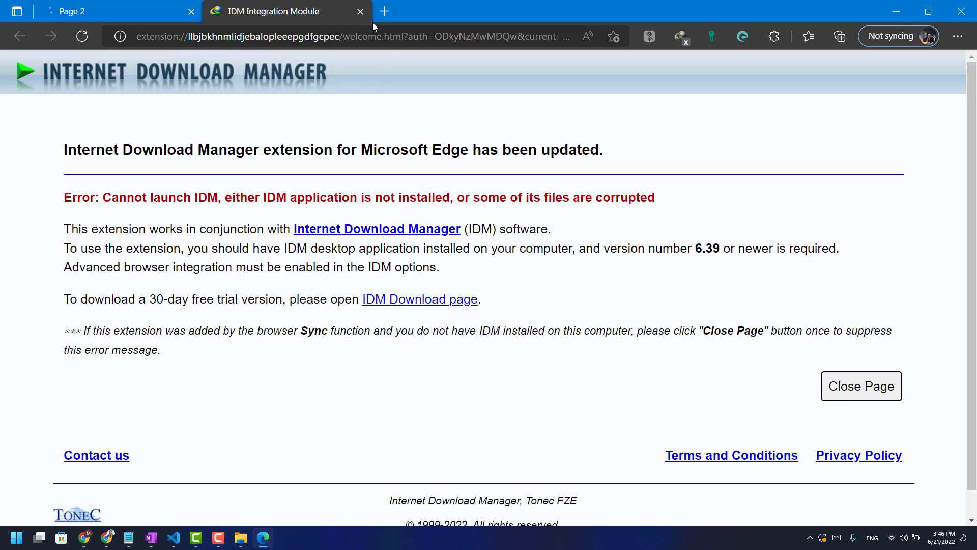
{"action": "left_click", "coordinate": [362, 13]}
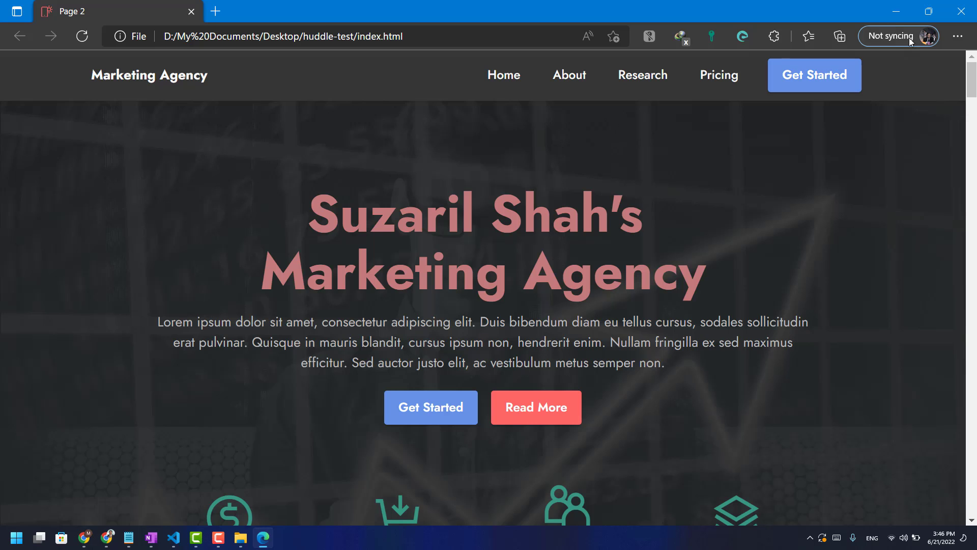
{"action": "left_click", "coordinate": [952, 14]}
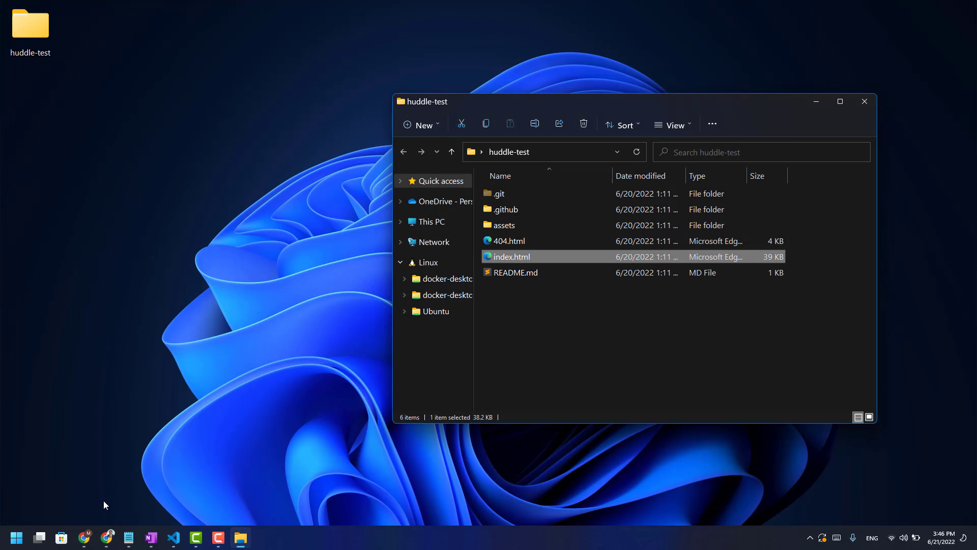
Step: Switch to Chrome, go to GitHub in a new tab and open the form for creating a new repository
{"action": "mouse_move", "coordinate": [90, 541]}
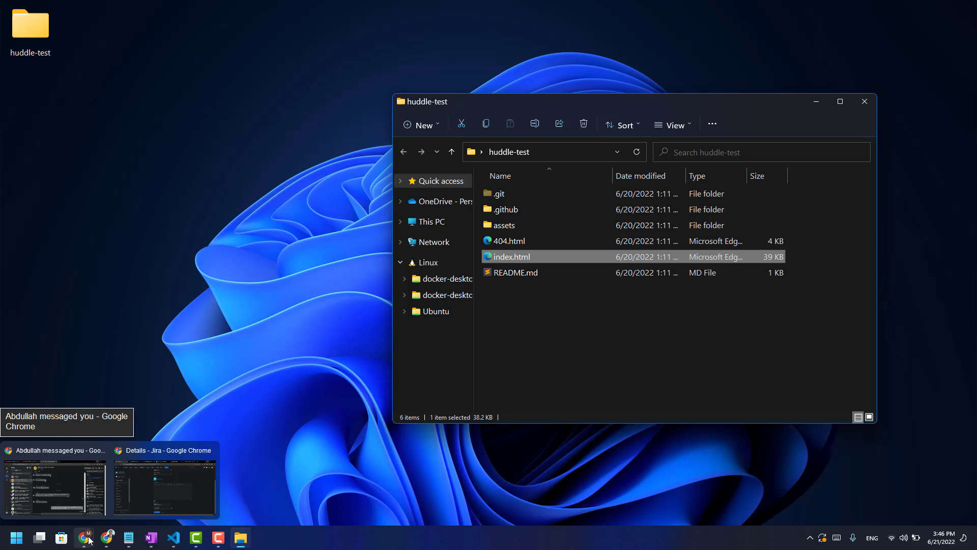
{"action": "left_click", "coordinate": [99, 541]}
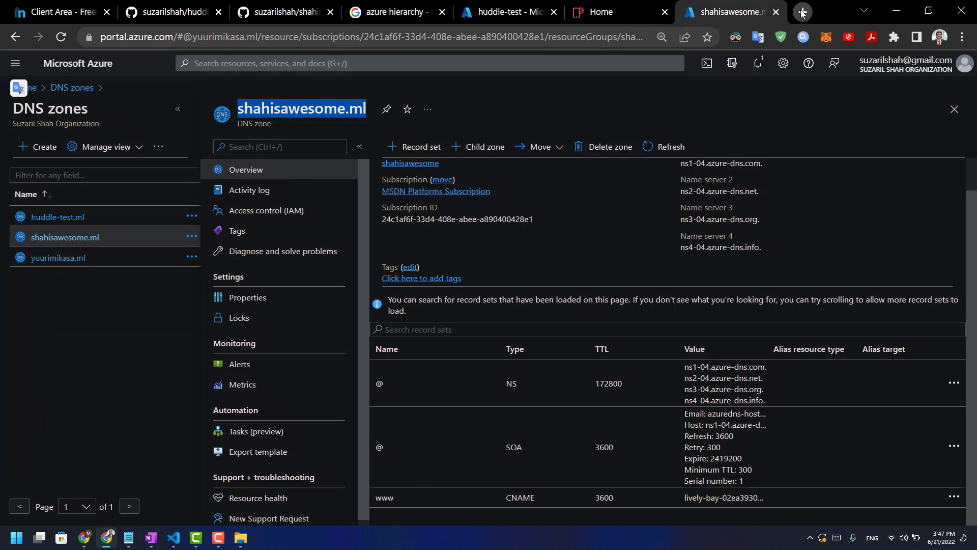
{"action": "left_click", "coordinate": [802, 12]}
{"action": "type", "text": "github"}
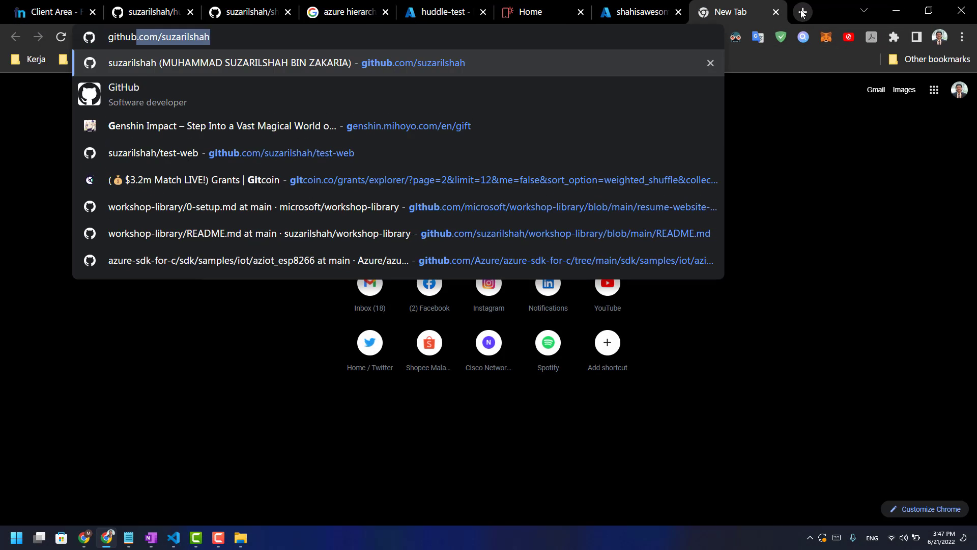
{"action": "key", "text": "Return"}
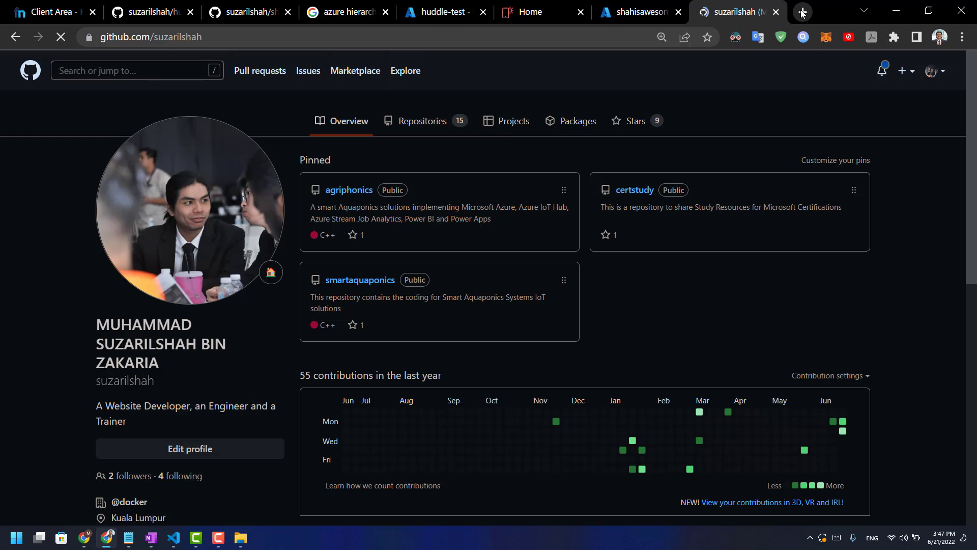
{"action": "left_click", "coordinate": [903, 79]}
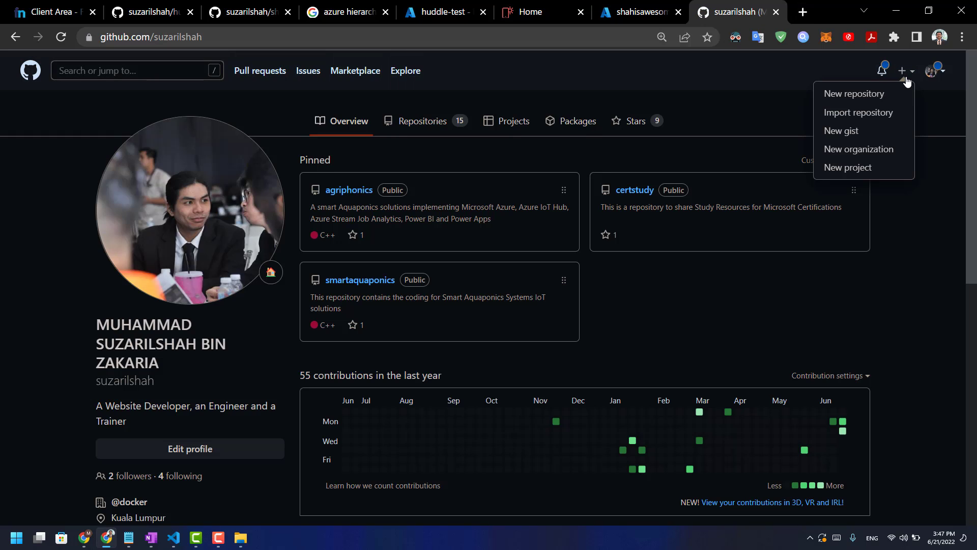
{"action": "left_click", "coordinate": [879, 95]}
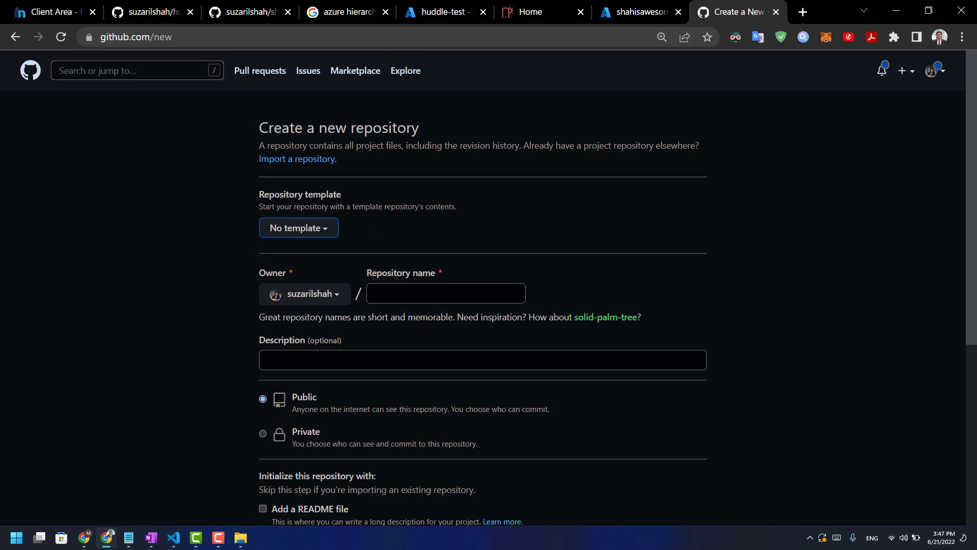
Step: Create a public repository named huddle, initialized with a README file
{"action": "left_click", "coordinate": [412, 295]}
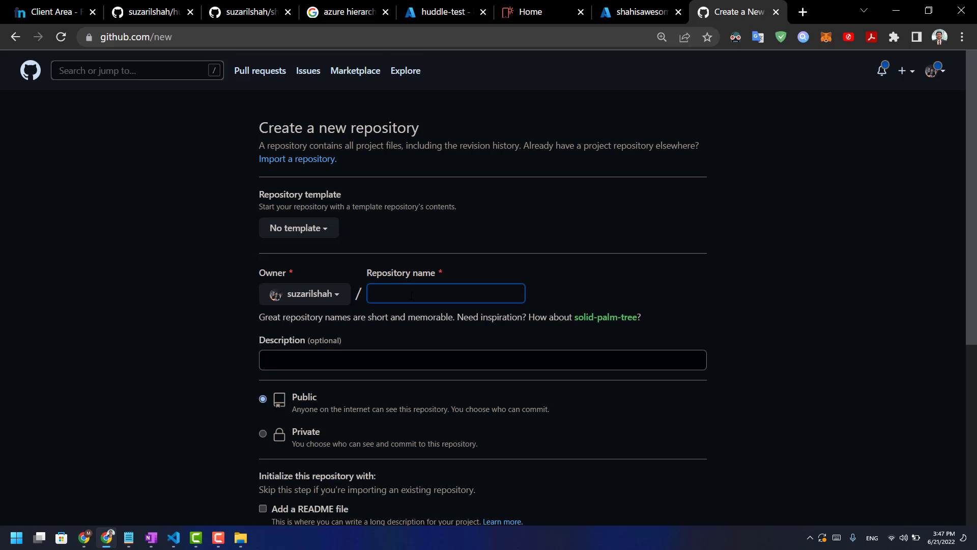
{"action": "type", "text": "huddle"}
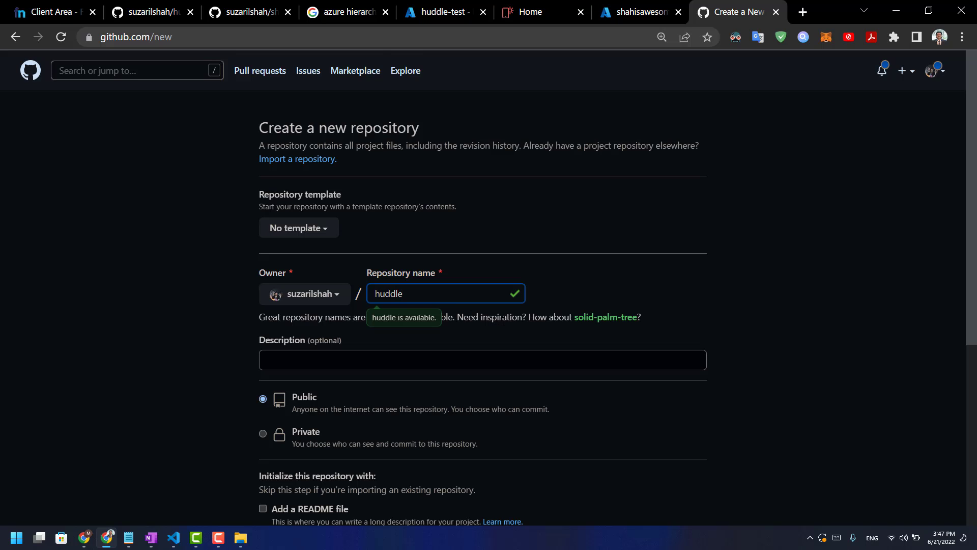
{"action": "scroll", "coordinate": [484, 351], "scroll_direction": "down", "scroll_amount": 3}
{"action": "left_click", "coordinate": [263, 367]}
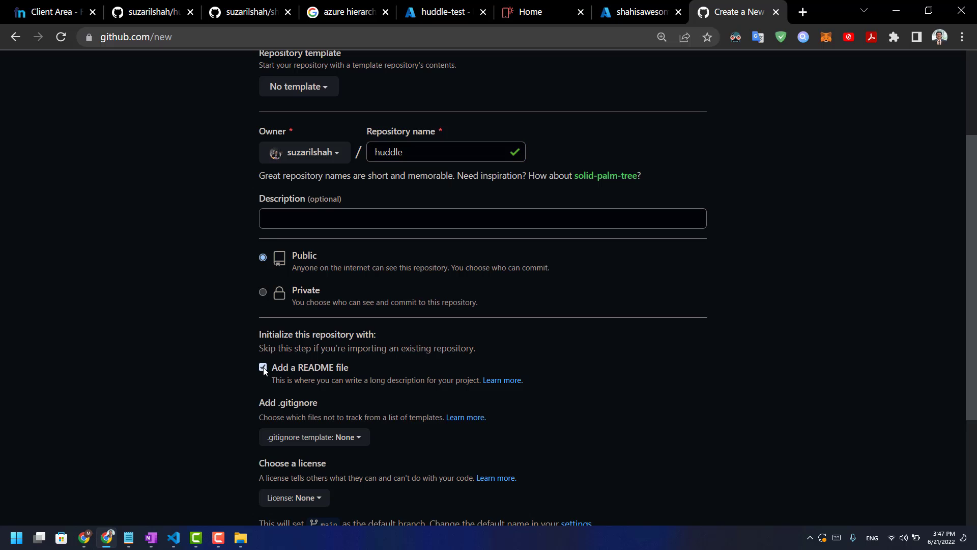
{"action": "scroll", "coordinate": [283, 372], "scroll_direction": "down", "scroll_amount": 2}
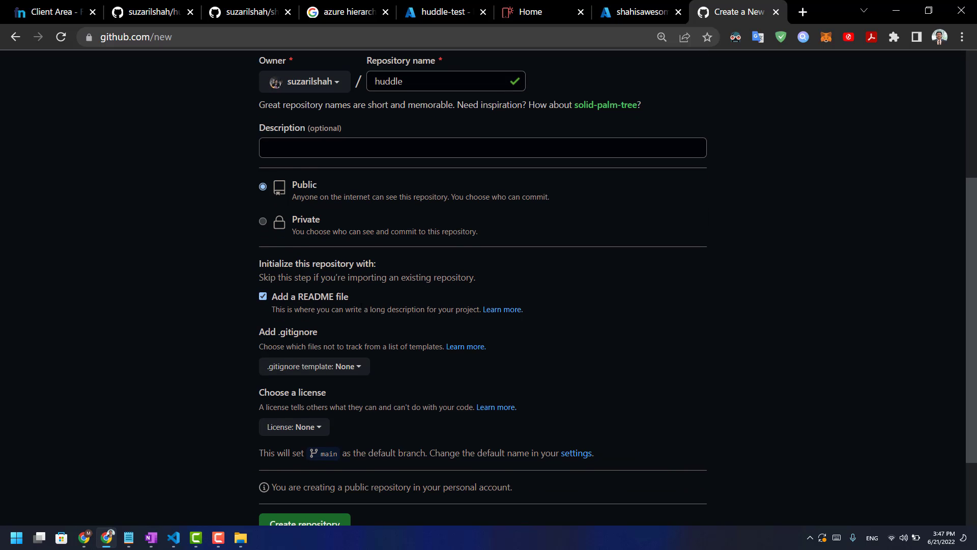
{"action": "scroll", "coordinate": [359, 346], "scroll_direction": "down", "scroll_amount": 3}
{"action": "left_click", "coordinate": [321, 423]}
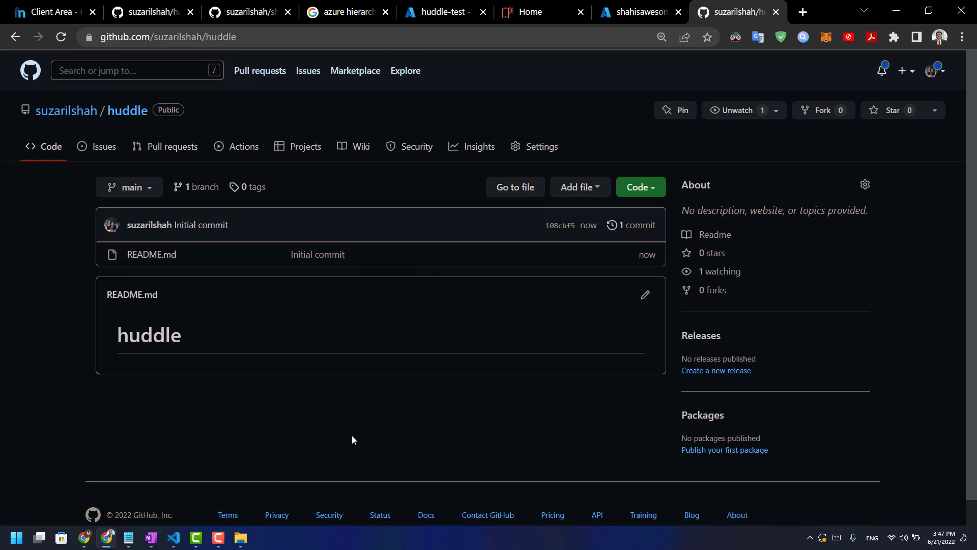
Step: Upload the assets folder, 404.html, index.html and README.md from the local huddle-test folder to the huddle repository
{"action": "left_click", "coordinate": [240, 539]}
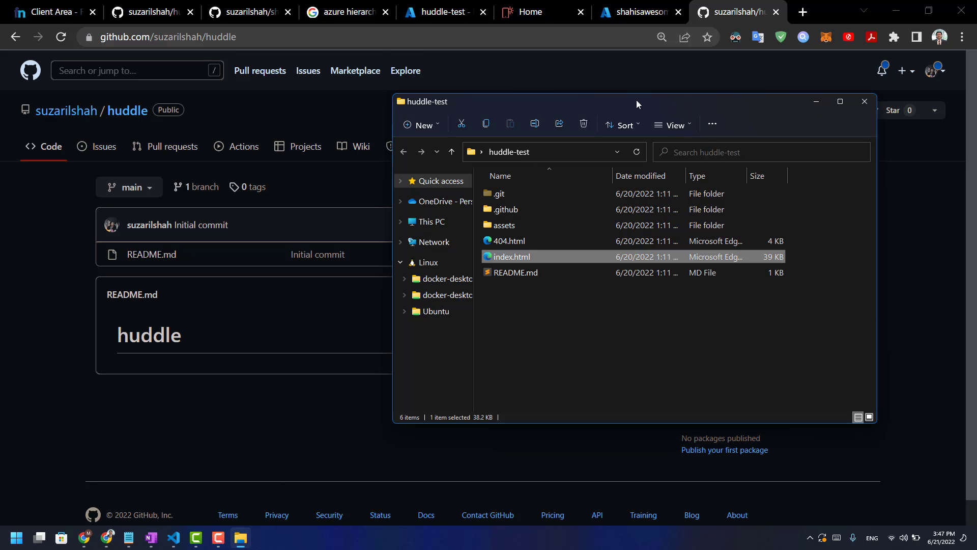
{"action": "left_click_drag", "start_coordinate": [636, 100], "coordinate": [0, 182]}
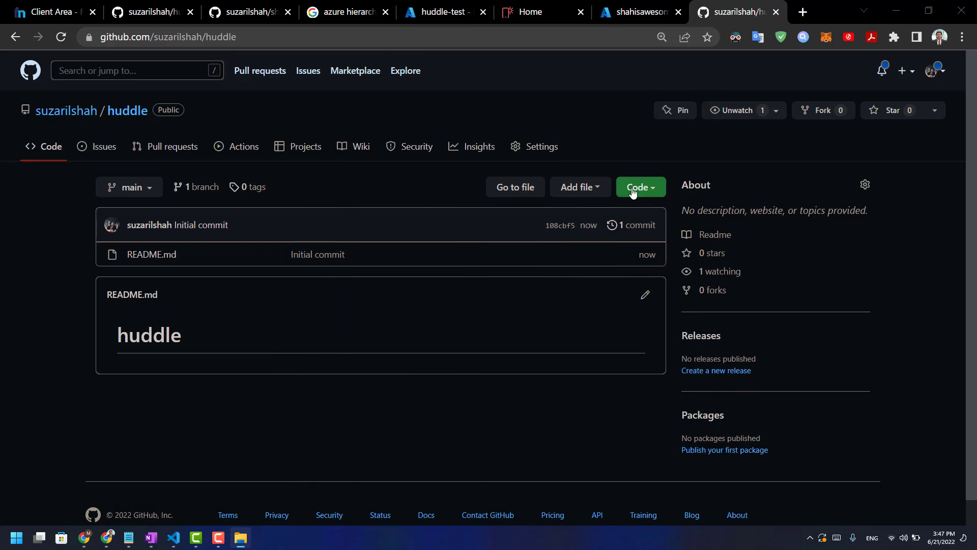
{"action": "left_click", "coordinate": [588, 188]}
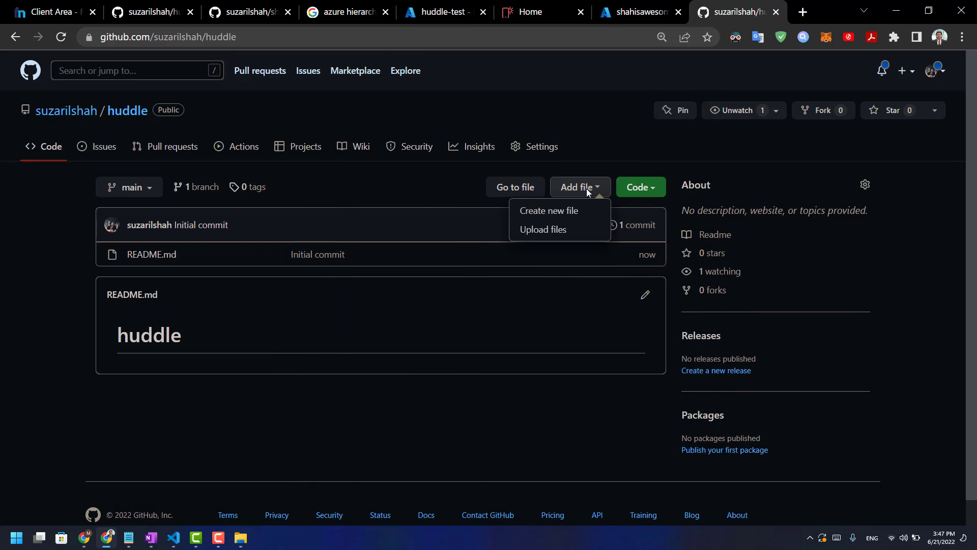
{"action": "left_click", "coordinate": [554, 228]}
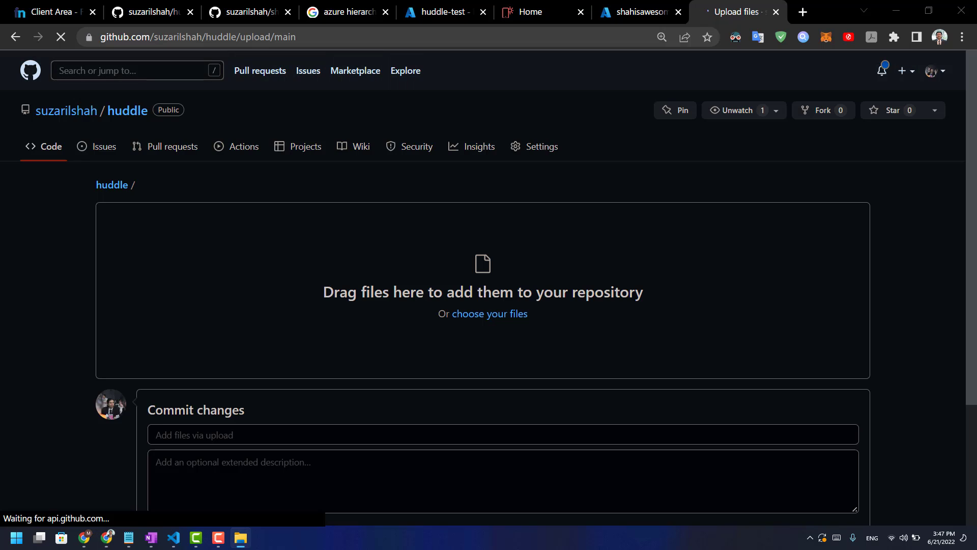
{"action": "left_click_drag", "start_coordinate": [0, 346], "coordinate": [337, 291]}
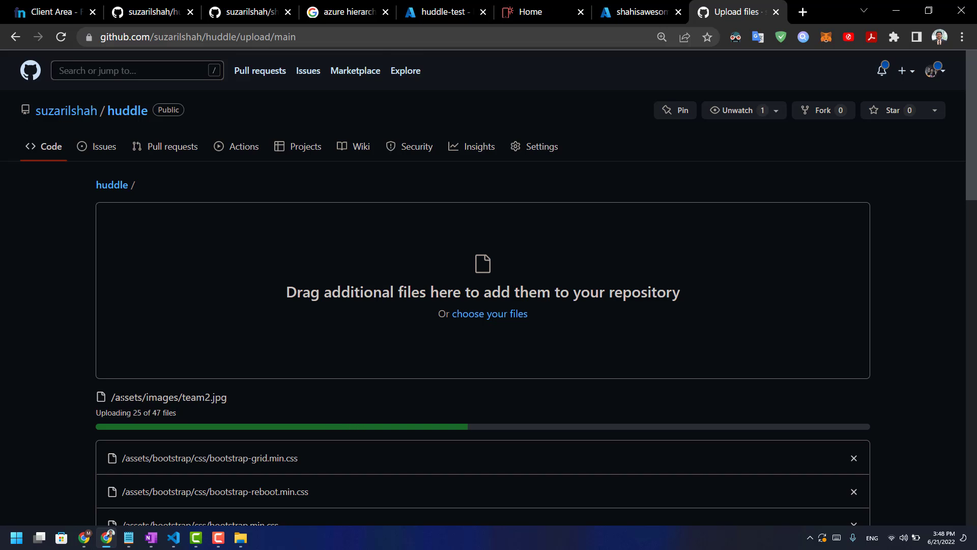
Step: Check through the list of uploaded files and commit them directly to the main branch with the default message
{"action": "left_click_drag", "start_coordinate": [106, 396], "coordinate": [207, 413]}
{"action": "scroll", "coordinate": [248, 408], "scroll_direction": "down", "scroll_amount": 3}
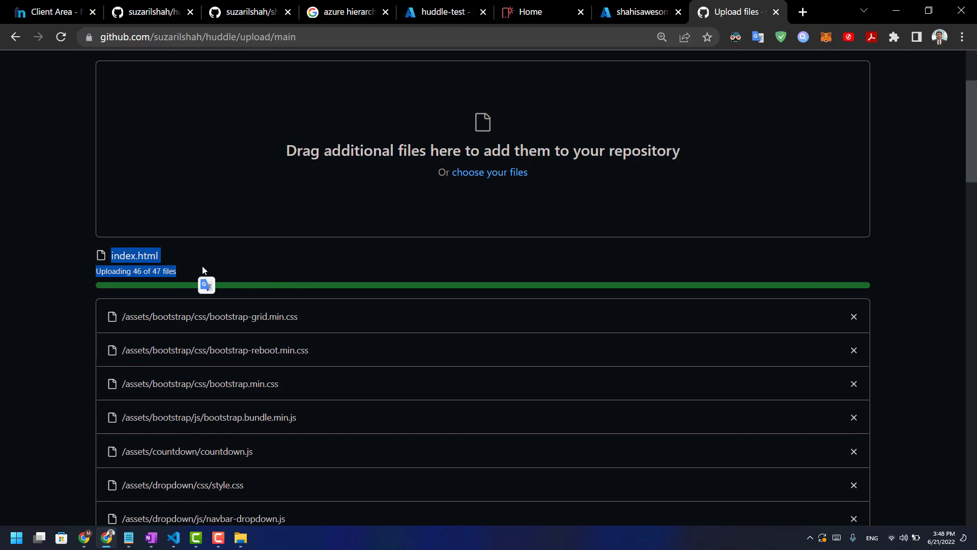
{"action": "scroll", "coordinate": [214, 267], "scroll_direction": "down", "scroll_amount": 3}
{"action": "scroll", "coordinate": [215, 285], "scroll_direction": "down", "scroll_amount": 20}
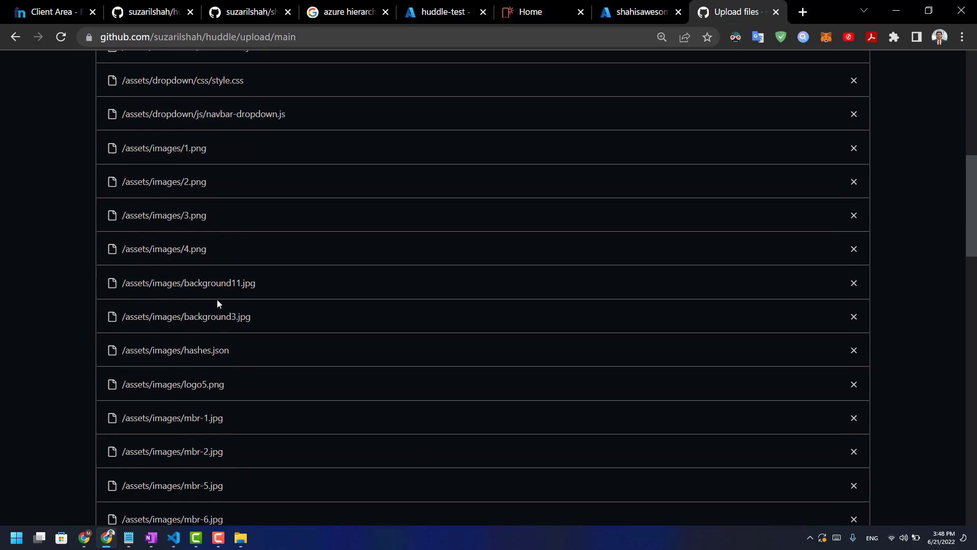
{"action": "scroll", "coordinate": [218, 303], "scroll_direction": "up", "scroll_amount": 20}
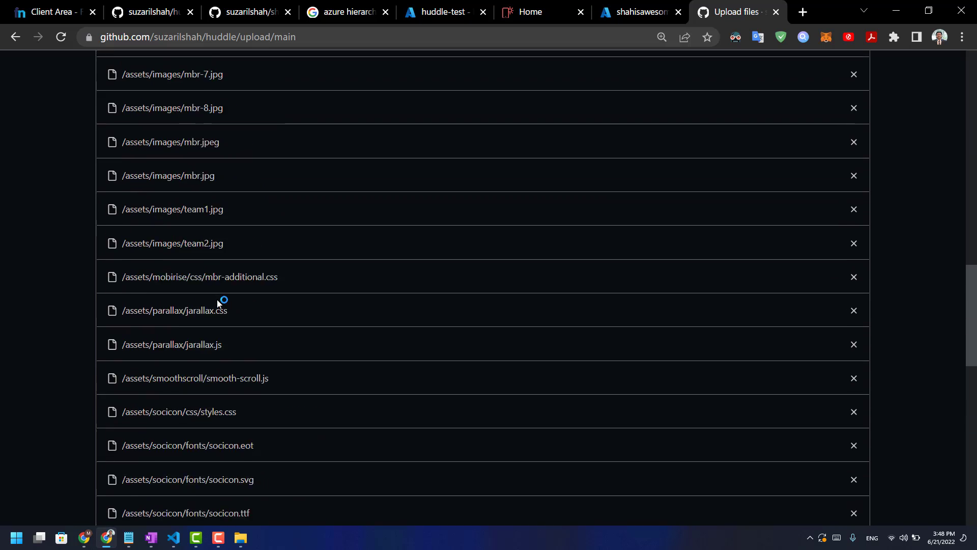
{"action": "scroll", "coordinate": [218, 303], "scroll_direction": "down", "scroll_amount": 6}
{"action": "scroll", "coordinate": [219, 302], "scroll_direction": "down", "scroll_amount": 20}
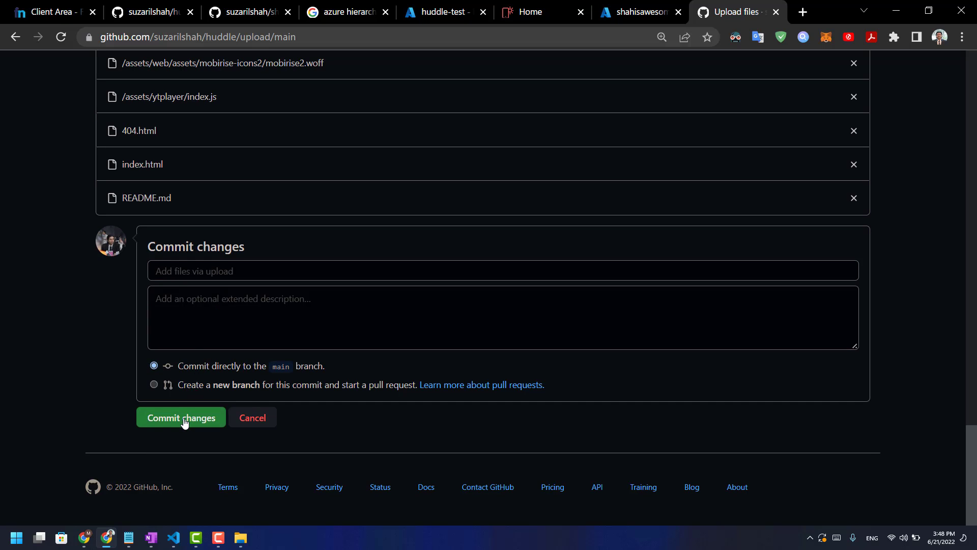
{"action": "left_click", "coordinate": [179, 419]}
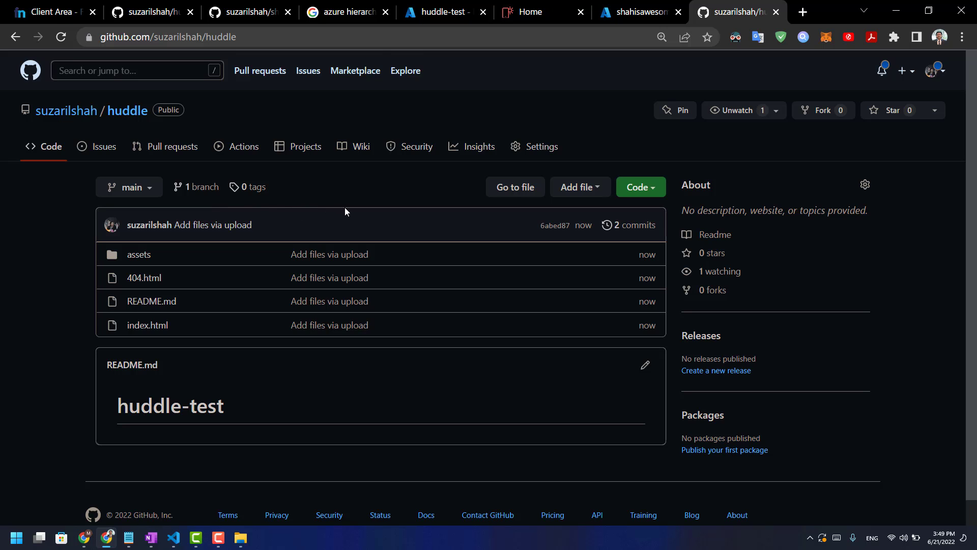
Step: Switch to the Azure portal, find the Static Web Apps service by searching for "static" and start creating a new app
{"action": "left_click", "coordinate": [636, 12]}
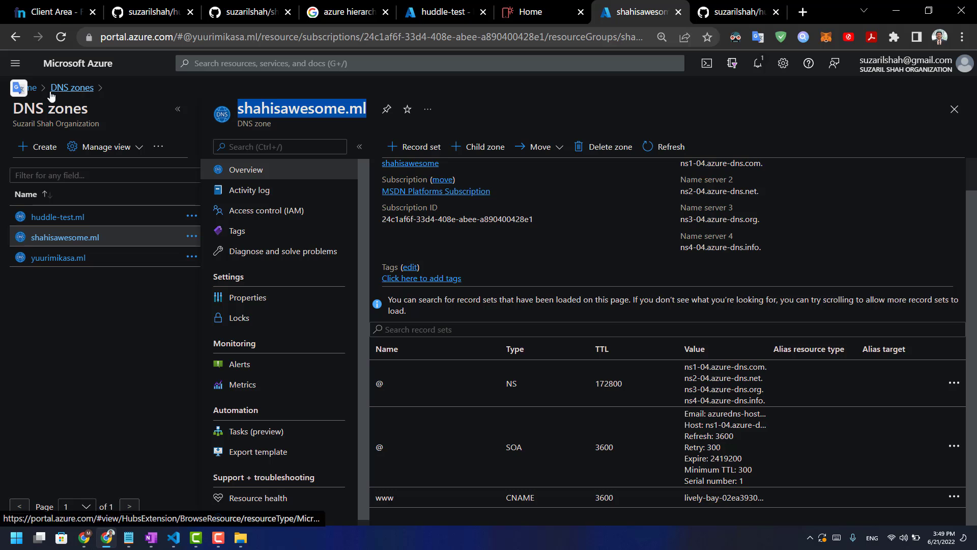
{"action": "left_click", "coordinate": [283, 63]}
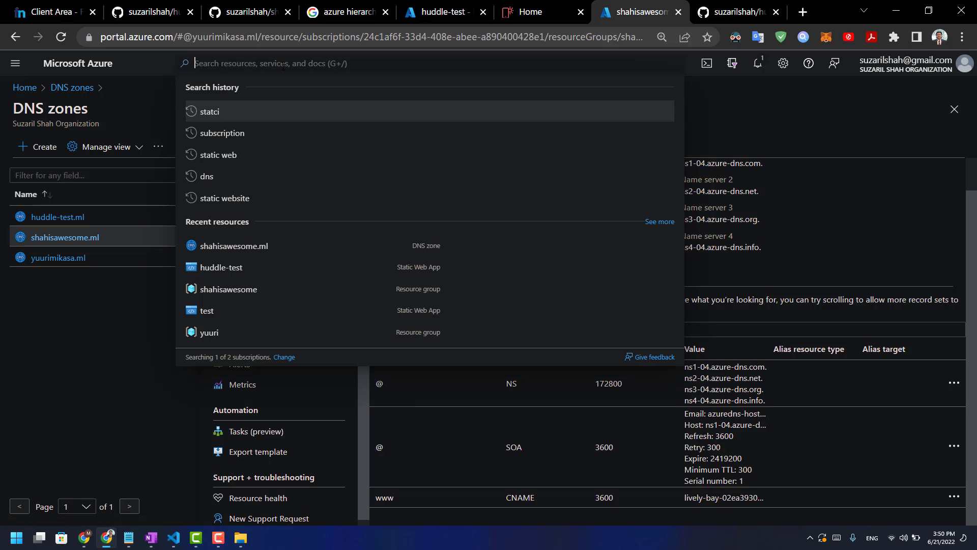
{"action": "type", "text": "static"}
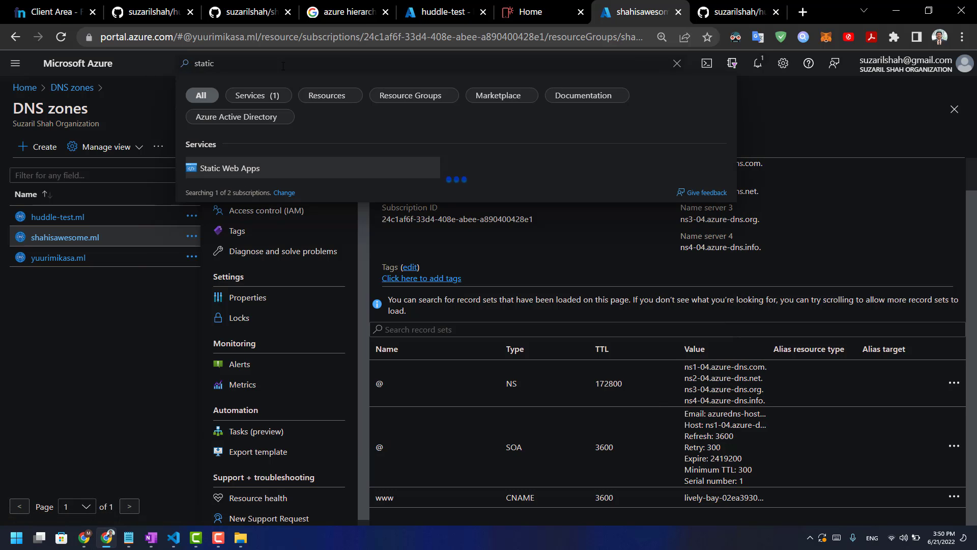
{"action": "left_click", "coordinate": [274, 168]}
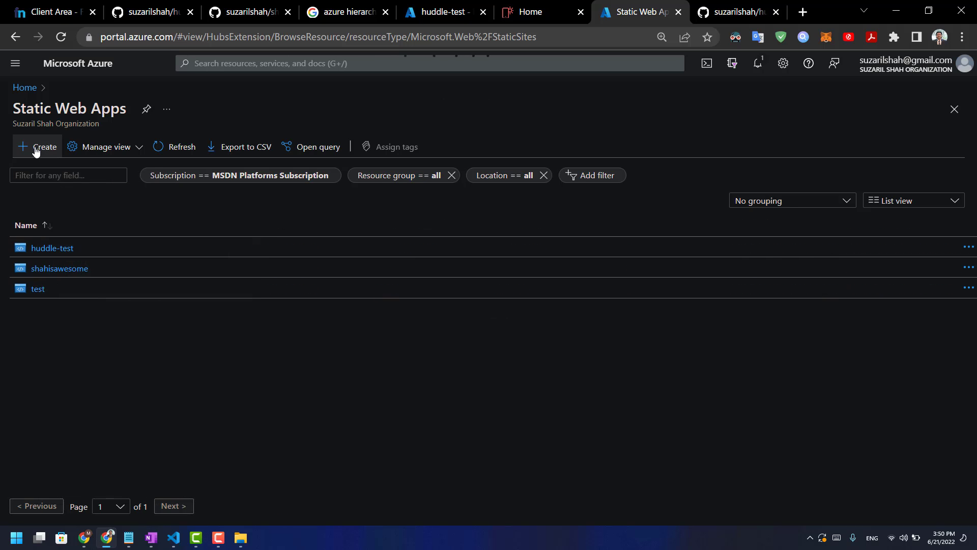
{"action": "left_click", "coordinate": [35, 148]}
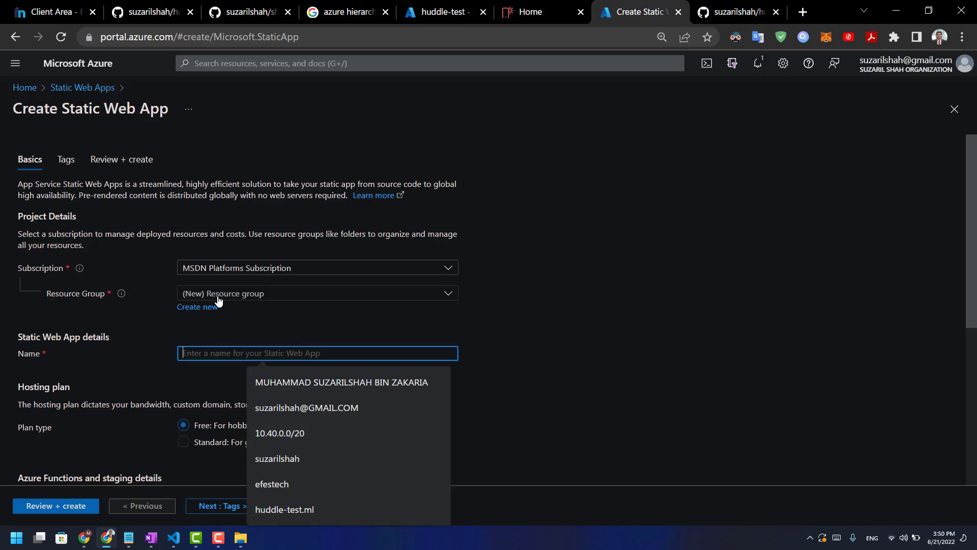
Step: Create a new resource group named huddle1 for the static web app
{"action": "left_click", "coordinate": [219, 295]}
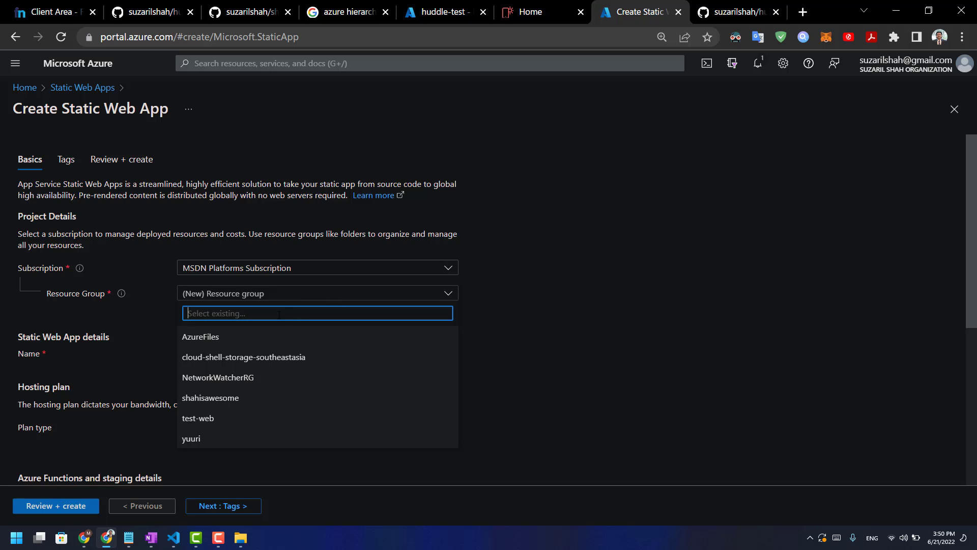
{"action": "left_click", "coordinate": [521, 325]}
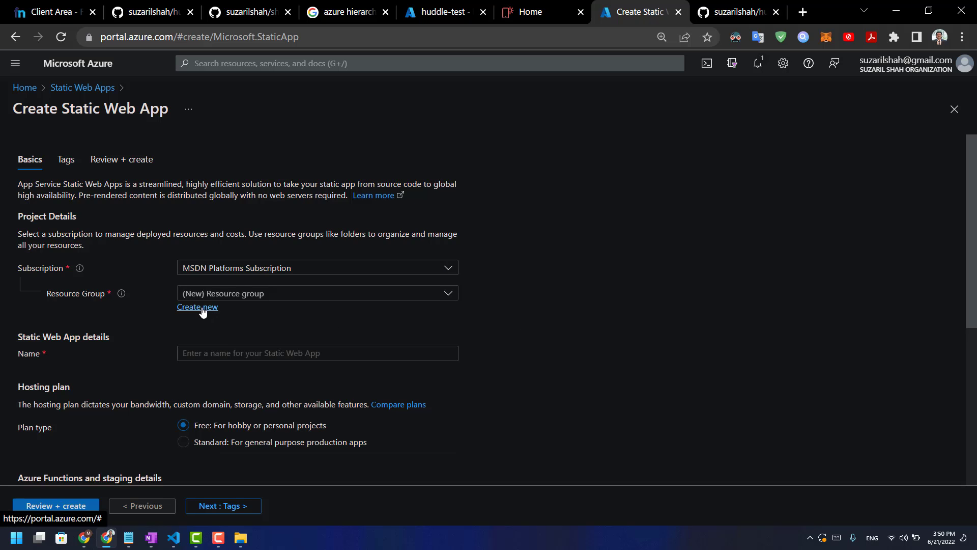
{"action": "left_click", "coordinate": [203, 309]}
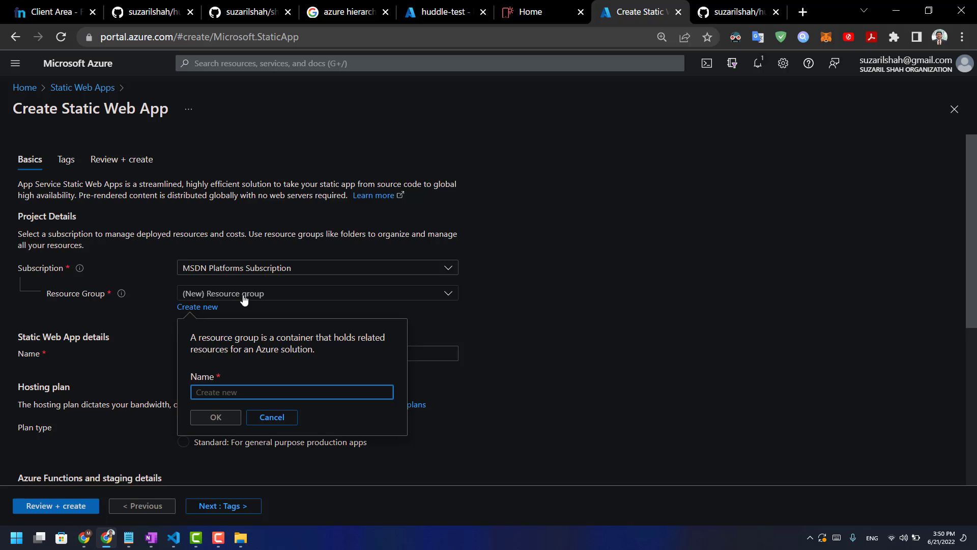
{"action": "type", "text": "huddle1"}
{"action": "left_click", "coordinate": [217, 417]}
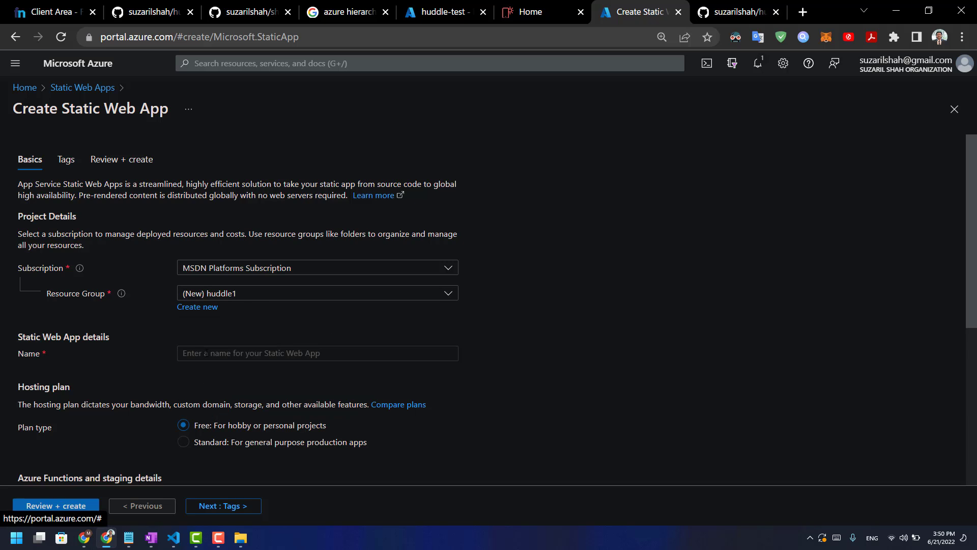
Step: Name the static web app huddle1
{"action": "left_click", "coordinate": [251, 353]}
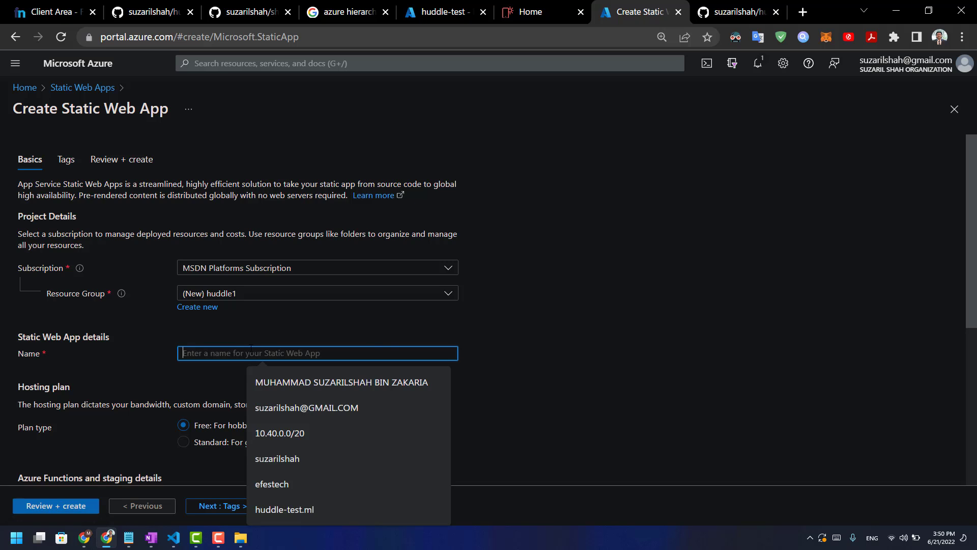
{"action": "type", "text": "huddle1"}
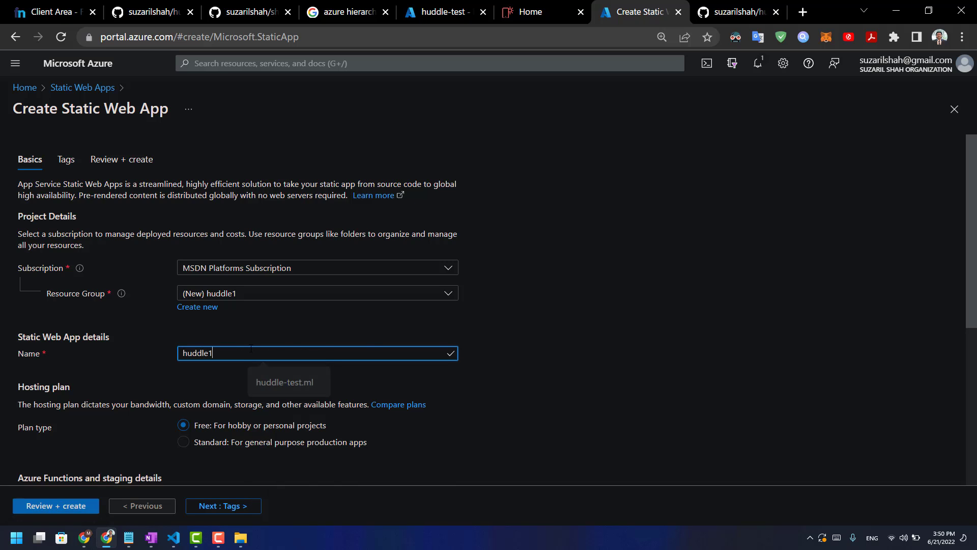
{"action": "left_click", "coordinate": [480, 381]}
Step: Compare the Free and Standard hosting plans, examining price, included bandwidth, custom domains and the other listed features
{"action": "scroll", "coordinate": [153, 402], "scroll_direction": "down", "scroll_amount": 3}
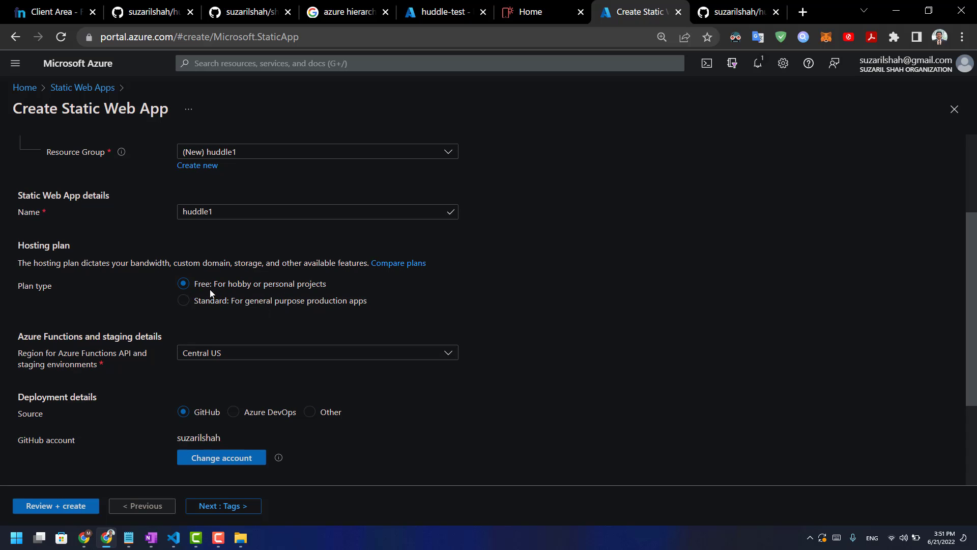
{"action": "left_click", "coordinate": [394, 263]}
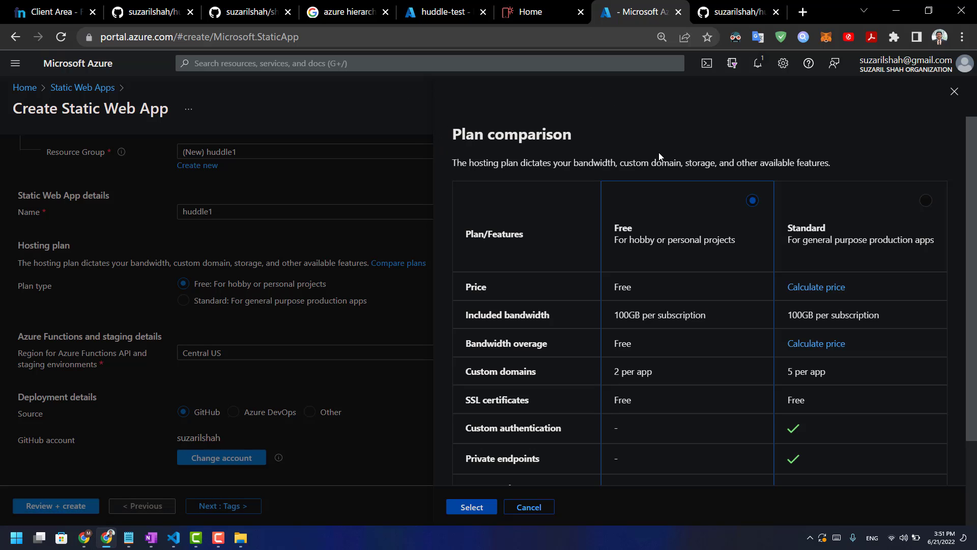
{"action": "scroll", "coordinate": [841, 220], "scroll_direction": "down", "scroll_amount": 2}
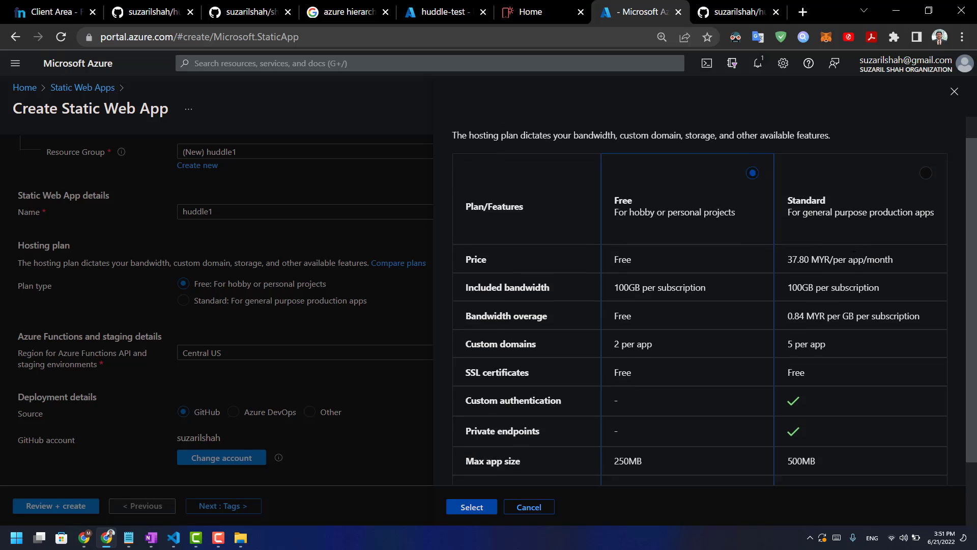
{"action": "scroll", "coordinate": [847, 252], "scroll_direction": "up", "scroll_amount": 2}
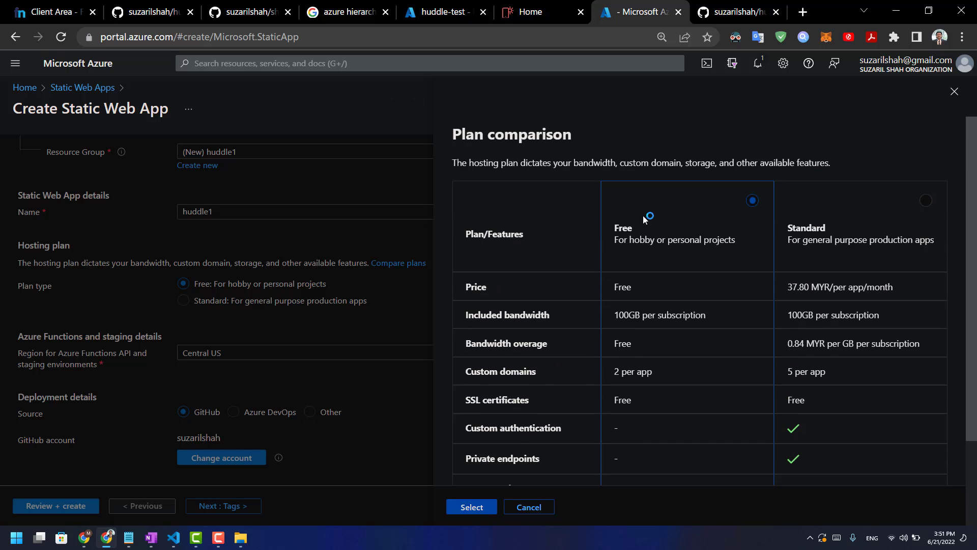
{"action": "scroll", "coordinate": [646, 218], "scroll_direction": "down", "scroll_amount": 3}
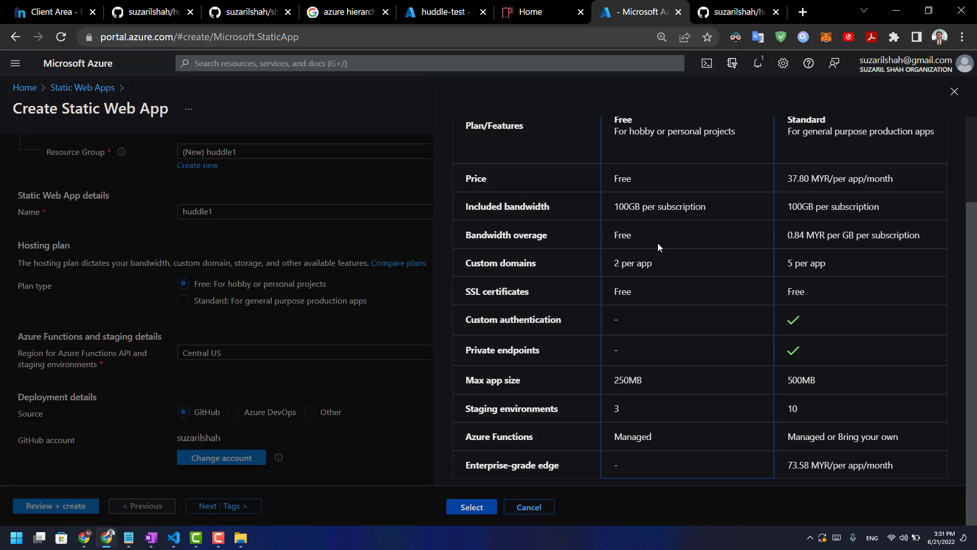
{"action": "scroll", "coordinate": [605, 229], "scroll_direction": "up", "scroll_amount": 5}
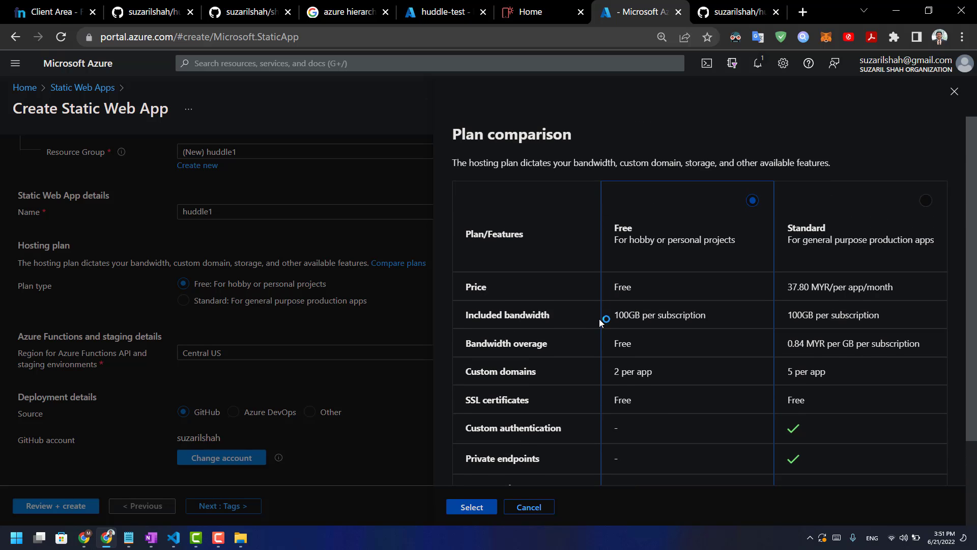
{"action": "left_click_drag", "start_coordinate": [620, 316], "coordinate": [708, 315]}
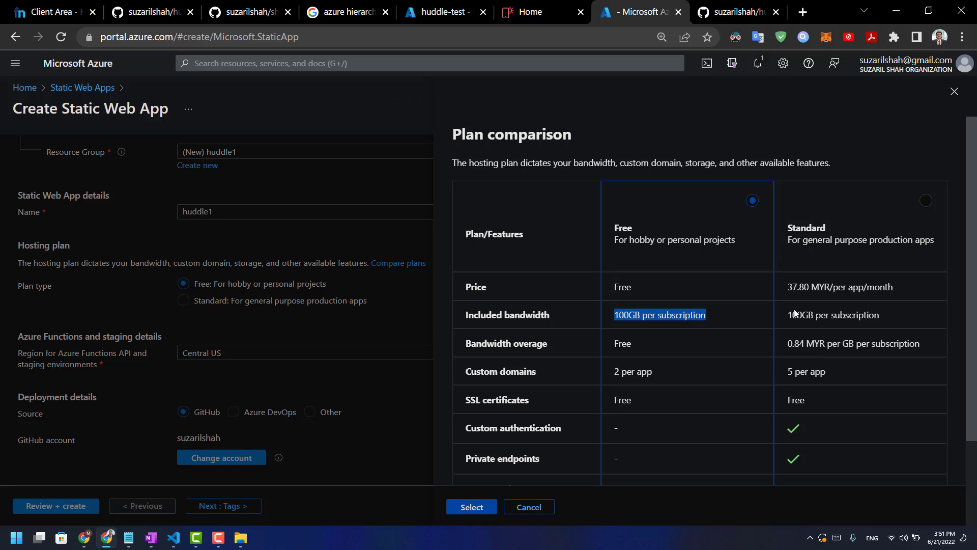
{"action": "left_click_drag", "start_coordinate": [787, 316], "coordinate": [900, 312]}
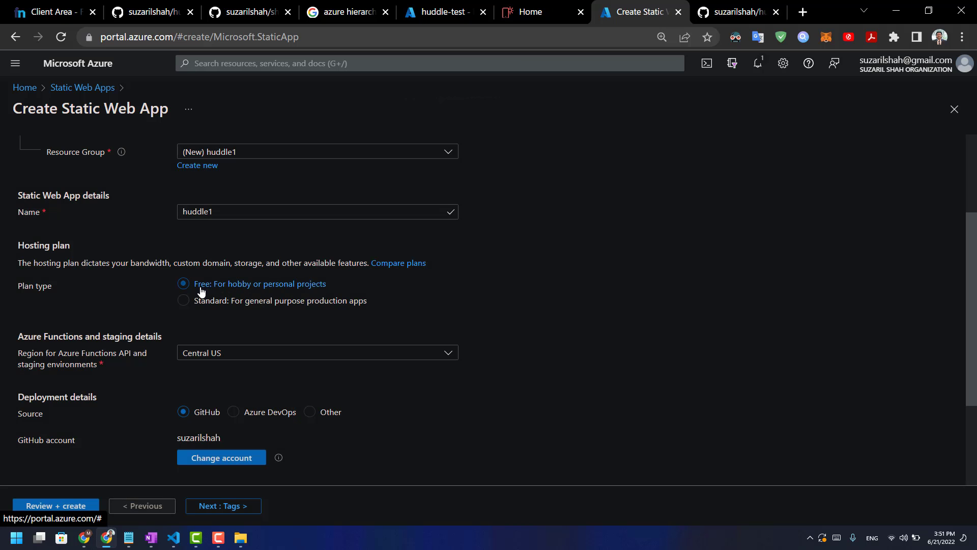
Step: Set the region for the Functions API and staging environments to East Asia and choose the GitHub account's own organization as deployment source
{"action": "left_click", "coordinate": [270, 355]}
{"action": "left_click", "coordinate": [222, 436]}
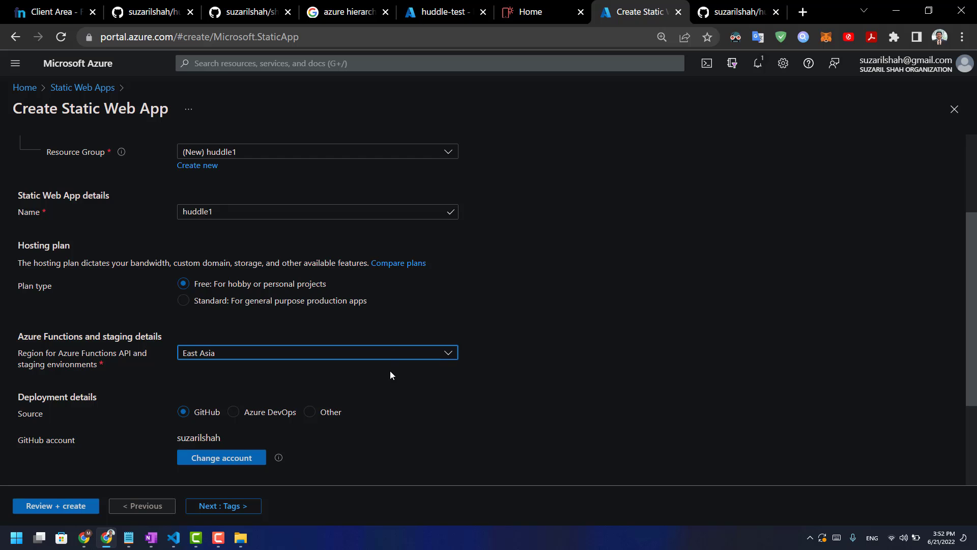
{"action": "scroll", "coordinate": [390, 371], "scroll_direction": "down", "scroll_amount": 3}
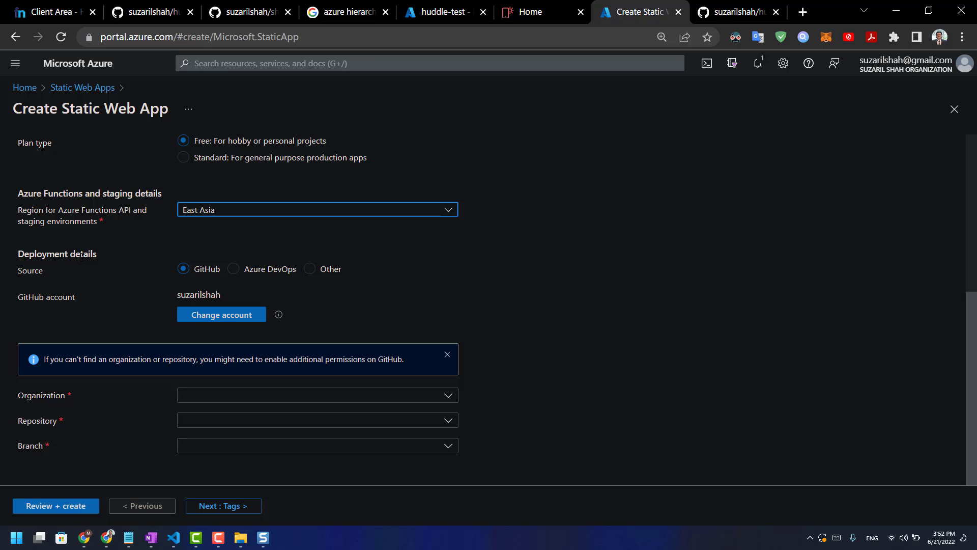
{"action": "left_click", "coordinate": [738, 11]}
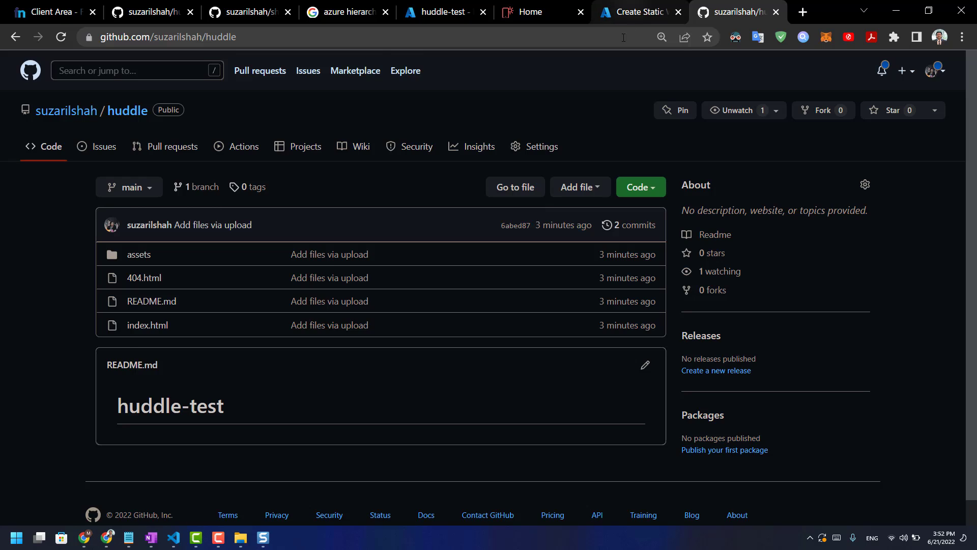
{"action": "left_click", "coordinate": [635, 11]}
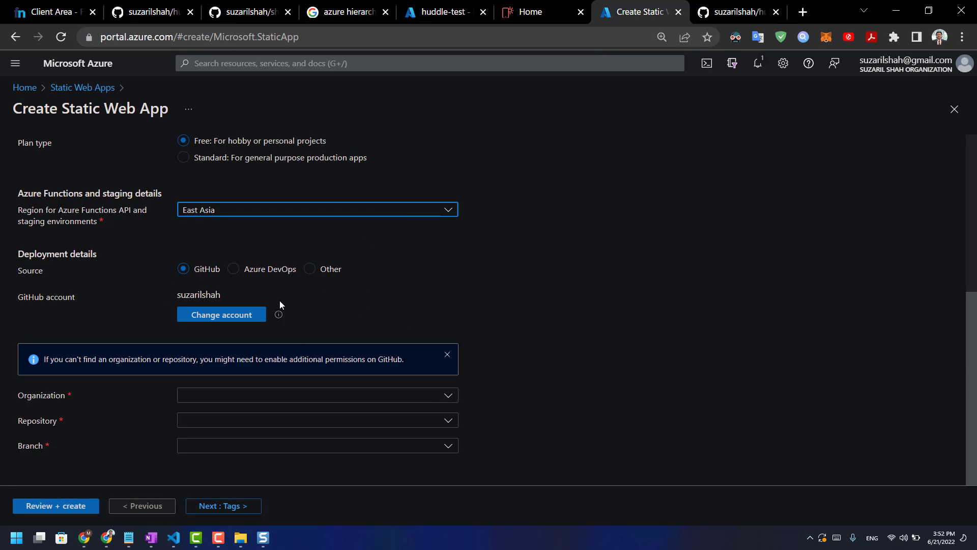
{"action": "left_click", "coordinate": [297, 395]}
{"action": "left_click", "coordinate": [219, 439]}
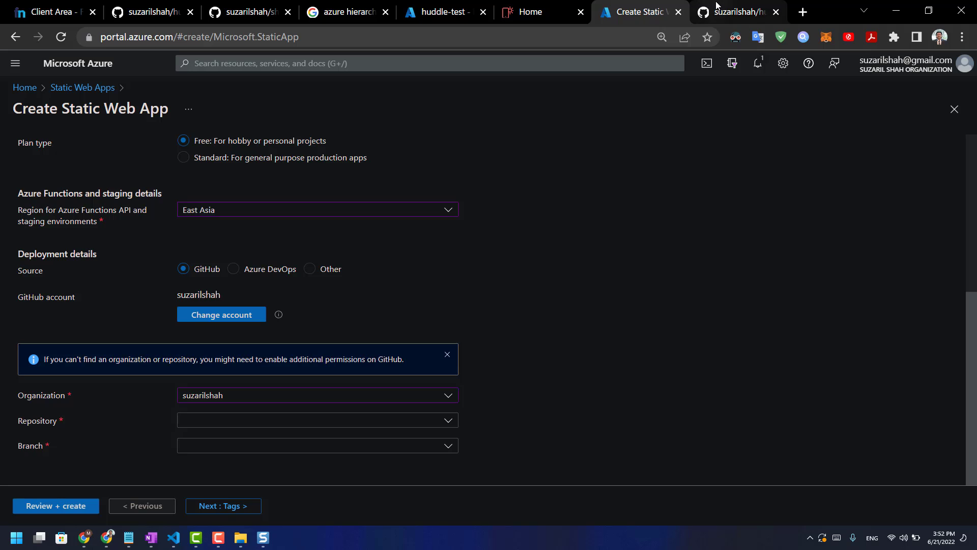
Step: Check the repository's name on GitHub and select the huddle repository with its main branch for deployment
{"action": "left_click", "coordinate": [732, 11]}
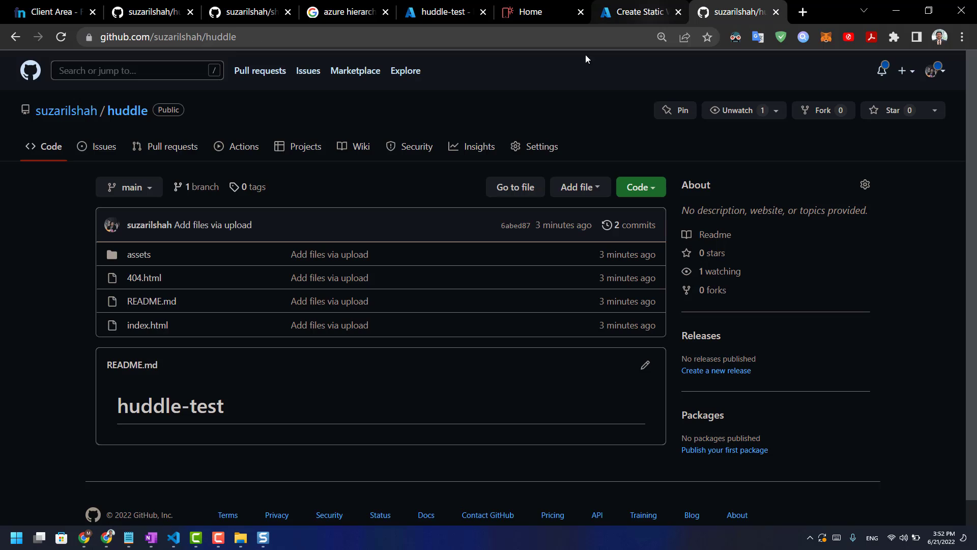
{"action": "left_click", "coordinate": [636, 11]}
{"action": "left_click", "coordinate": [192, 427]}
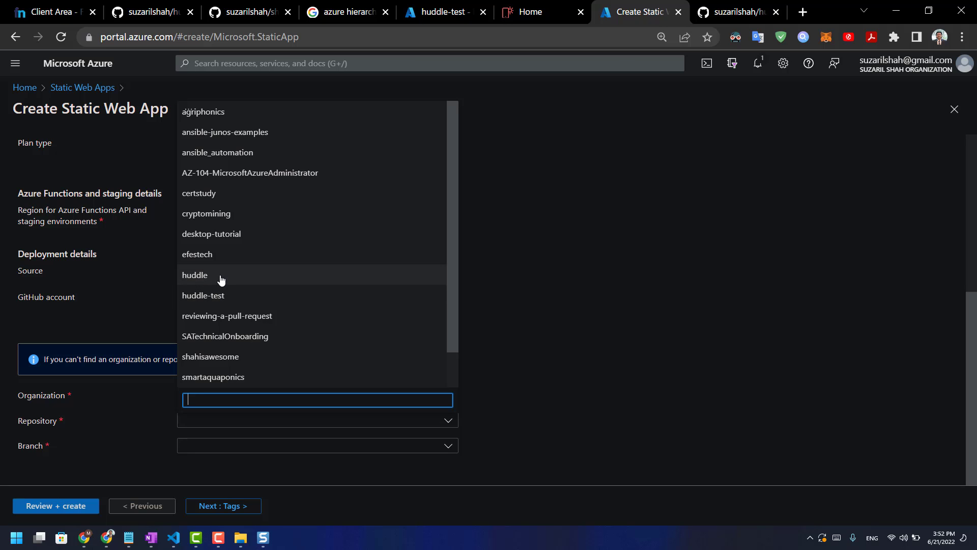
{"action": "left_click", "coordinate": [736, 12]}
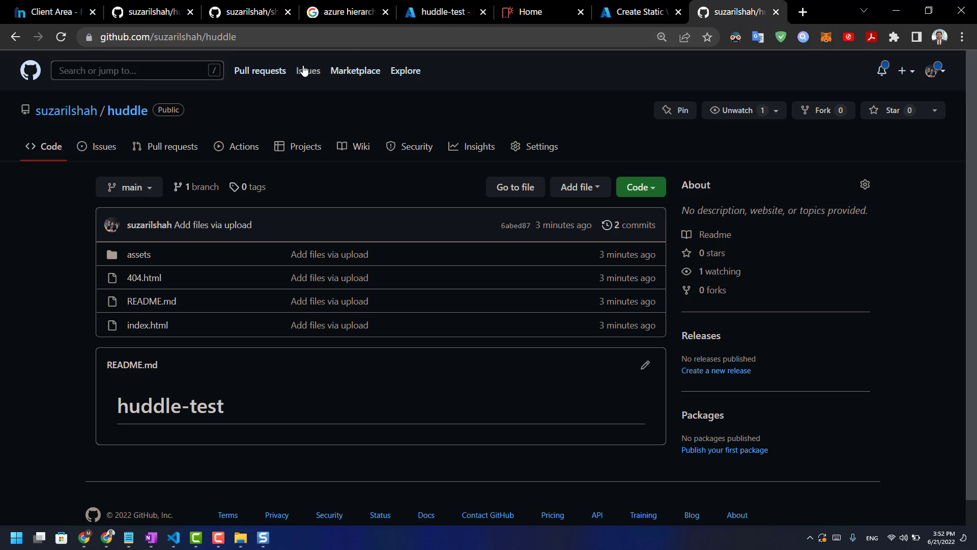
{"action": "left_click", "coordinate": [639, 11]}
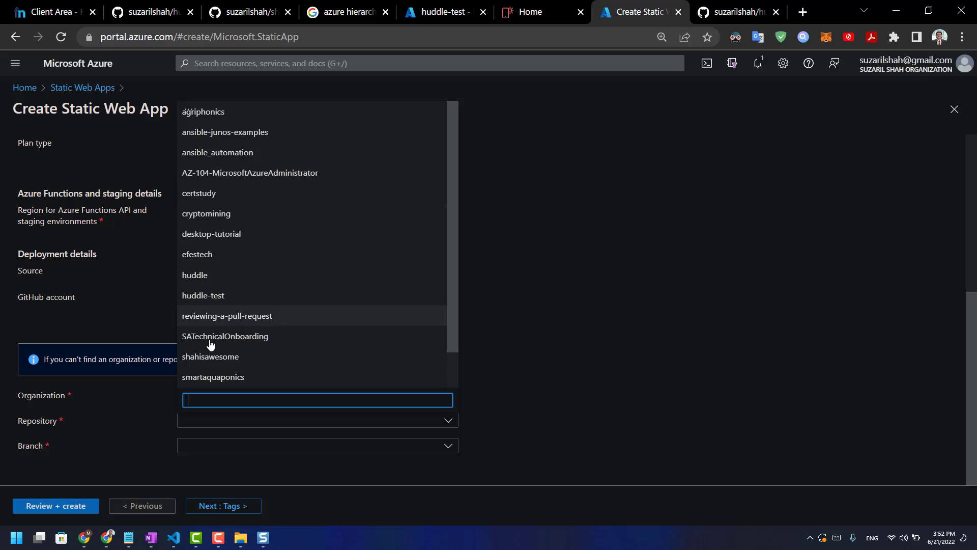
{"action": "left_click", "coordinate": [207, 276]}
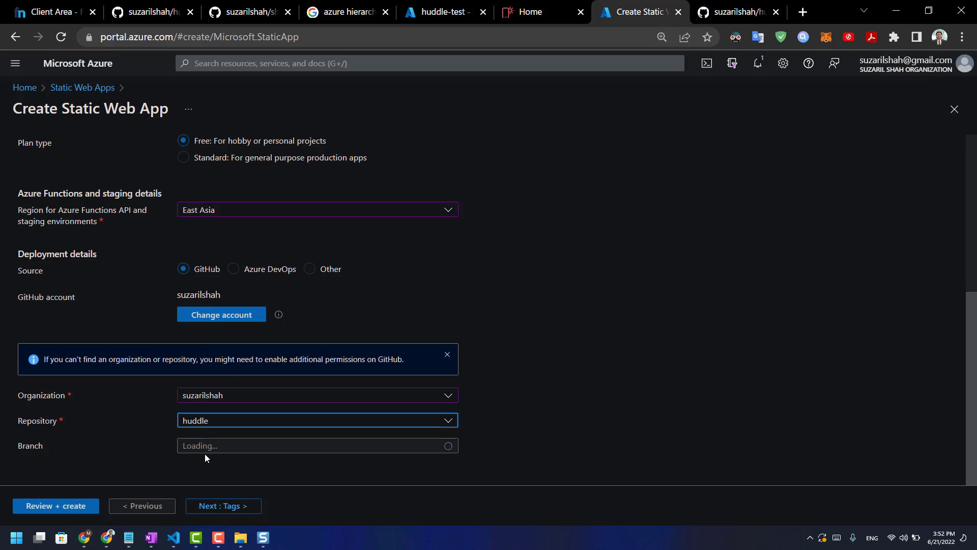
{"action": "left_click", "coordinate": [209, 451]}
{"action": "left_click", "coordinate": [190, 489]}
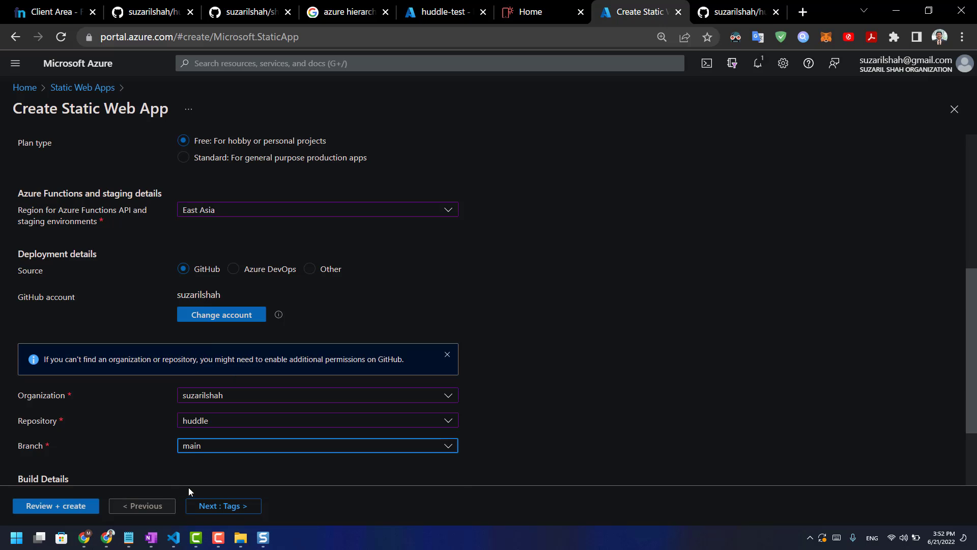
Step: Leave the build preset empty, review and create the static web app, and open the deployed huddle1 resource
{"action": "scroll", "coordinate": [78, 423], "scroll_direction": "down", "scroll_amount": 2}
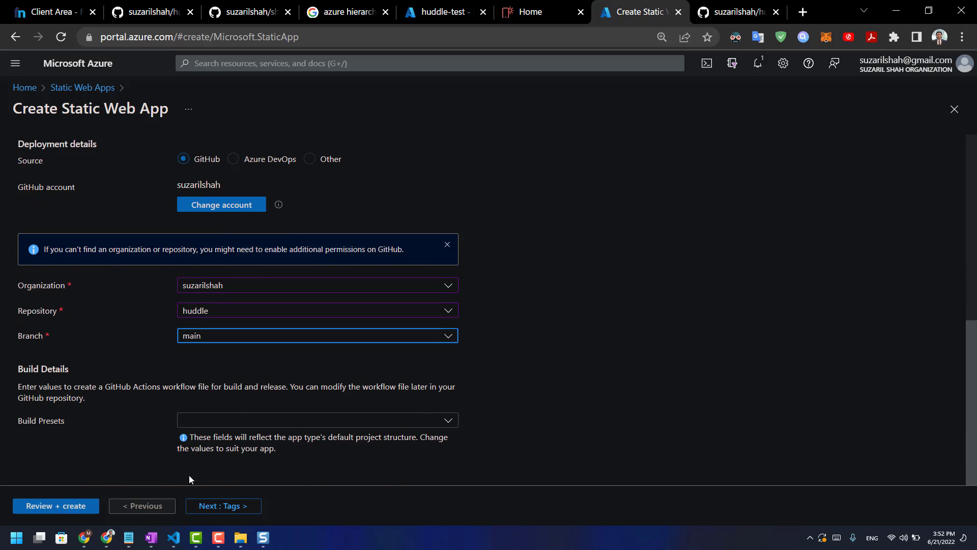
{"action": "left_click", "coordinate": [61, 508]}
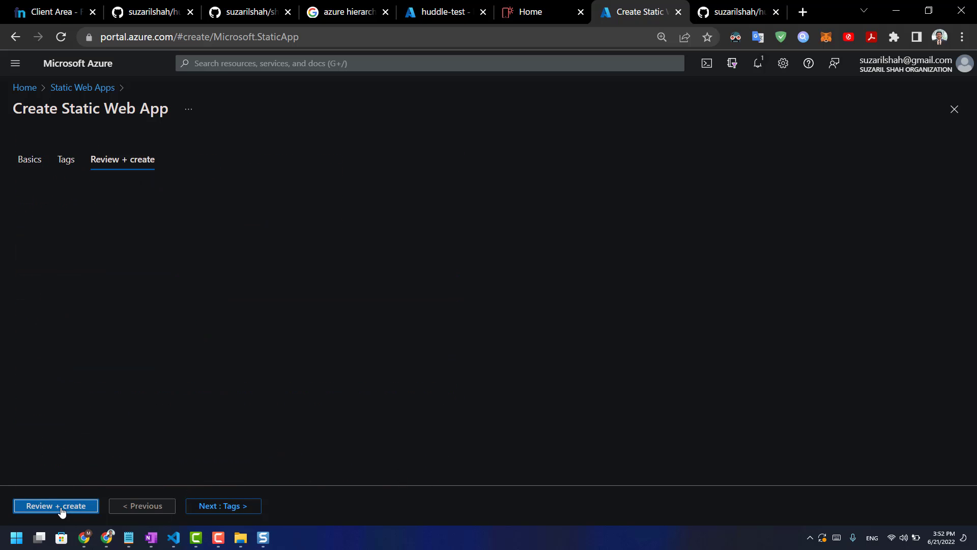
{"action": "left_click", "coordinate": [48, 506]}
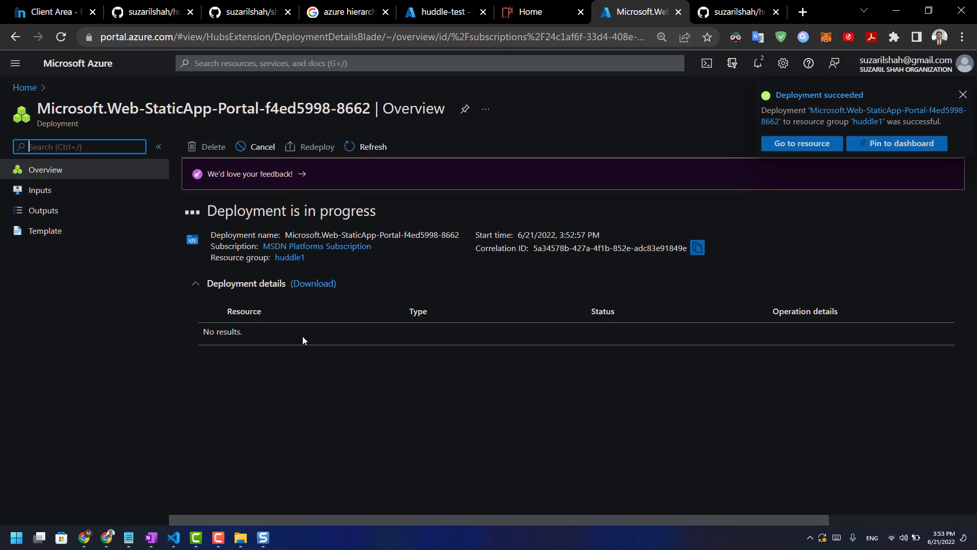
{"action": "left_click", "coordinate": [270, 335]}
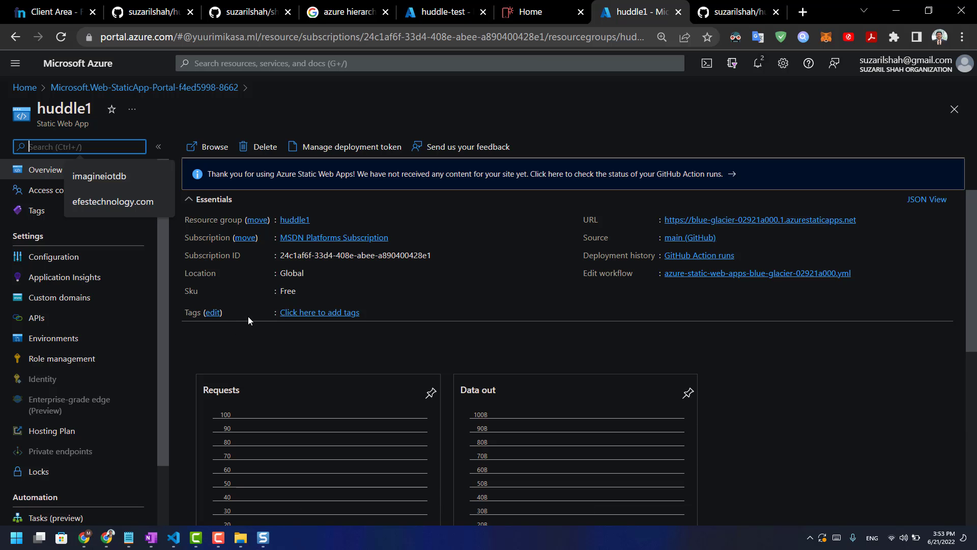
Step: Copy the auto-generated domain from huddle1's custom domains and open it in a new browser tab
{"action": "scroll", "coordinate": [249, 317], "scroll_direction": "down", "scroll_amount": 2}
{"action": "scroll", "coordinate": [258, 322], "scroll_direction": "up", "scroll_amount": 2}
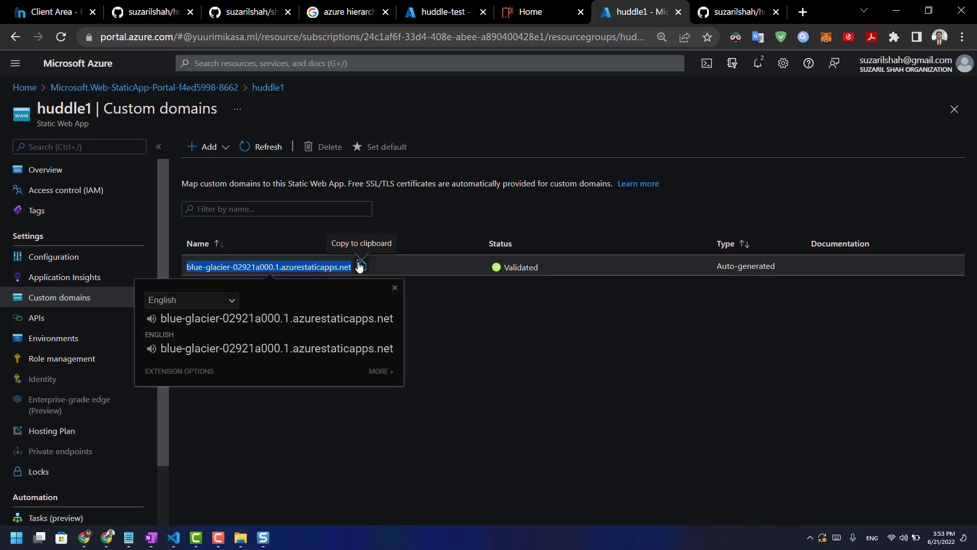
{"action": "left_click", "coordinate": [360, 266]}
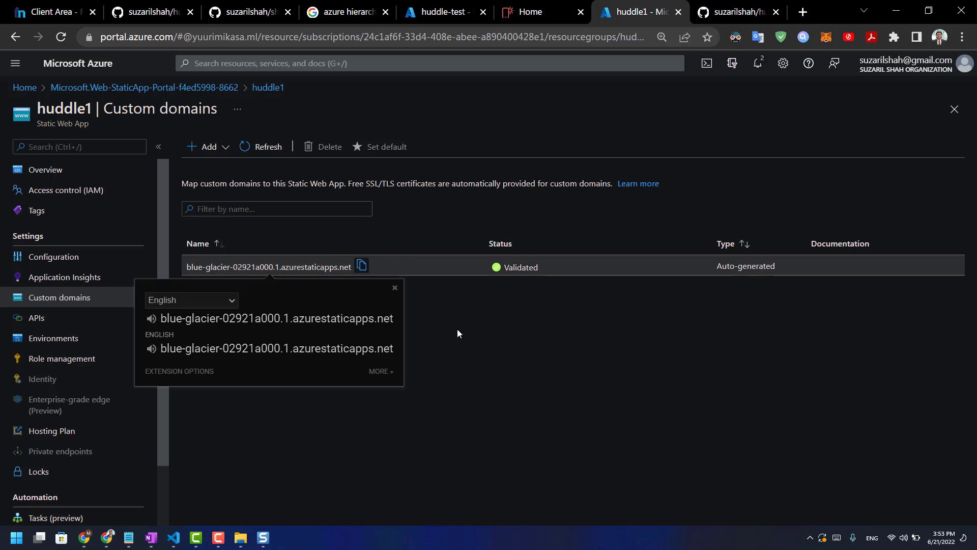
{"action": "left_click", "coordinate": [457, 333]}
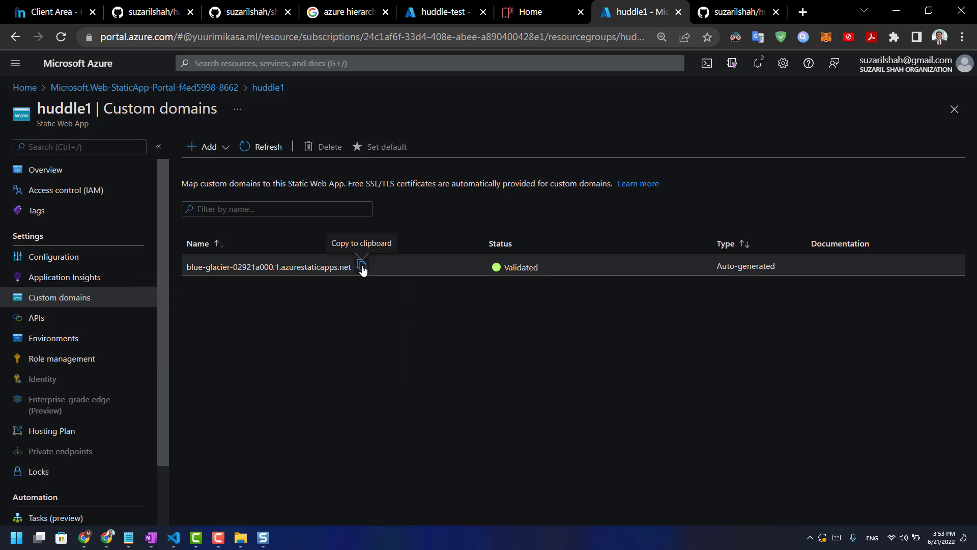
{"action": "left_click", "coordinate": [361, 268]}
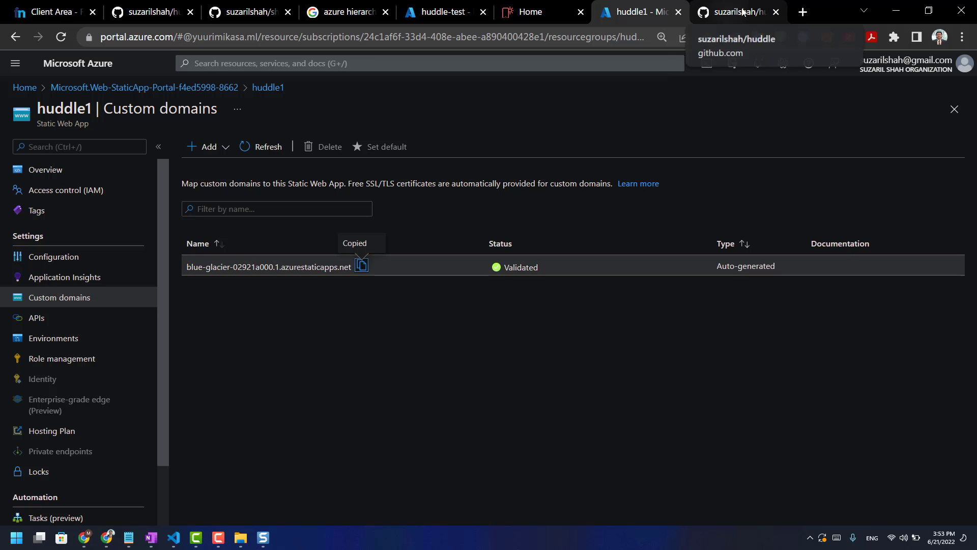
{"action": "left_click", "coordinate": [803, 12]}
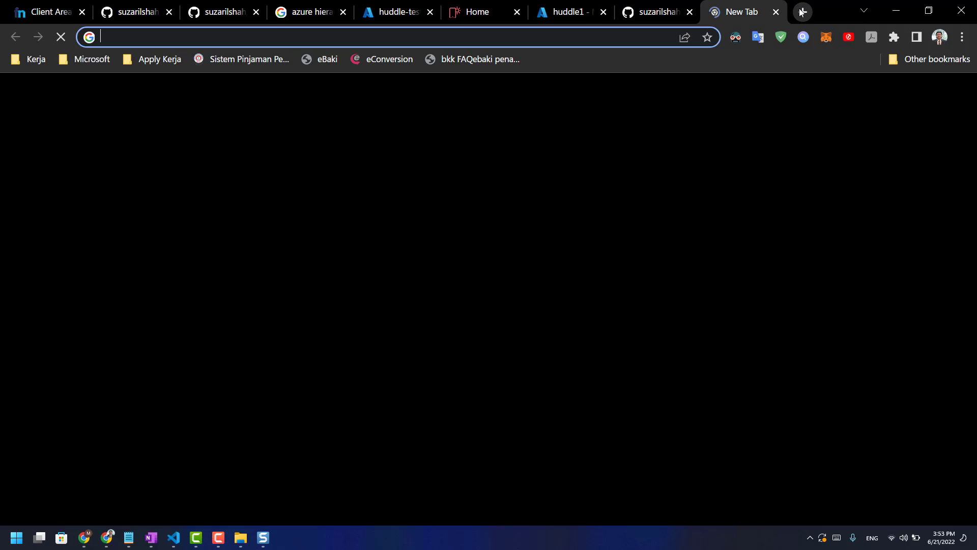
{"action": "key", "text": "ctrl+v"}
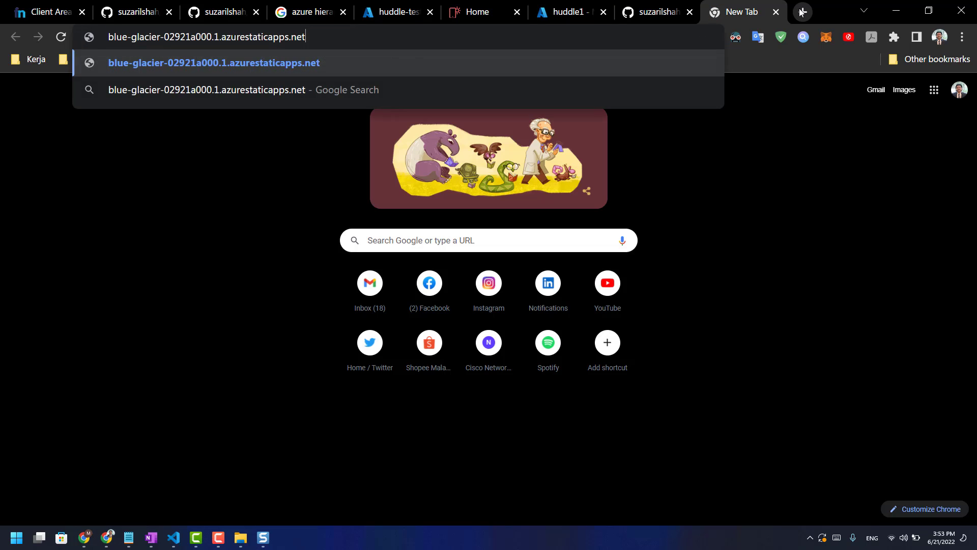
{"action": "key", "text": "Return"}
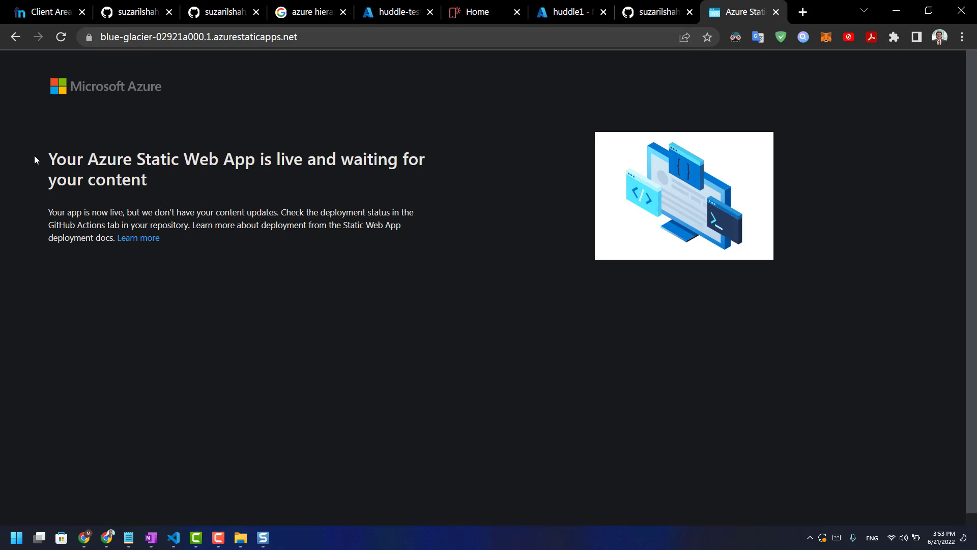
{"action": "left_click_drag", "start_coordinate": [35, 158], "coordinate": [309, 179]}
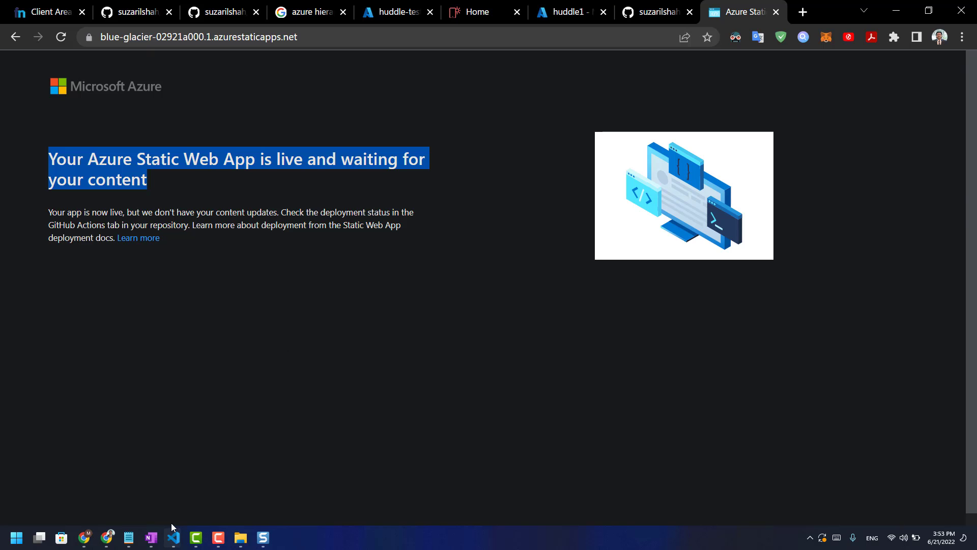
Step: Close the already open Visual Studio Code windows, relaunch Visual Studio Code and maximize its window
{"action": "mouse_move", "coordinate": [172, 539]}
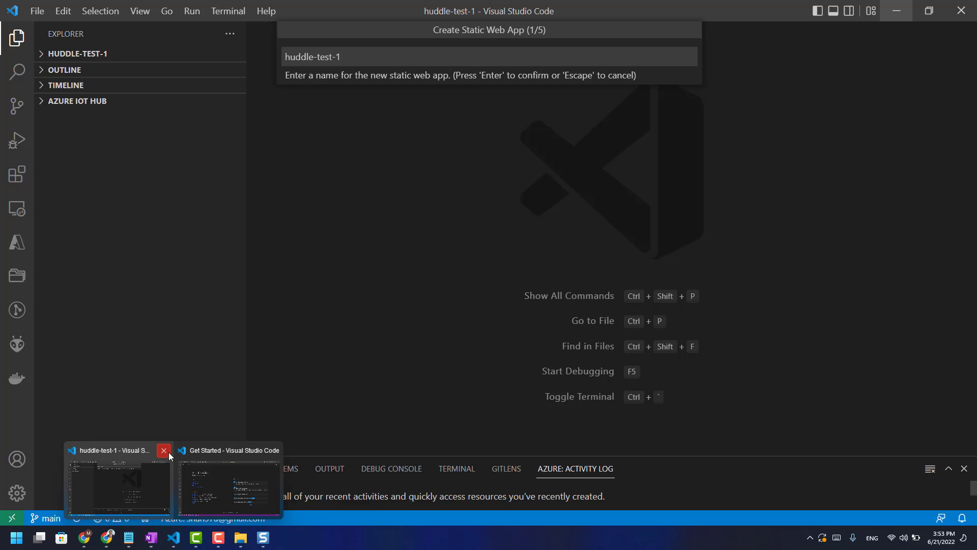
{"action": "left_click", "coordinate": [169, 453]}
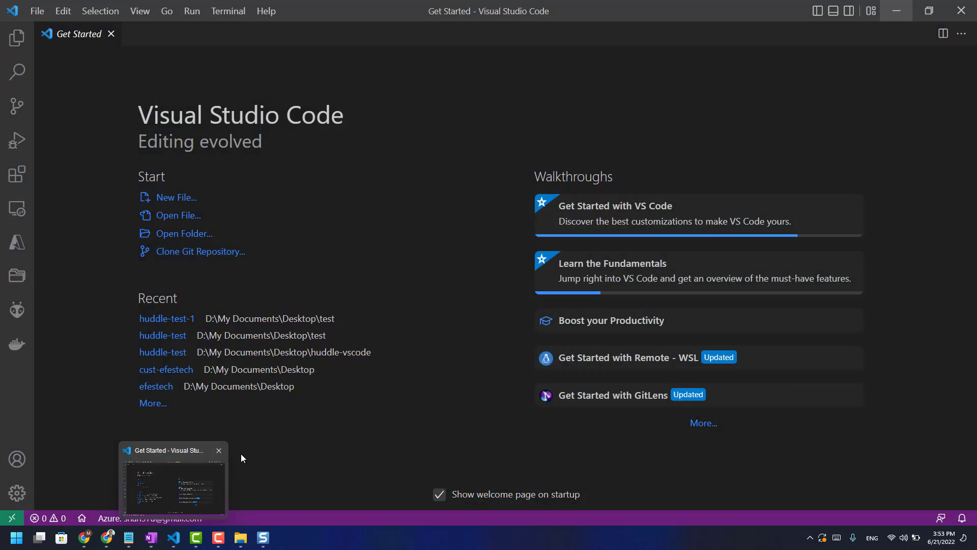
{"action": "left_click", "coordinate": [16, 539]}
{"action": "type", "text": "vsc"}
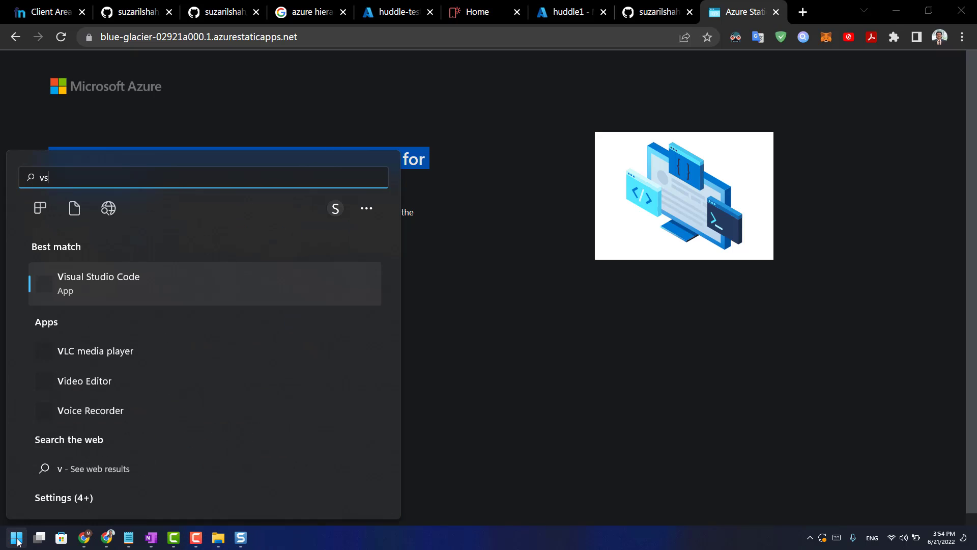
{"action": "left_click", "coordinate": [75, 536]}
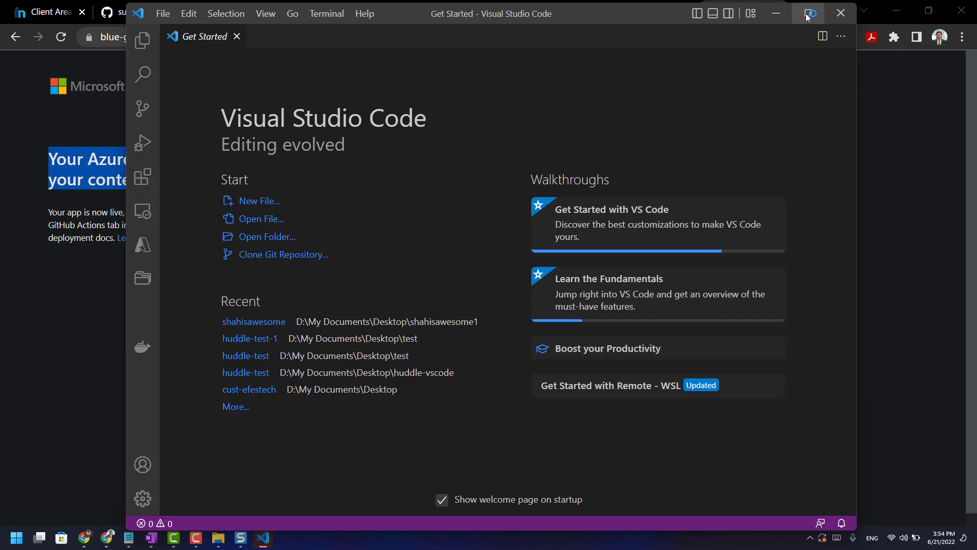
{"action": "left_click", "coordinate": [809, 14]}
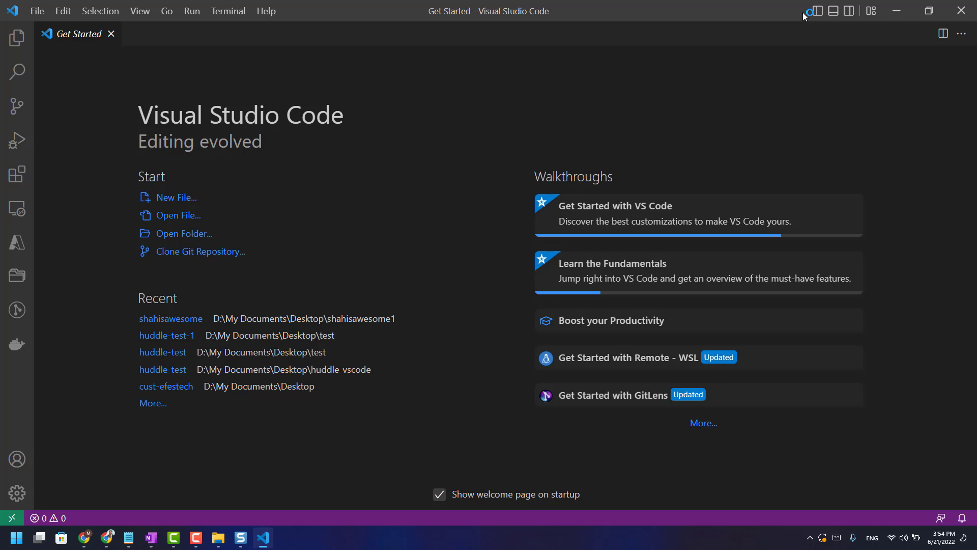
Step: Check the installed extensions for Azure Account and Azure Static Web Apps, and review the signed-in GitHub and Microsoft accounts
{"action": "left_click", "coordinate": [17, 174]}
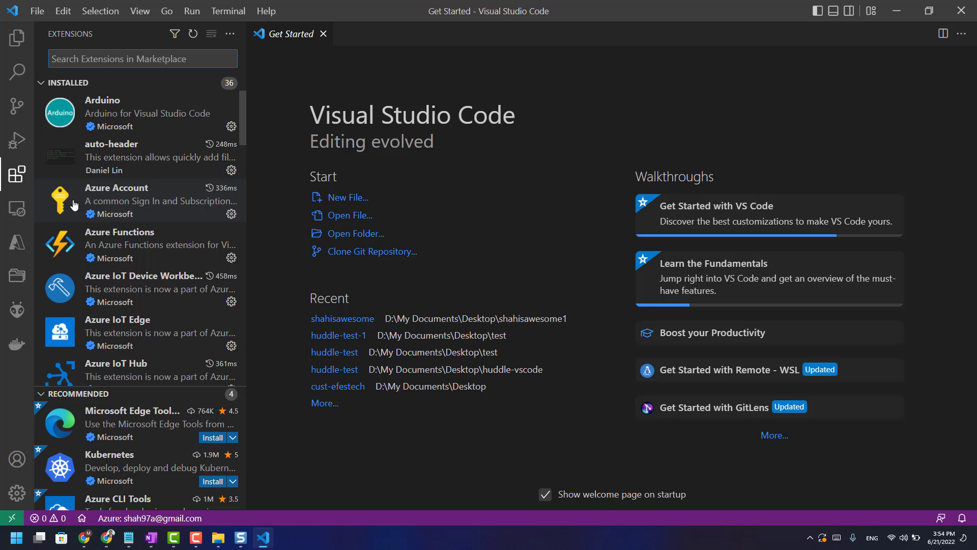
{"action": "mouse_move", "coordinate": [166, 203]}
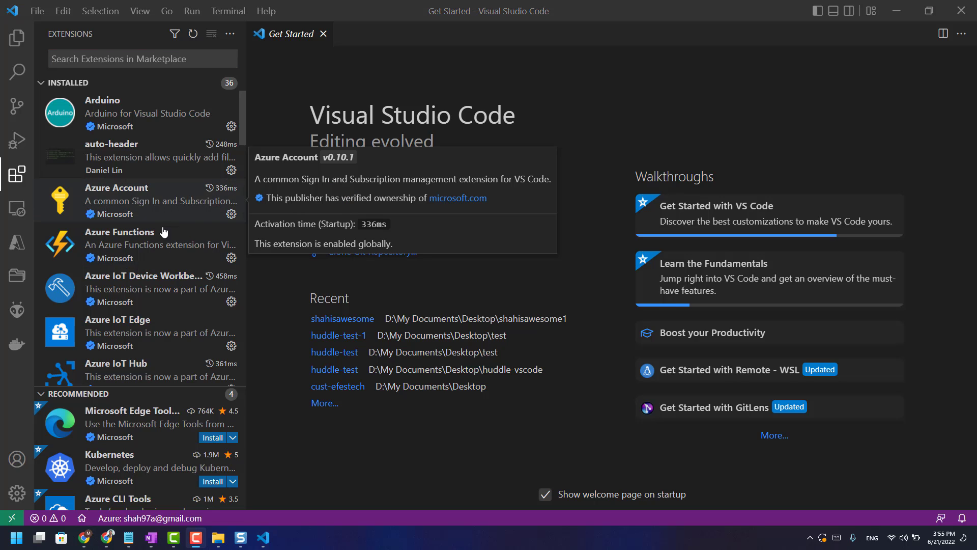
{"action": "scroll", "coordinate": [159, 269], "scroll_direction": "down", "scroll_amount": 2}
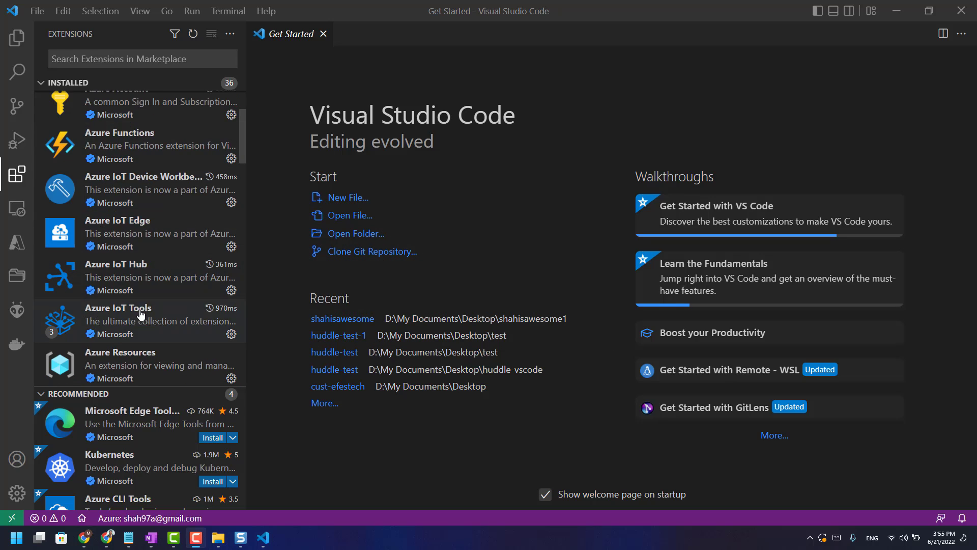
{"action": "scroll", "coordinate": [141, 314], "scroll_direction": "down", "scroll_amount": 3}
{"action": "mouse_move", "coordinate": [106, 210]}
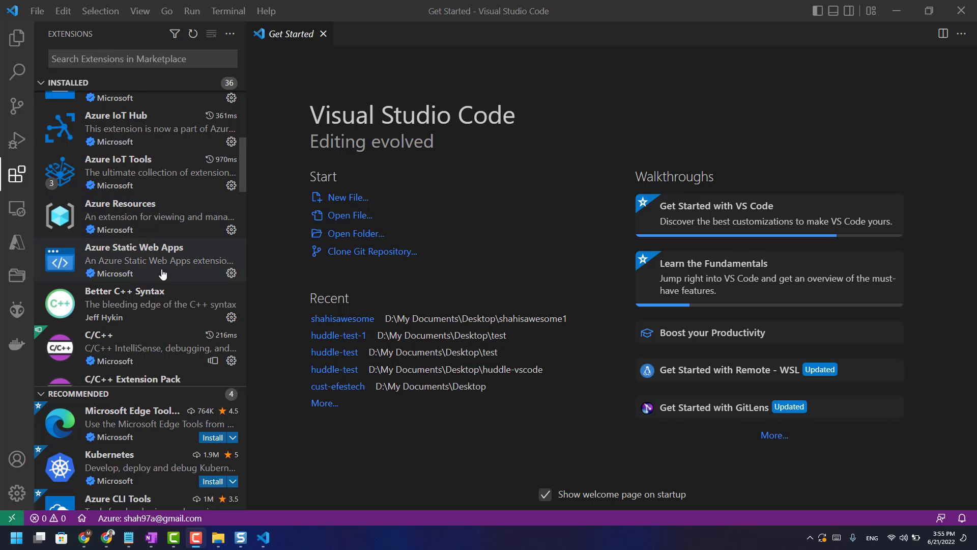
{"action": "mouse_move", "coordinate": [162, 273]}
{"action": "left_click", "coordinate": [19, 461]}
{"action": "mouse_move", "coordinate": [71, 459]}
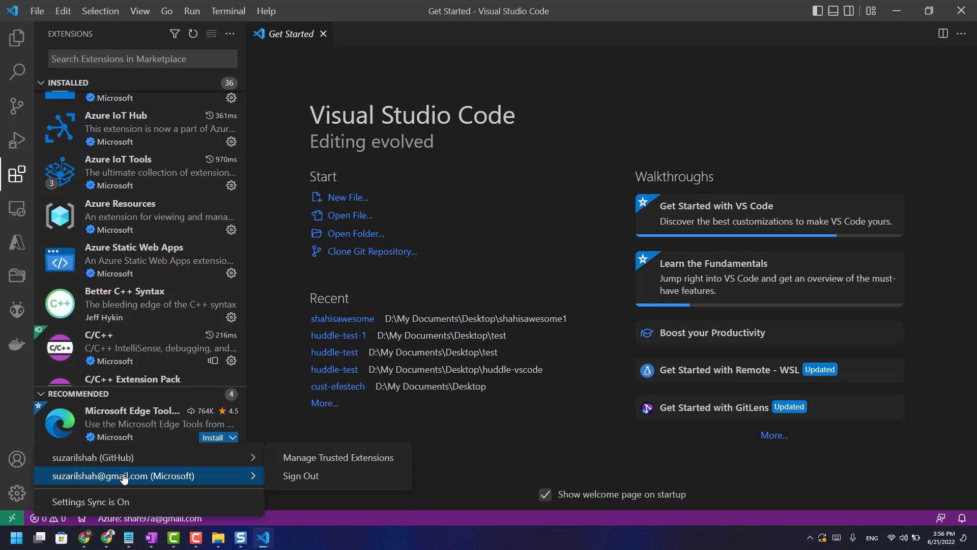
{"action": "mouse_move", "coordinate": [124, 478]}
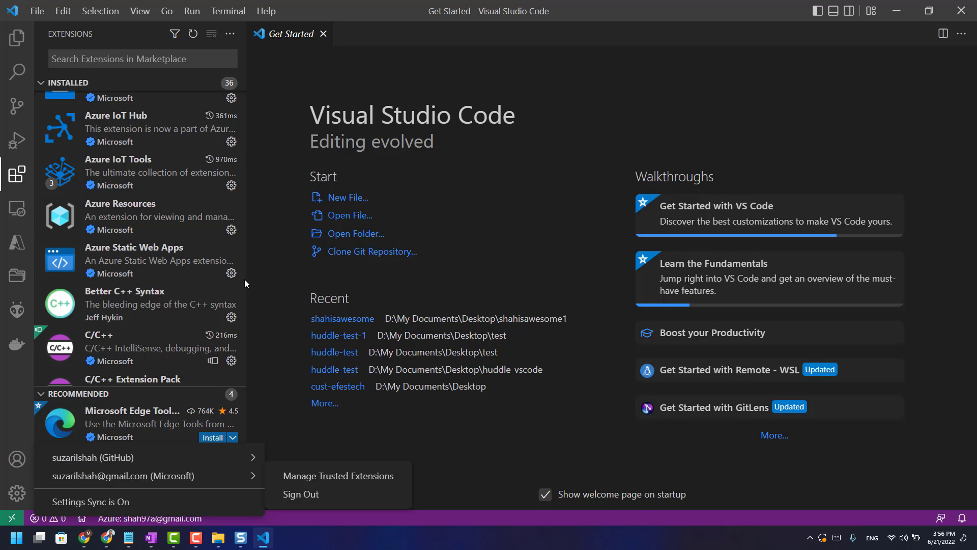
{"action": "key", "text": "Escape"}
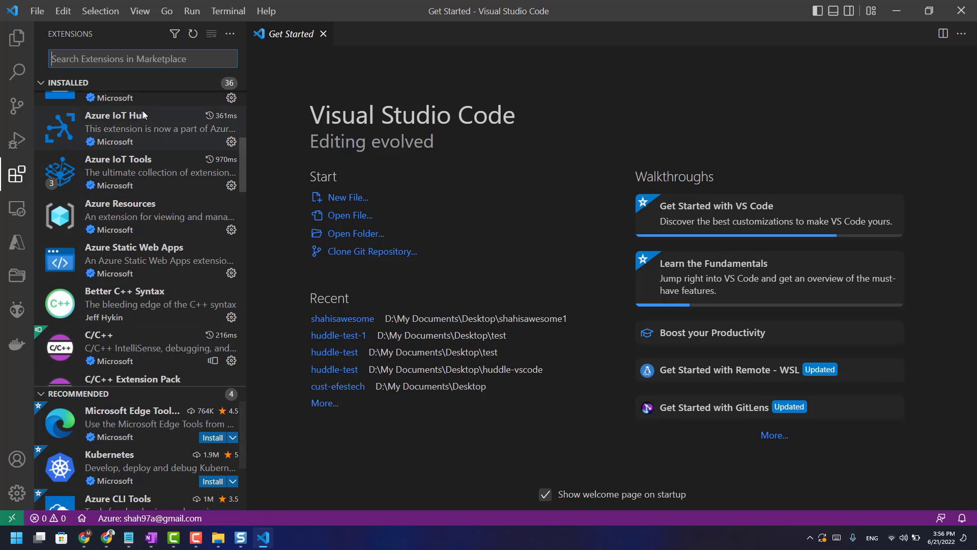
{"action": "left_click", "coordinate": [412, 77]}
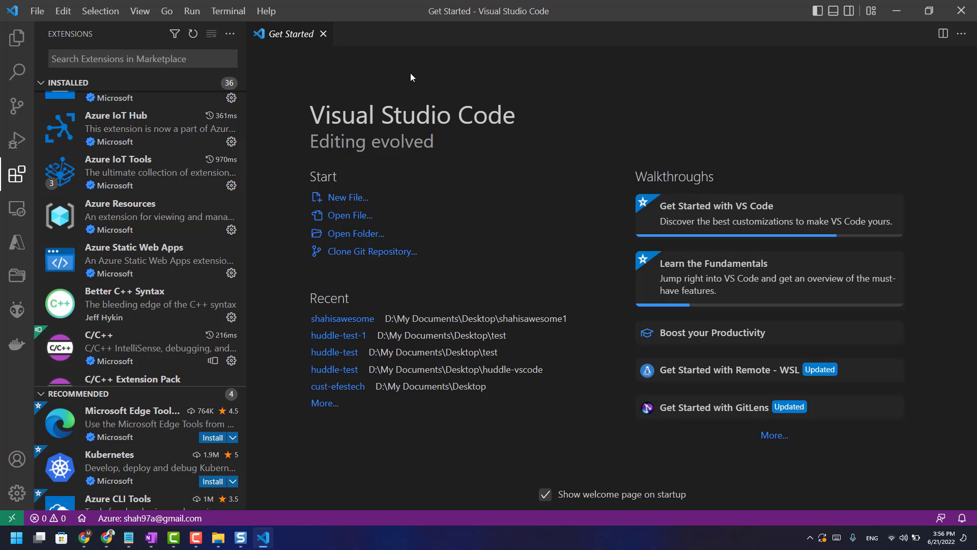
Step: Run the Azure Static Web Apps: Create Static Web App command and choose to clone a project from GitHub
{"action": "key", "text": "ctrl+shift+p"}
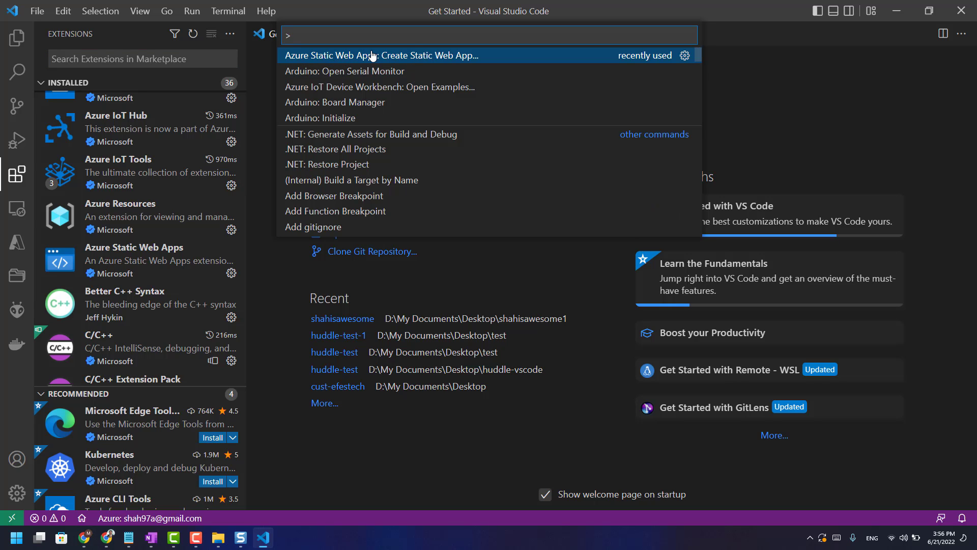
{"action": "left_click", "coordinate": [477, 56]}
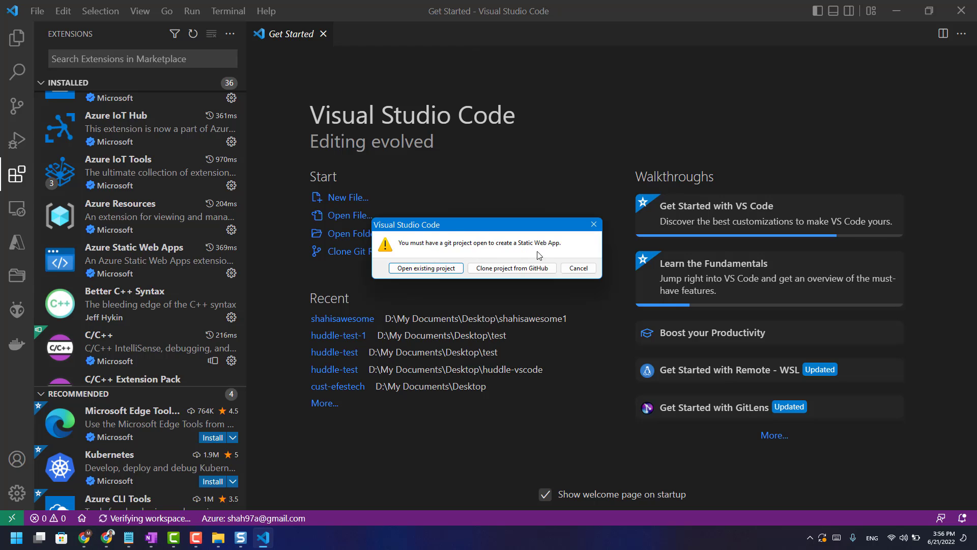
{"action": "left_click", "coordinate": [512, 270]}
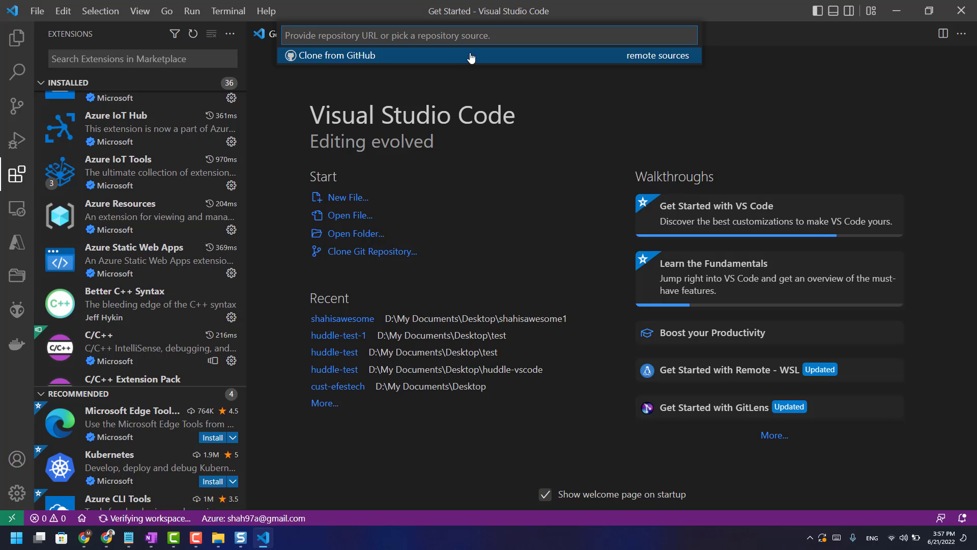
{"action": "left_click", "coordinate": [472, 56]}
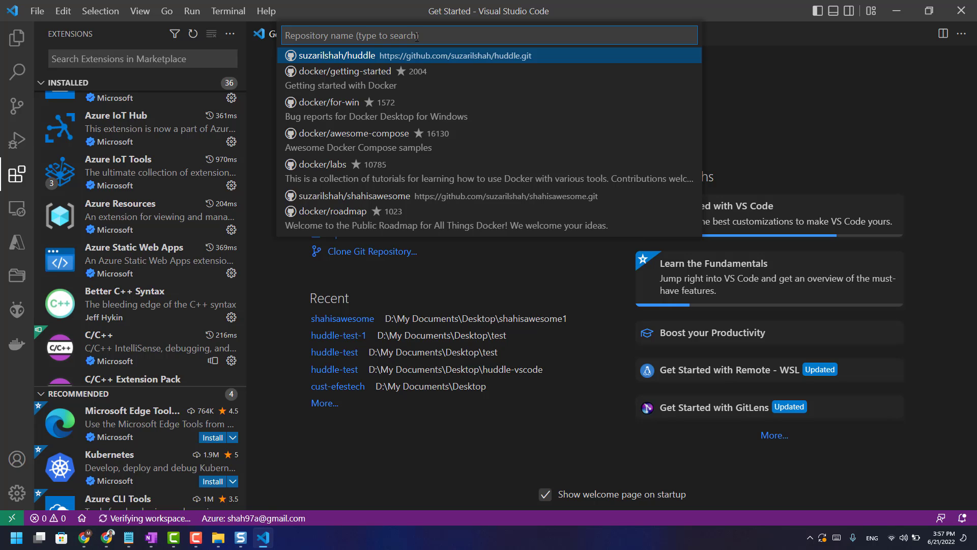
Step: Check the repository's name on GitHub in the browser and pick the huddle repository for cloning in Visual Studio Code
{"action": "left_click", "coordinate": [105, 539]}
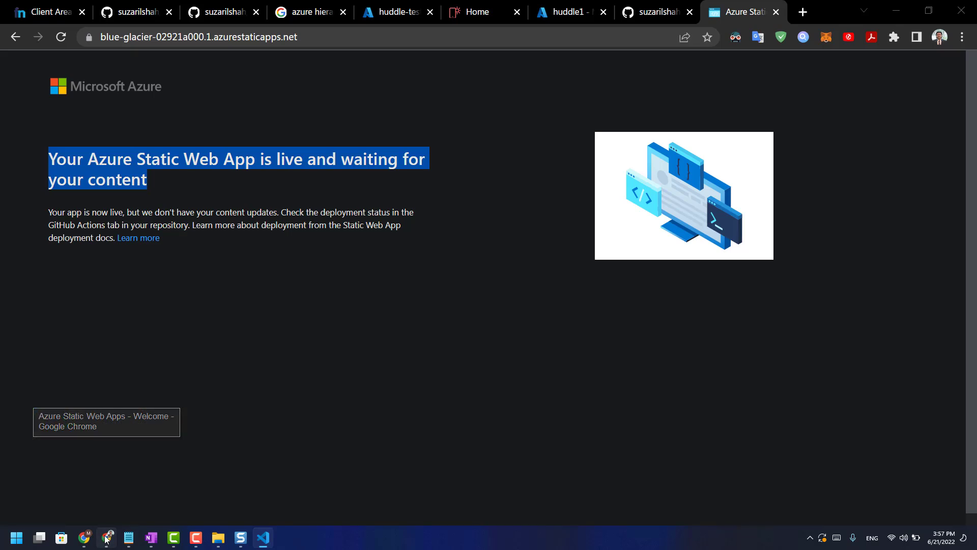
{"action": "left_click", "coordinate": [644, 13]}
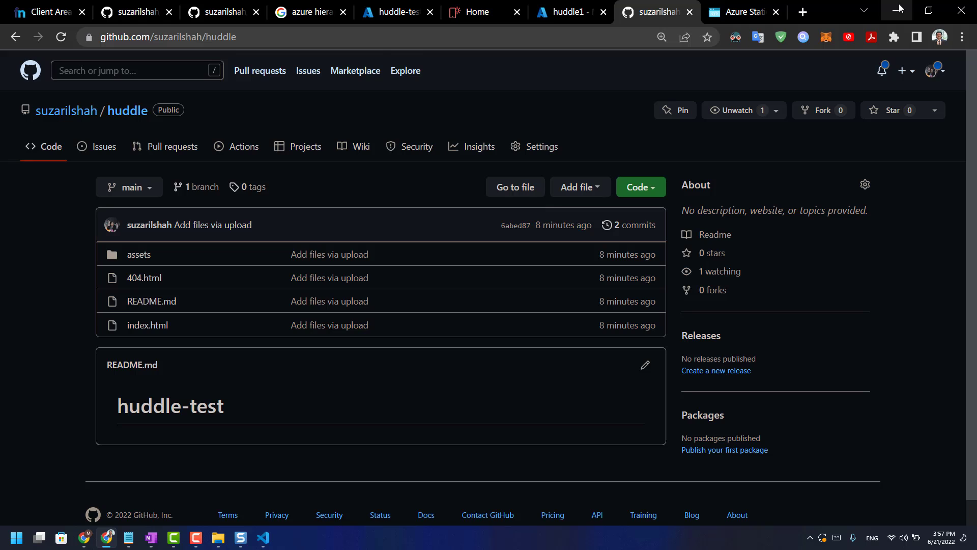
{"action": "left_click", "coordinate": [899, 7]}
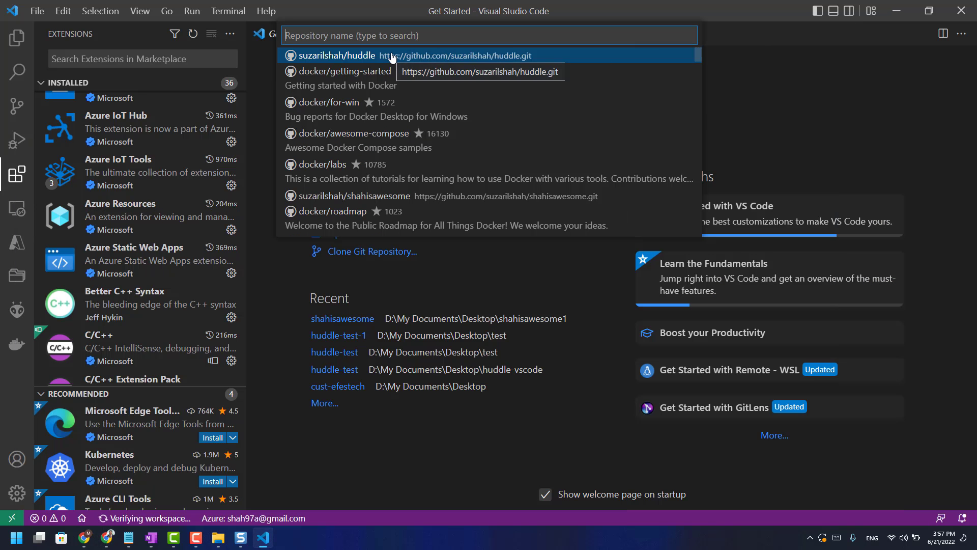
{"action": "left_click", "coordinate": [392, 55]}
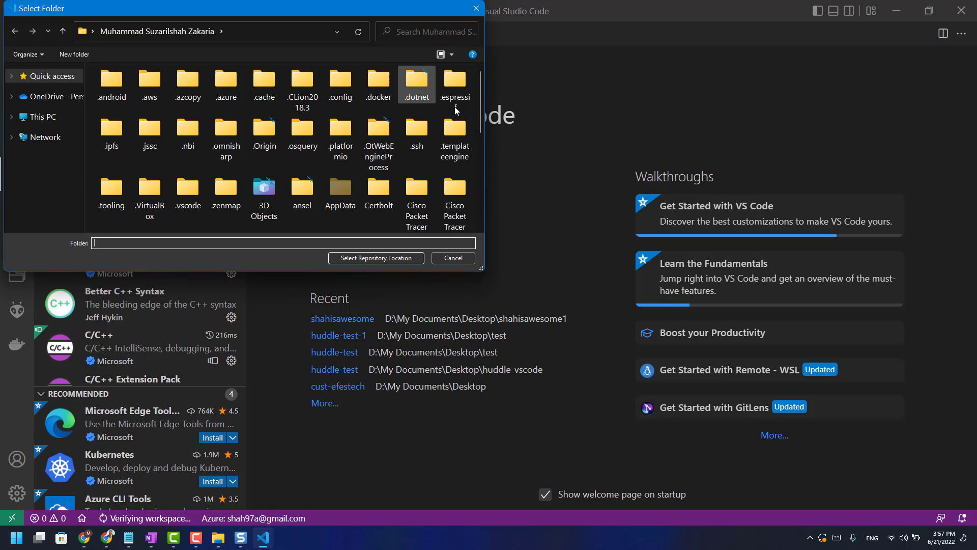
Step: Create a huddle1 folder on the Desktop and clone the repository into it
{"action": "scroll", "coordinate": [386, 189], "scroll_direction": "down", "scroll_amount": 5}
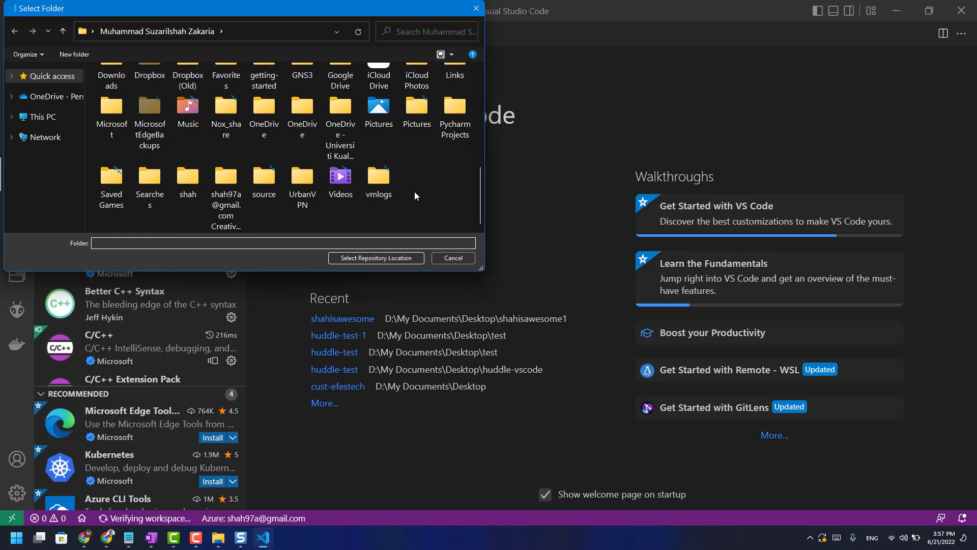
{"action": "left_click", "coordinate": [51, 116]}
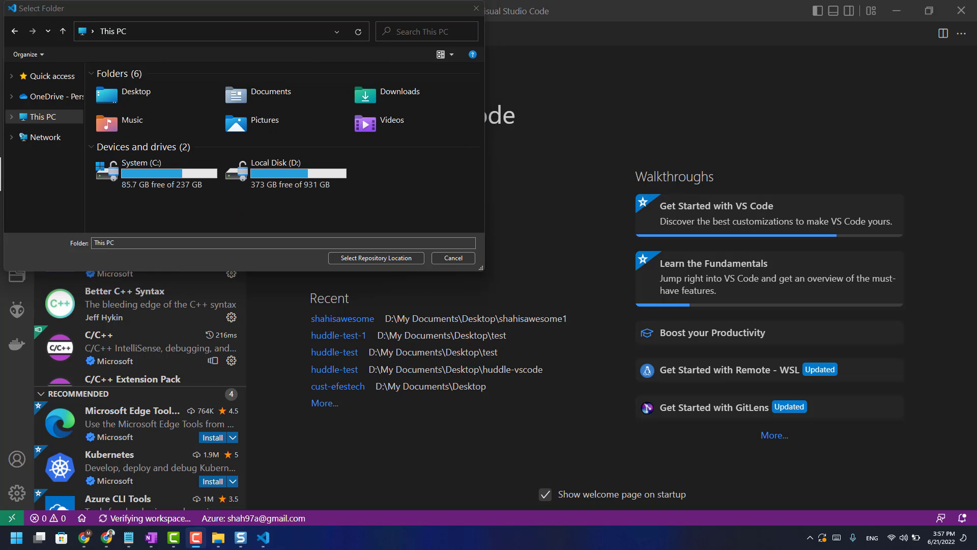
{"action": "double_click", "coordinate": [145, 96]}
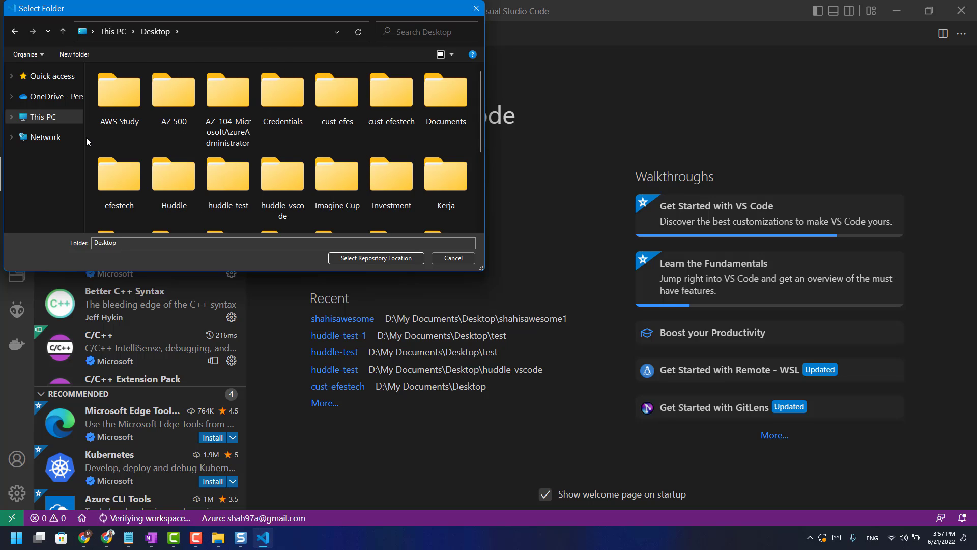
{"action": "key", "text": "ctrl+shift+n"}
{"action": "type", "text": "huddle1"}
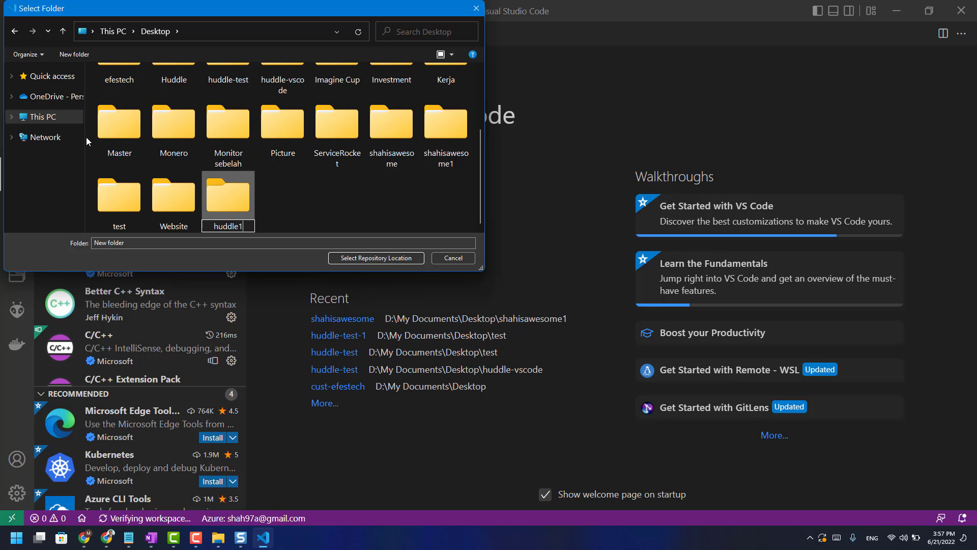
{"action": "left_click", "coordinate": [359, 258]}
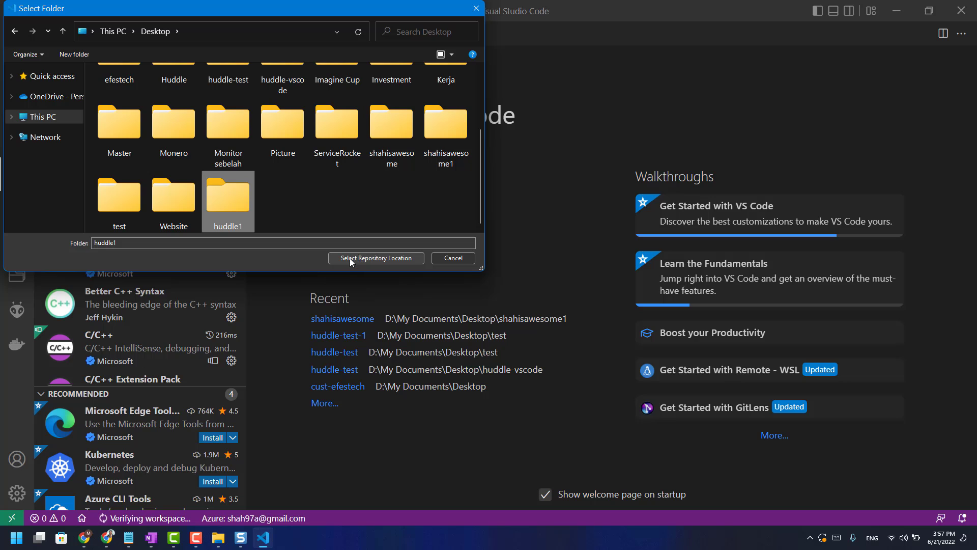
{"action": "left_click", "coordinate": [338, 258]}
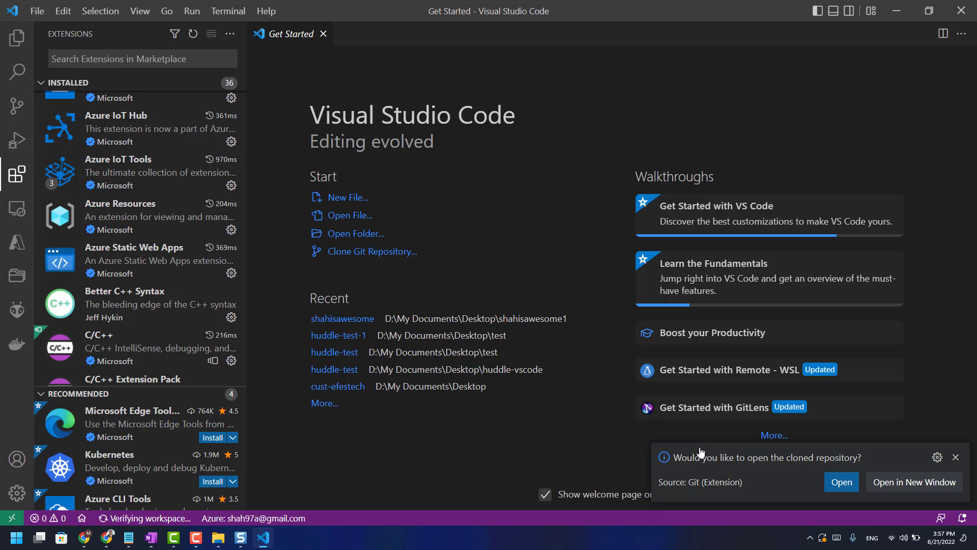
Step: Open the cloned huddle repository in the current window and open its index.html file
{"action": "left_click", "coordinate": [840, 482]}
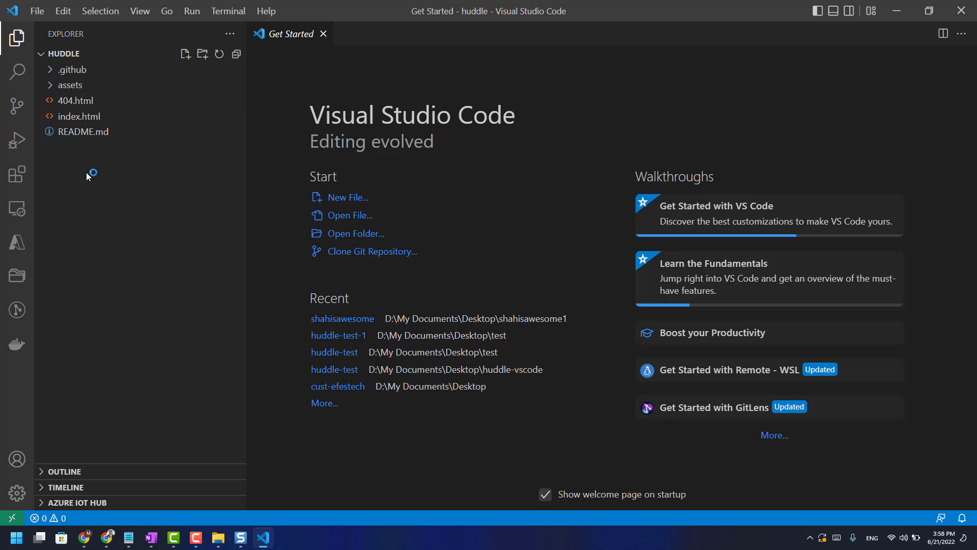
{"action": "left_click", "coordinate": [96, 118]}
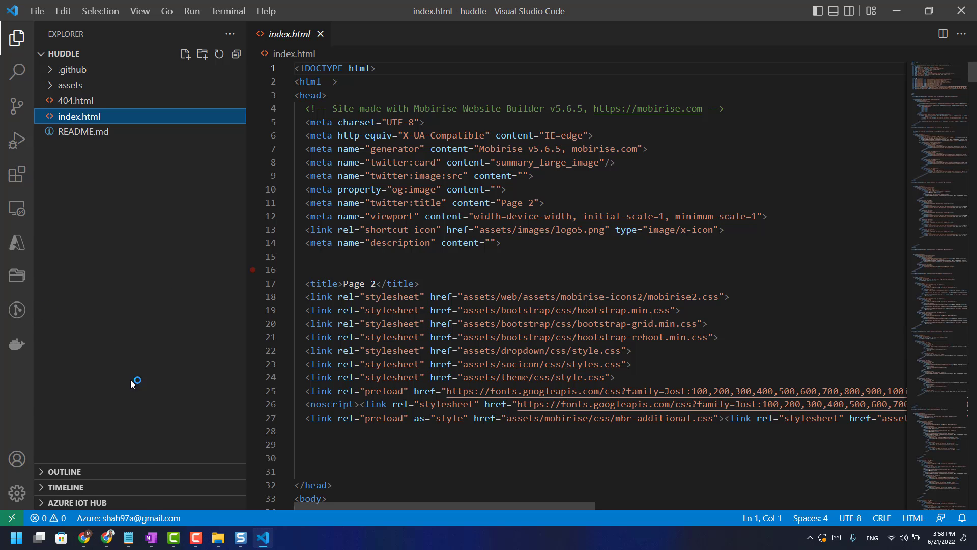
Step: Switch to the browser, copy huddle1's auto-generated domain from the Azure portal, open it in a new tab and examine the main heading
{"action": "left_click", "coordinate": [108, 537]}
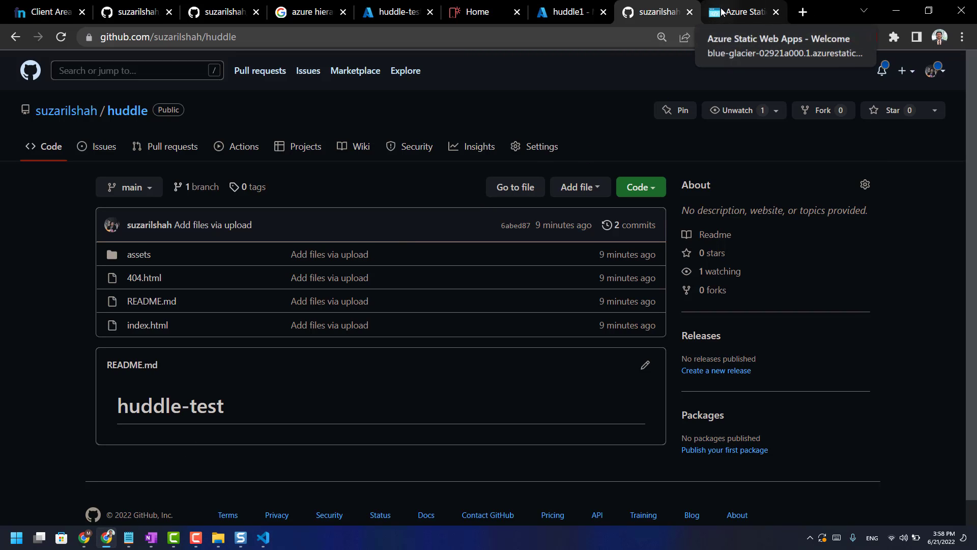
{"action": "left_click", "coordinate": [775, 12]}
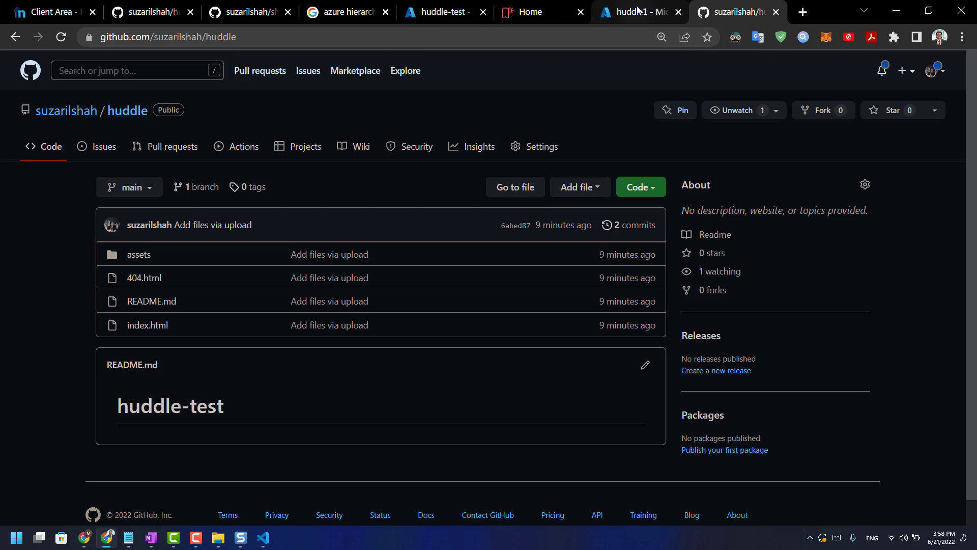
{"action": "left_click", "coordinate": [639, 16]}
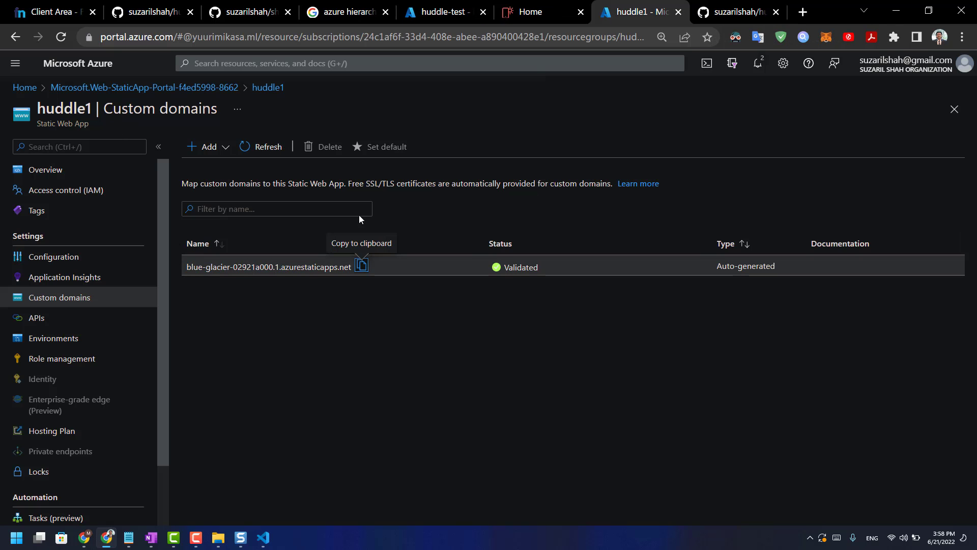
{"action": "left_click", "coordinate": [363, 266]}
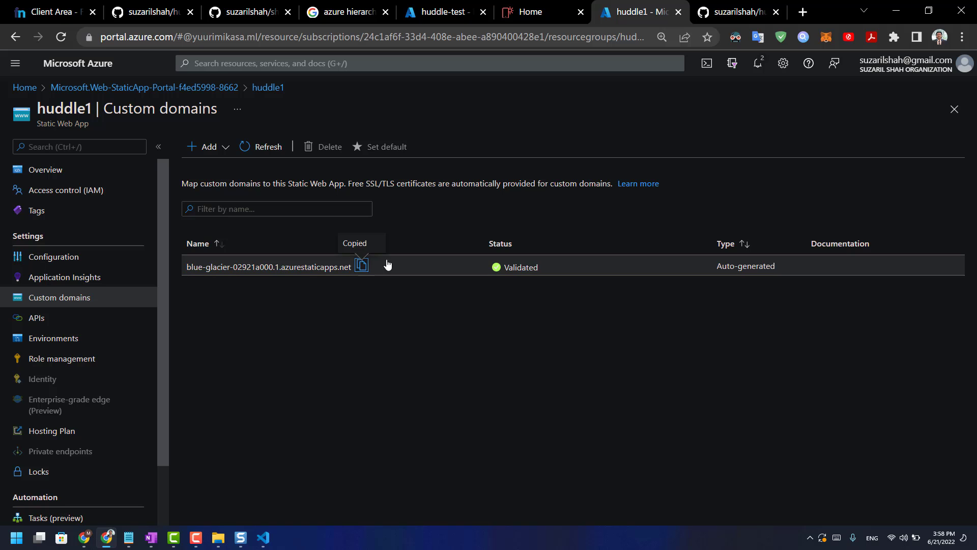
{"action": "left_click", "coordinate": [807, 12]}
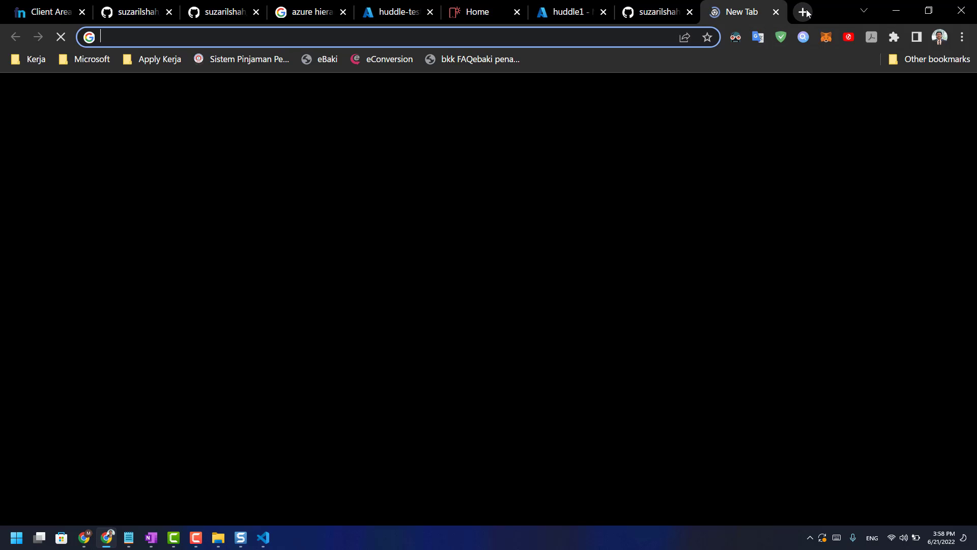
{"action": "key", "text": "ctrl+v"}
{"action": "key", "text": "Return"}
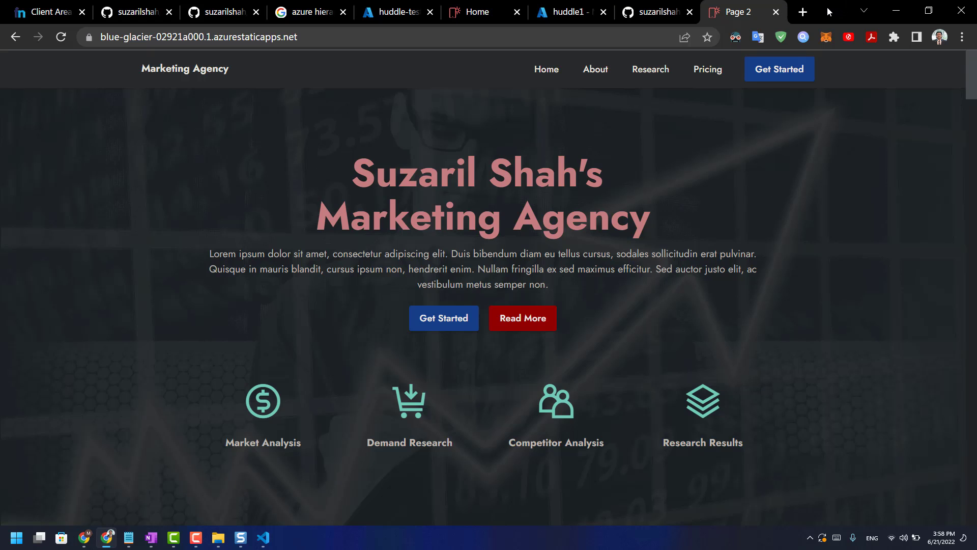
{"action": "left_click_drag", "start_coordinate": [357, 172], "coordinate": [654, 213]}
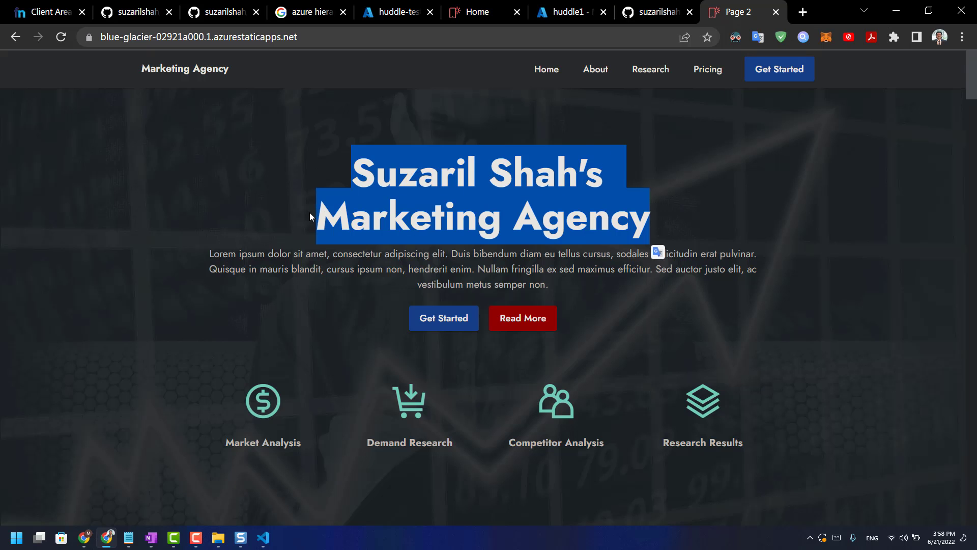
{"action": "left_click_drag", "start_coordinate": [310, 213], "coordinate": [651, 231]}
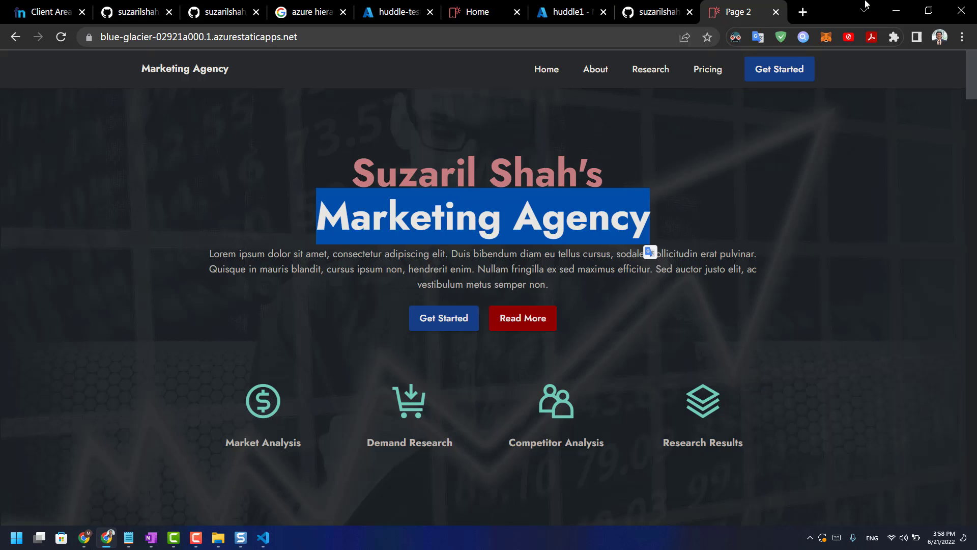
Step: Return to Visual Studio Code and find the main heading in index.html by searching for "marketing agency"
{"action": "left_click_drag", "start_coordinate": [838, 11], "coordinate": [976, 11]}
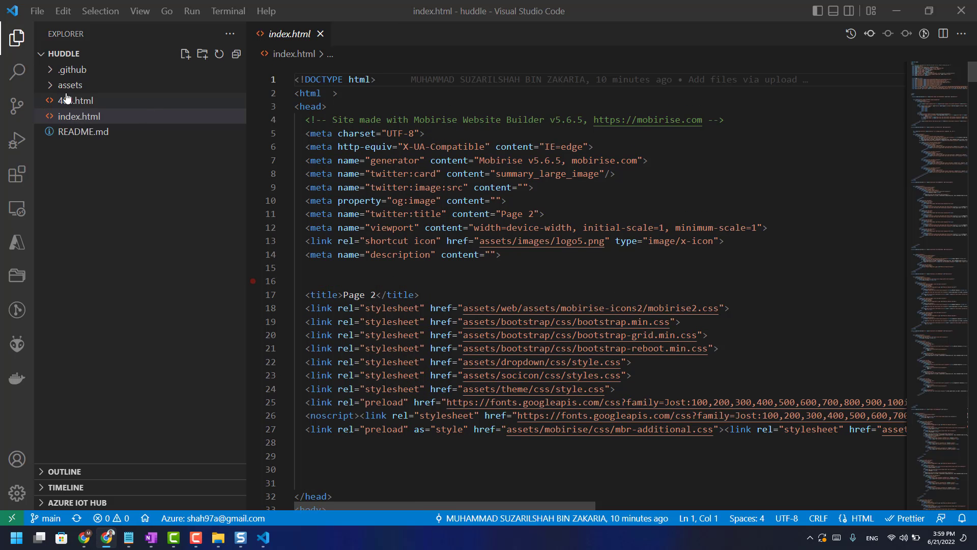
{"action": "left_click", "coordinate": [95, 118]}
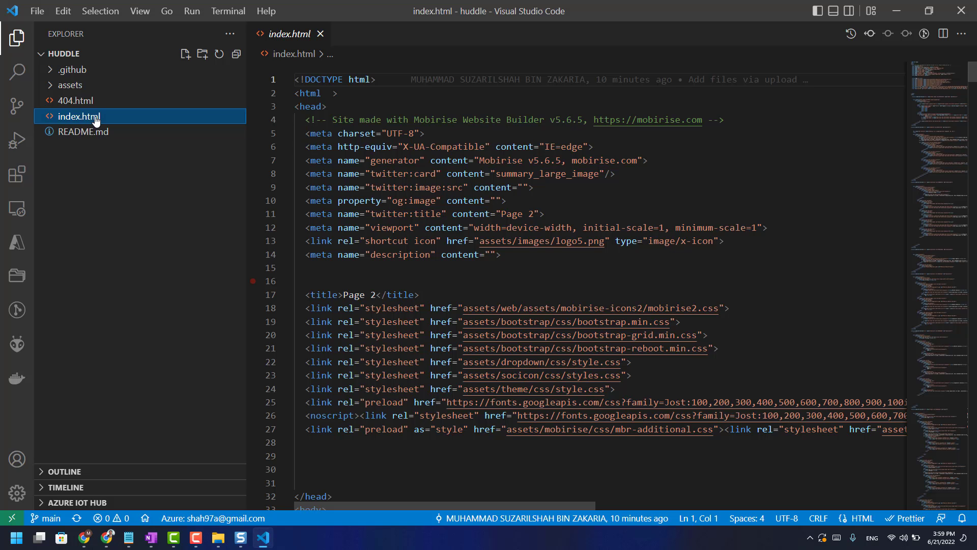
{"action": "scroll", "coordinate": [756, 201], "scroll_direction": "down", "scroll_amount": 5}
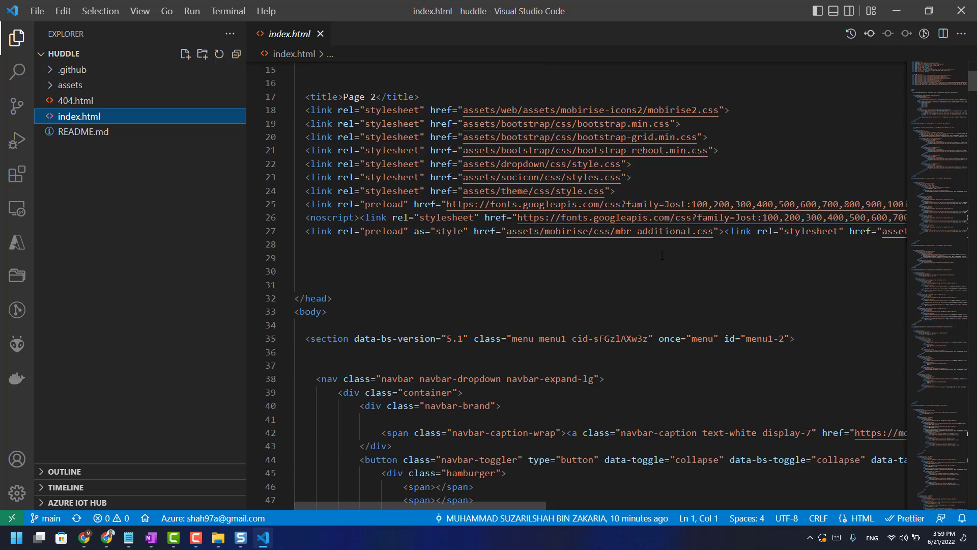
{"action": "scroll", "coordinate": [756, 201], "scroll_direction": "up", "scroll_amount": 5}
{"action": "key", "text": "ctrl+f"}
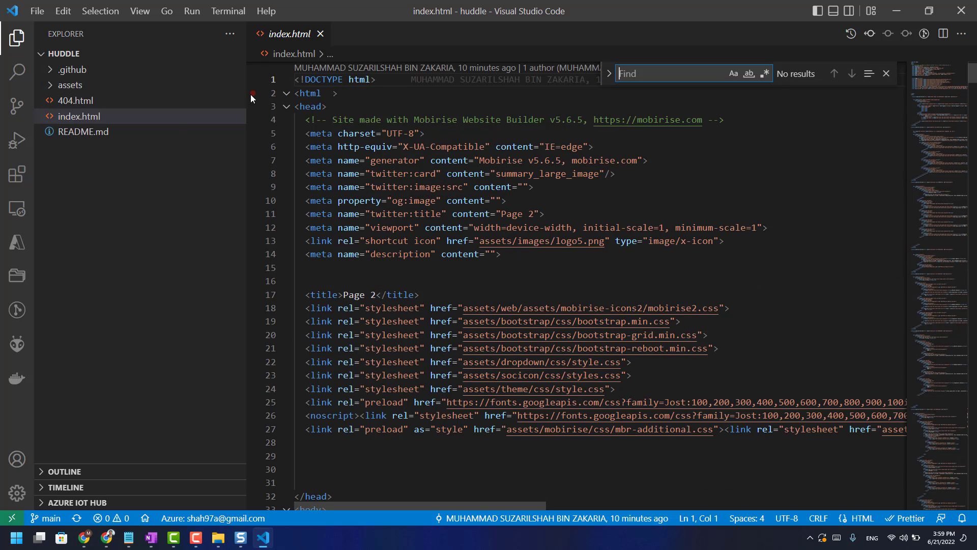
{"action": "type", "text": "marketing "}
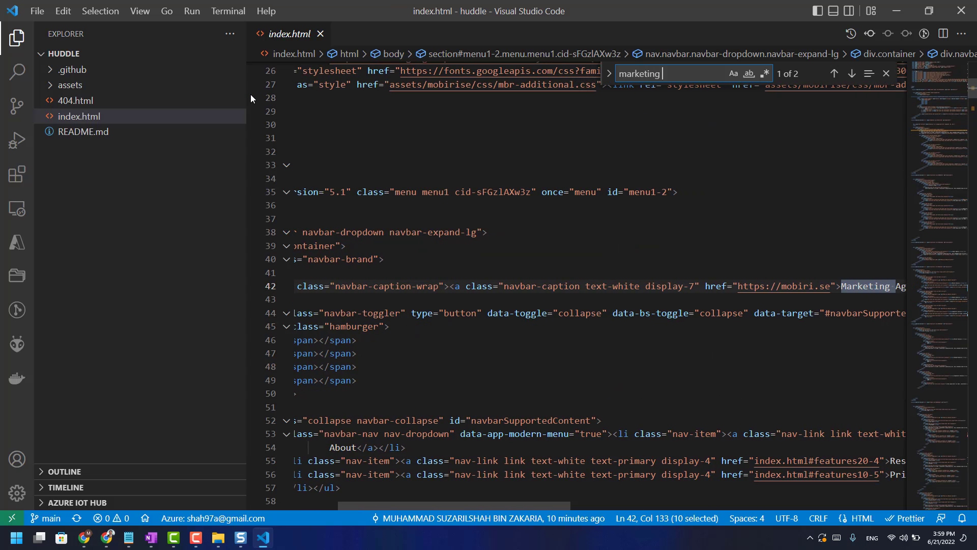
{"action": "type", "text": "agency"}
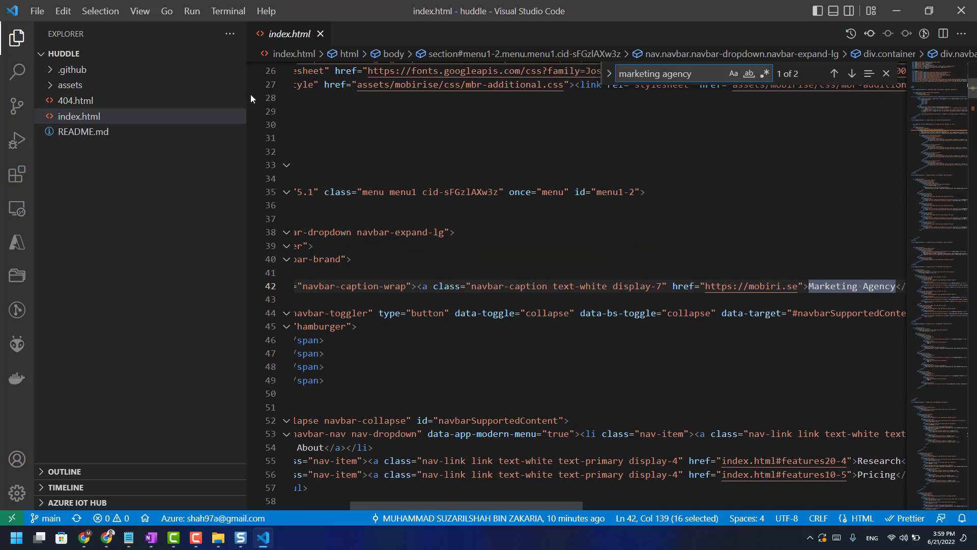
{"action": "key", "text": "Return"}
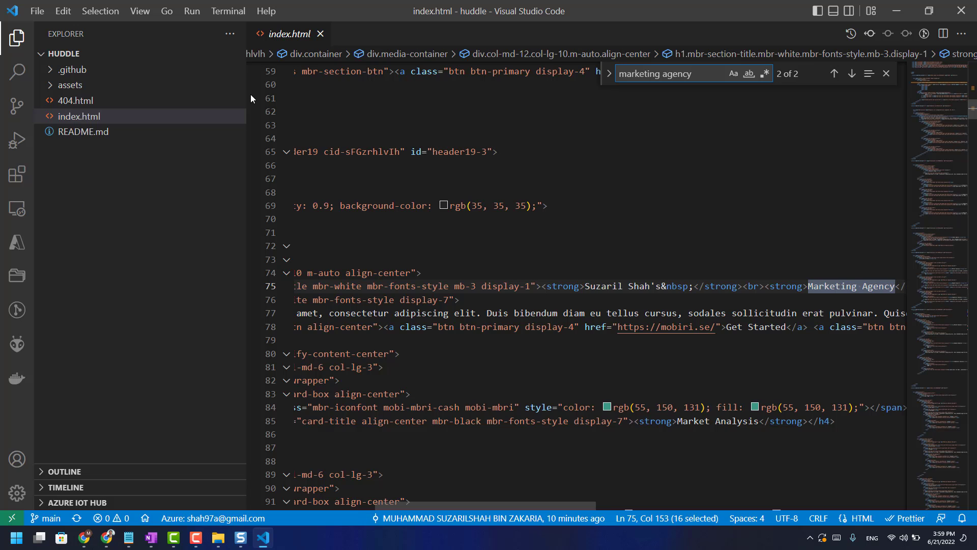
{"action": "scroll", "coordinate": [757, 283], "scroll_direction": "right", "scroll_amount": 2}
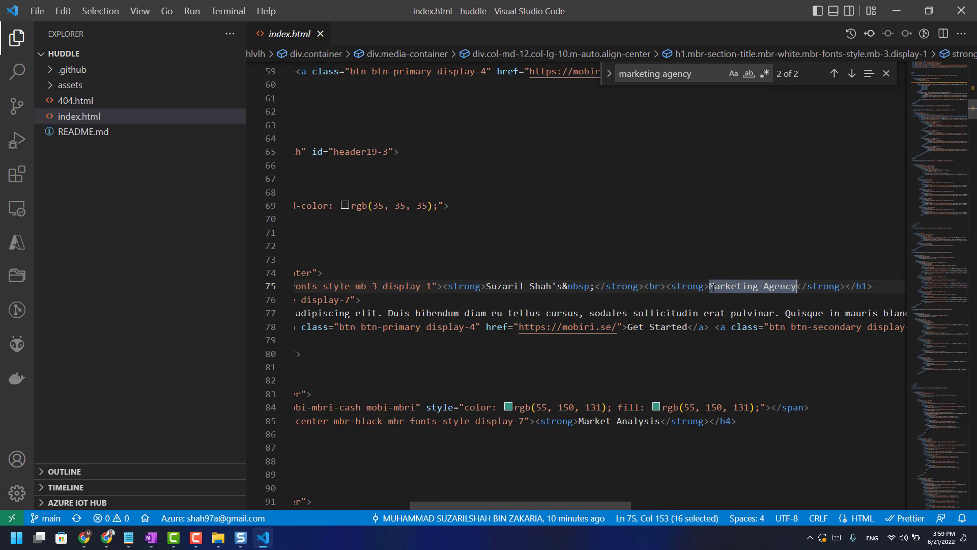
Step: Replace "Marketing Agency" in the main heading on line 75 of index.html with "Docker Support Engineer" and save the file
{"action": "left_click_drag", "start_coordinate": [711, 286], "coordinate": [788, 286]}
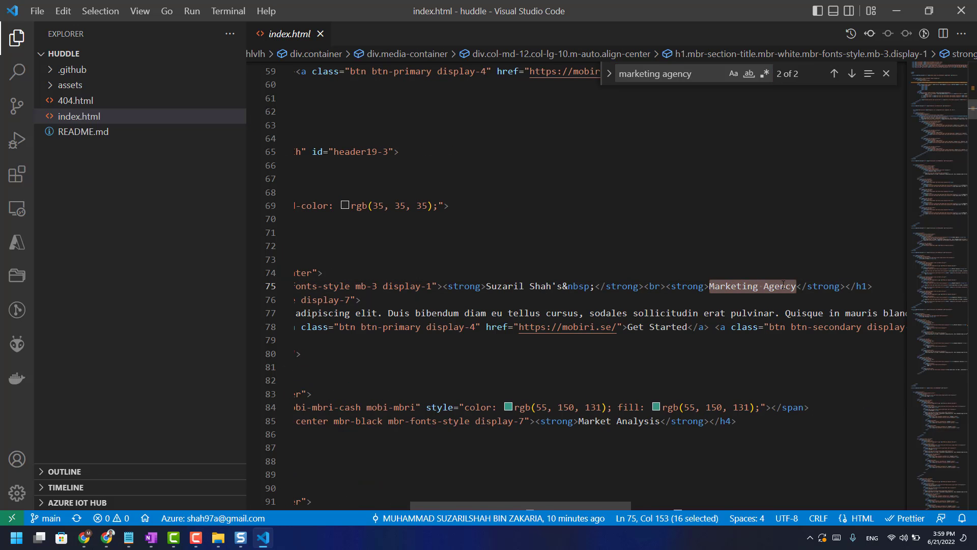
{"action": "key", "text": "BackSpace"}
{"action": "type", "text": "Docker "}
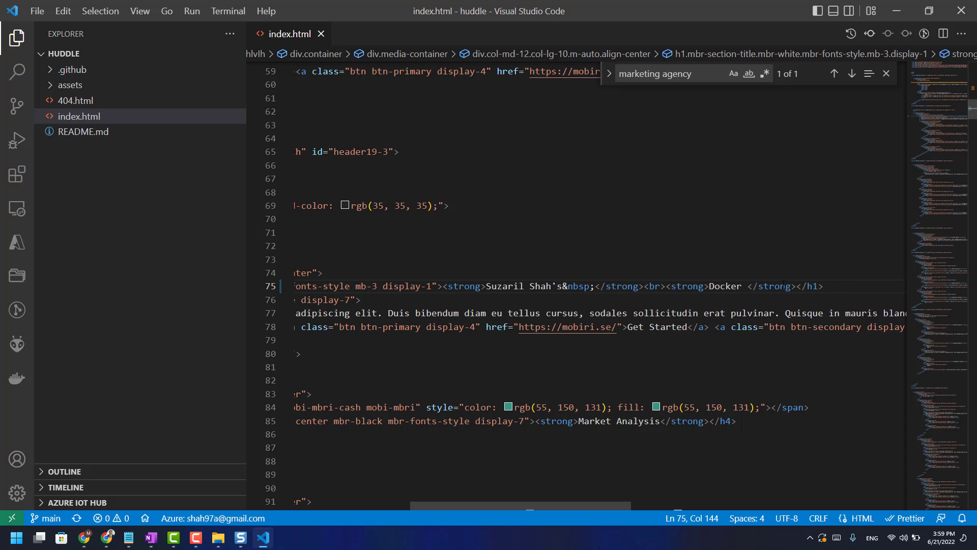
{"action": "type", "text": "Sup"}
{"action": "key", "text": "BackSpace"}
{"action": "type", "text": "pport En"}
{"action": "type", "text": "gineer"}
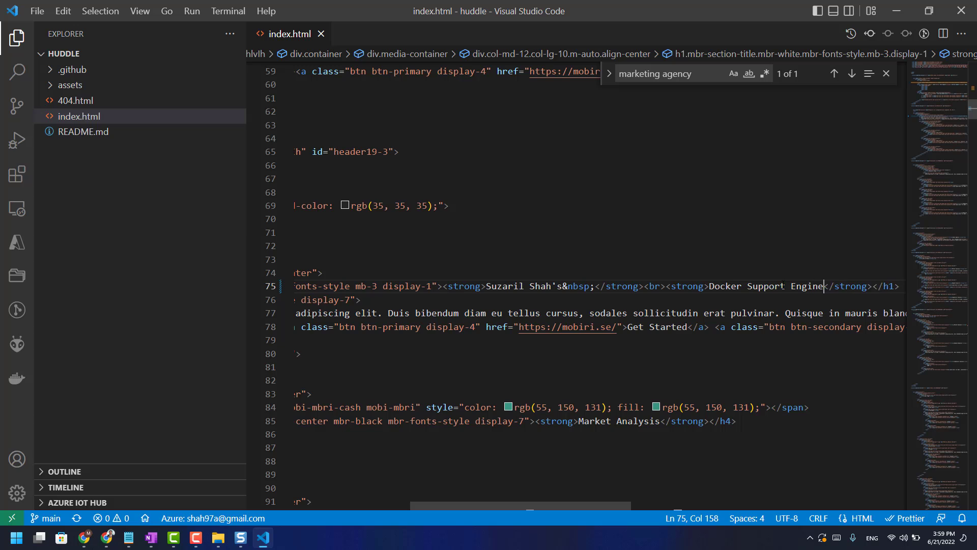
{"action": "left_click", "coordinate": [645, 205]}
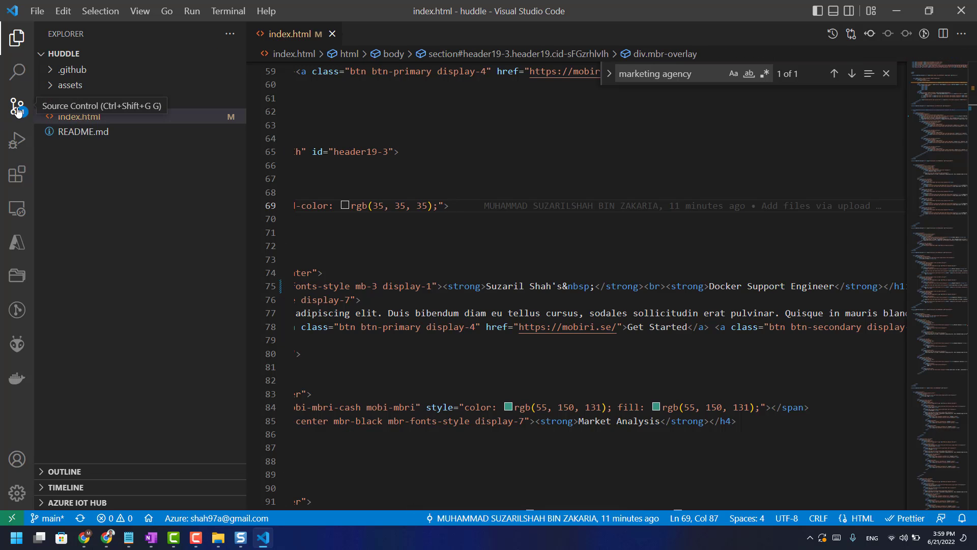
Step: Commit the index.html change with the message "this is my first commit" and sync it to the GitHub repository
{"action": "left_click", "coordinate": [17, 108]}
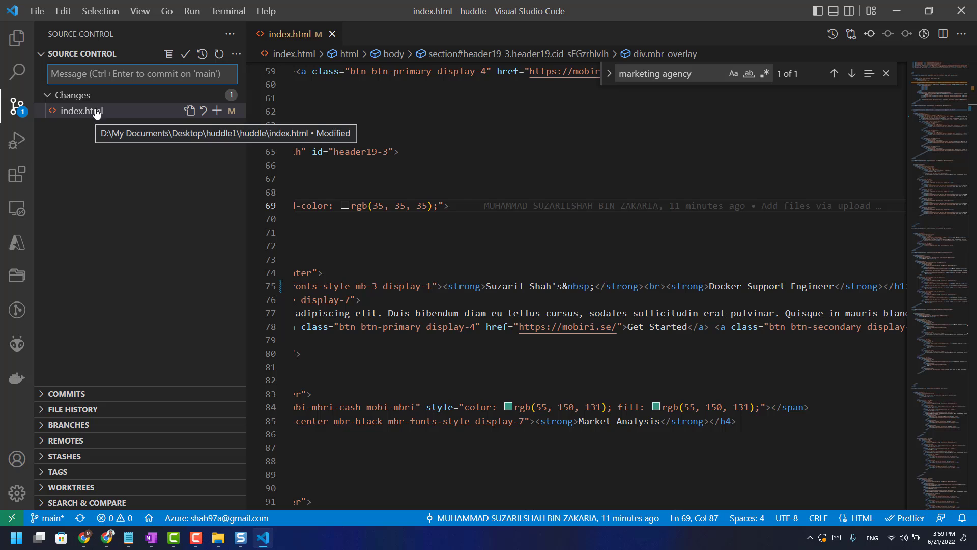
{"action": "left_click", "coordinate": [185, 56]}
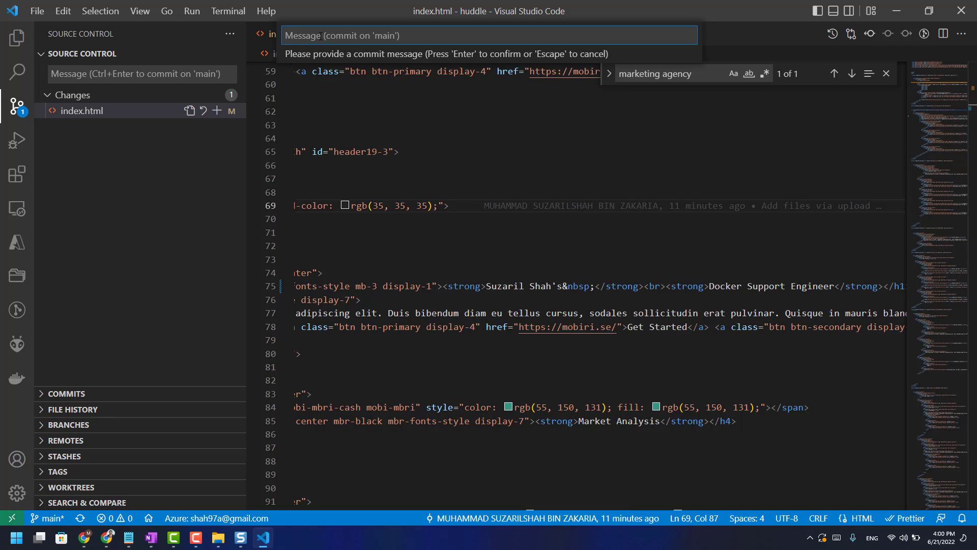
{"action": "type", "text": "th"}
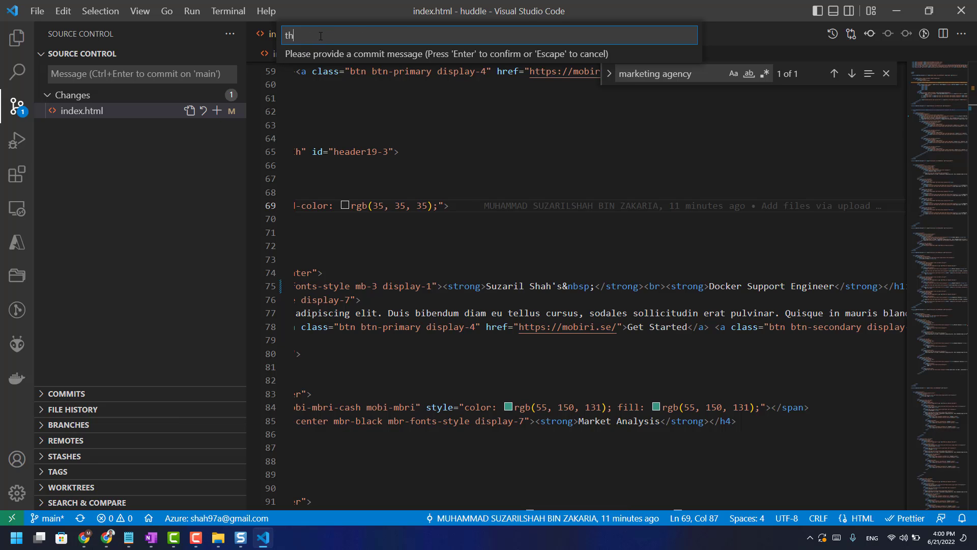
{"action": "type", "text": "is is my first commit"}
{"action": "key", "text": "Return"}
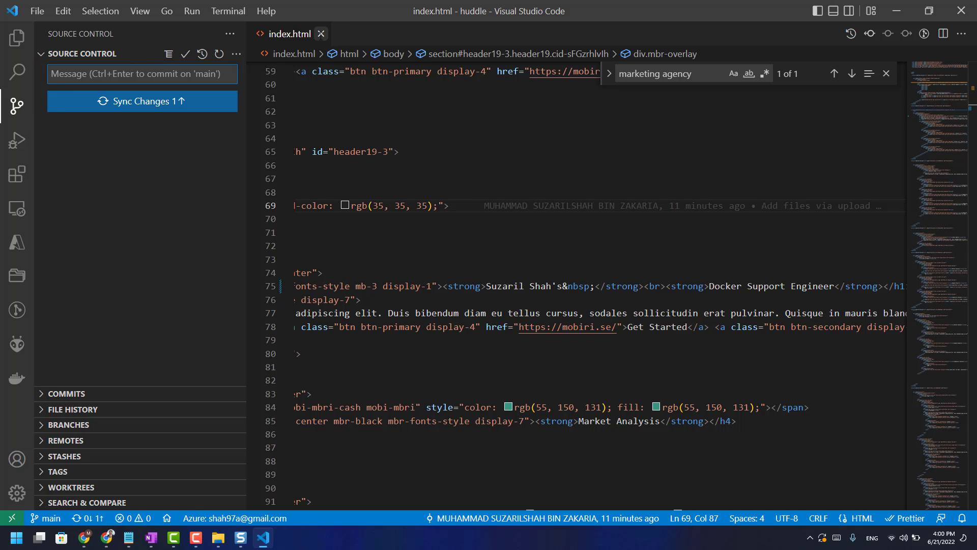
{"action": "left_click", "coordinate": [142, 103]}
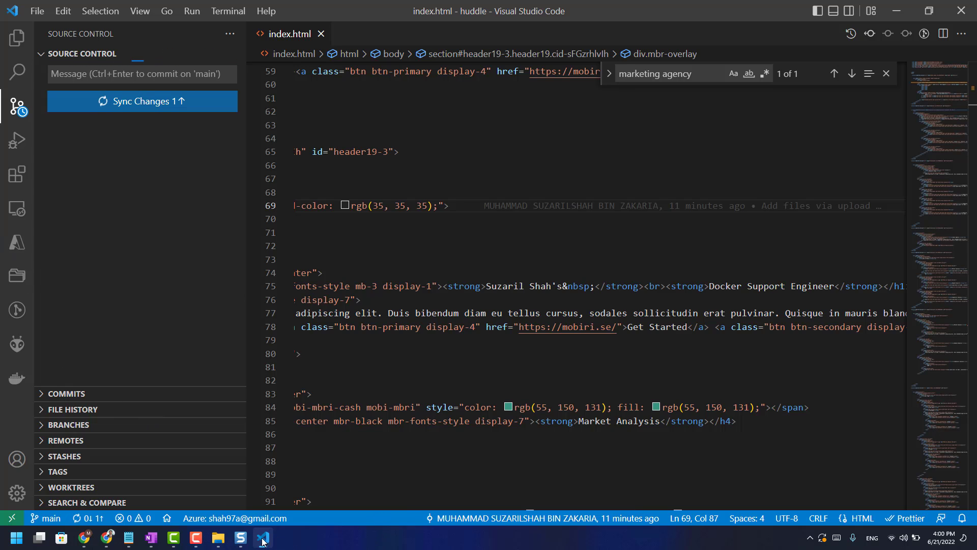
{"action": "mouse_move", "coordinate": [193, 539]}
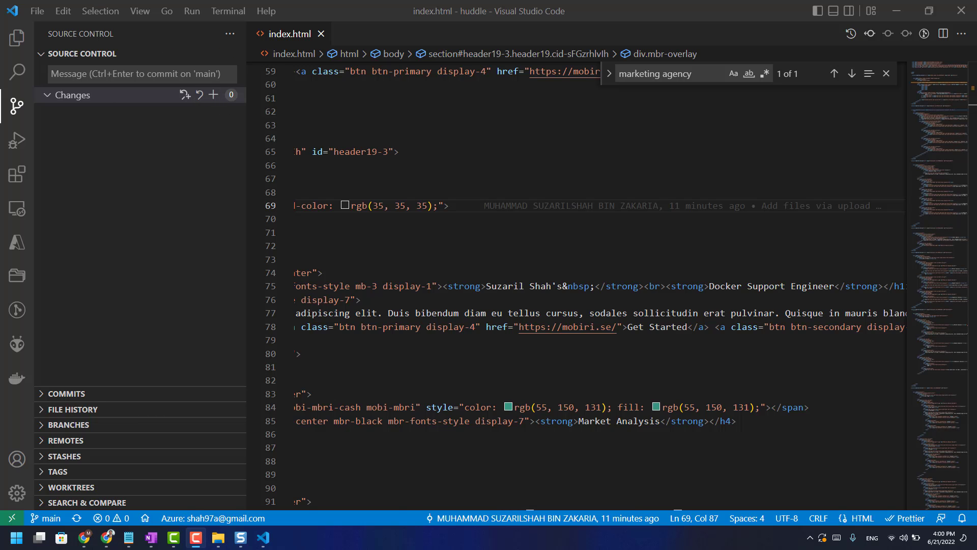
Step: Switch to the browser and reload the deployed static web app to check its main heading for the change
{"action": "left_click", "coordinate": [106, 537]}
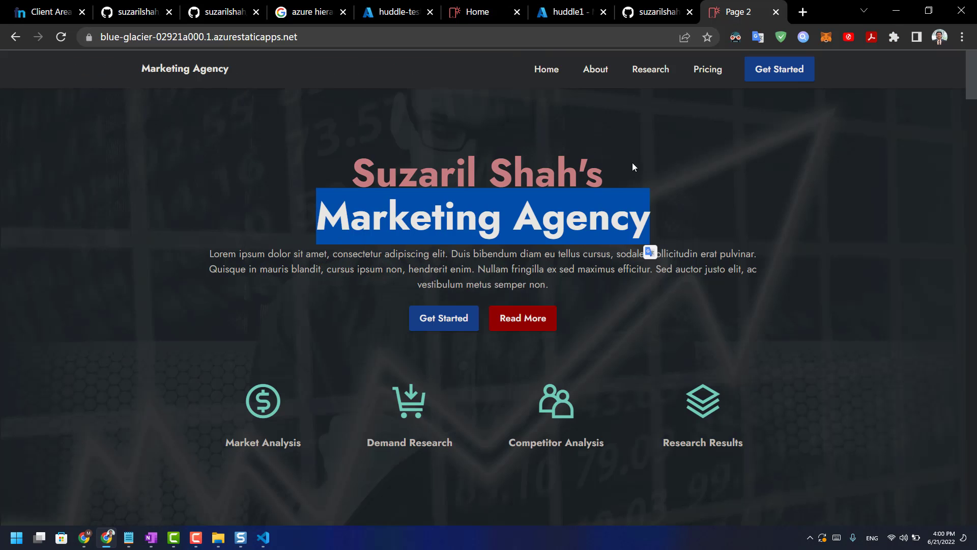
{"action": "left_click", "coordinate": [643, 158]}
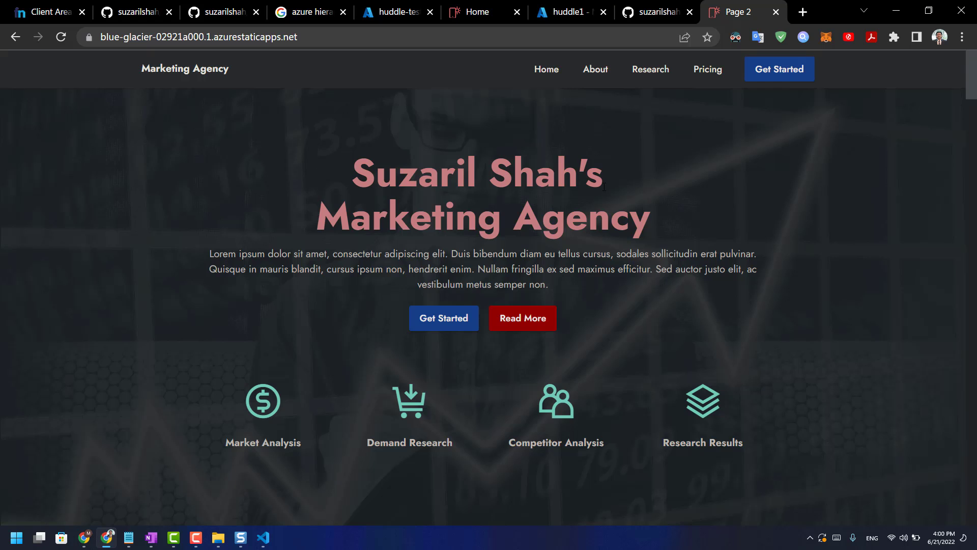
{"action": "key", "text": "F5"}
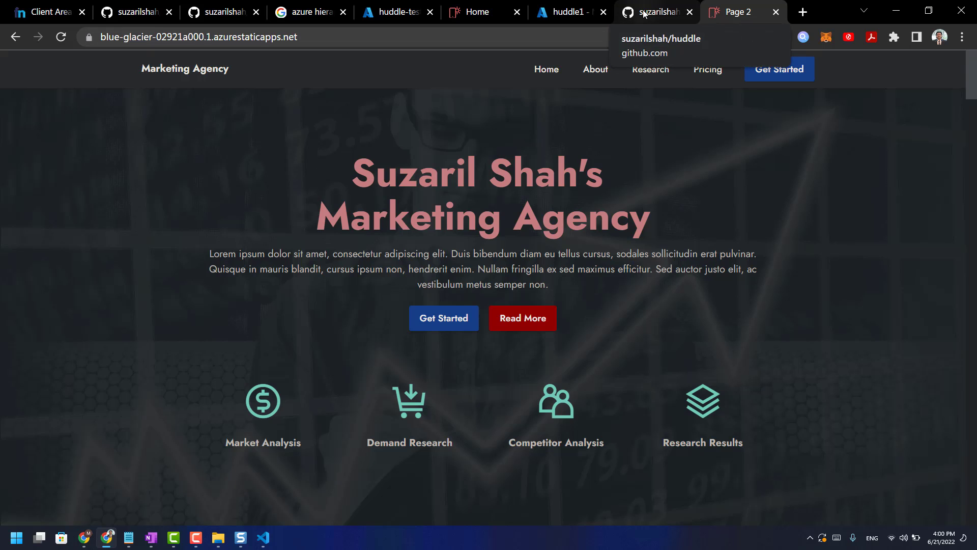
{"action": "left_click", "coordinate": [124, 36]}
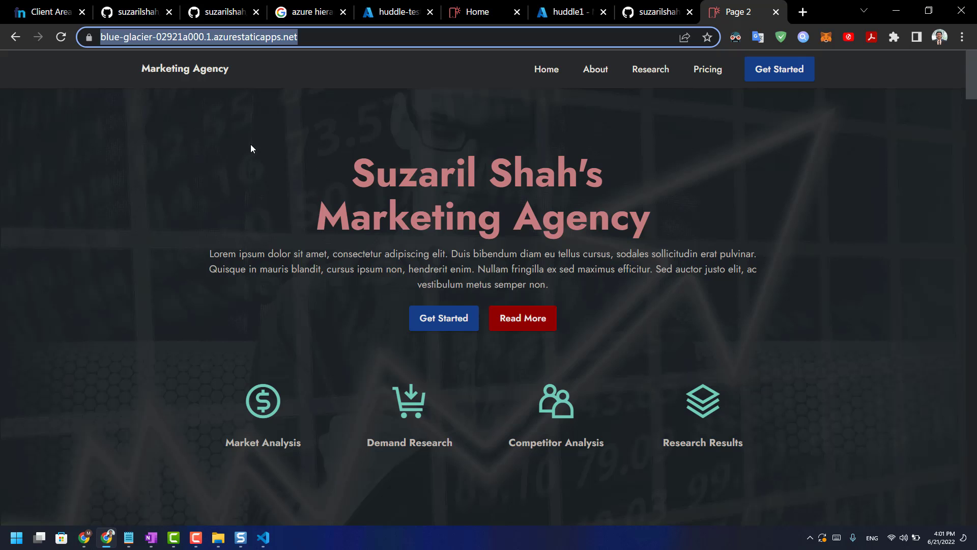
Step: Copy the auto-generated domain from huddle1's Custom domains page in the Azure portal and switch to the Freenom nameserver page
{"action": "left_click", "coordinate": [569, 12]}
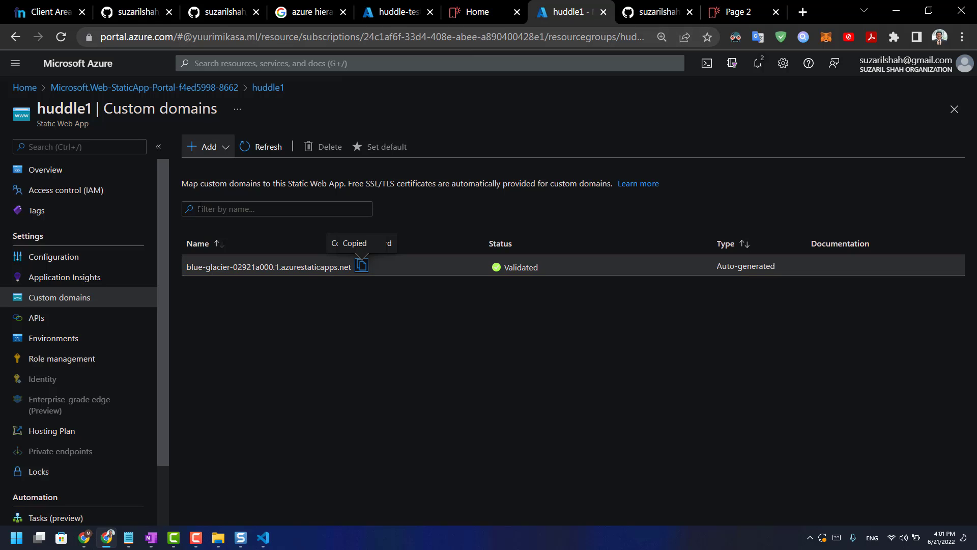
{"action": "left_click", "coordinate": [359, 266]}
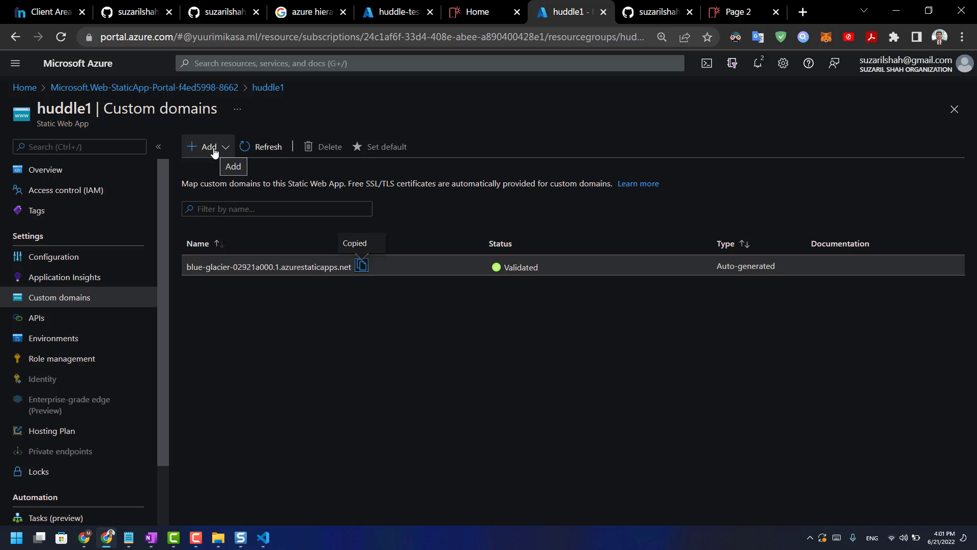
{"action": "left_click", "coordinate": [49, 11]}
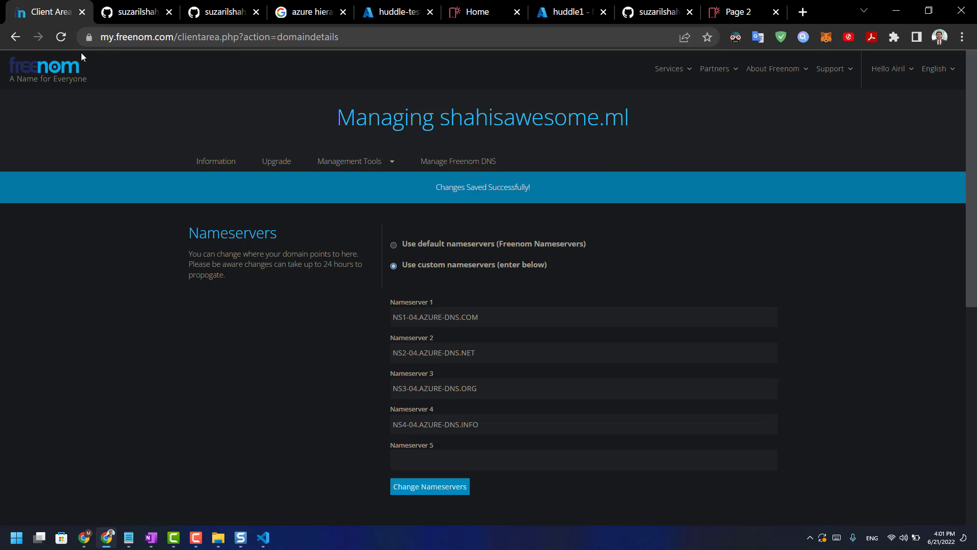
Step: Open the Freenom site's root address and sign in to the account with the prefilled credentials
{"action": "left_click_drag", "start_coordinate": [175, 36], "coordinate": [427, 45]}
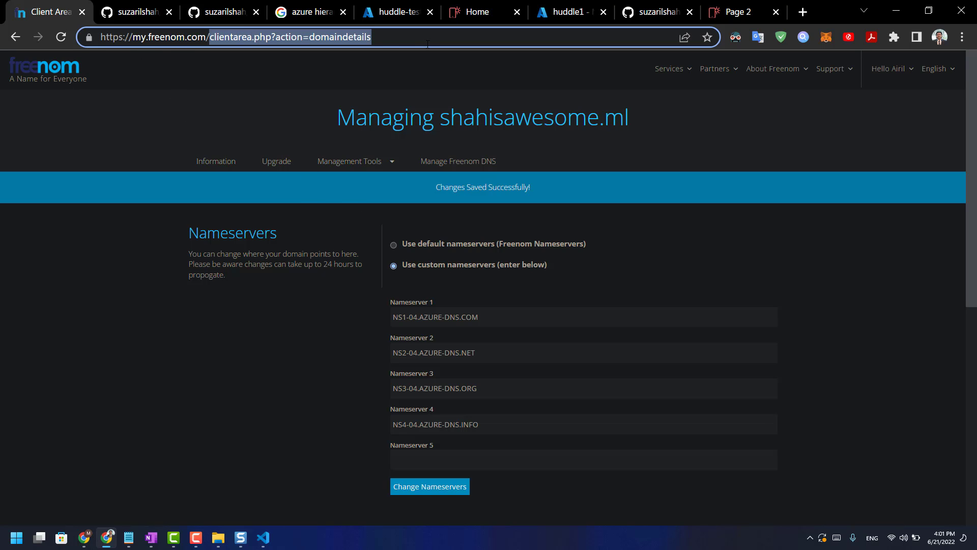
{"action": "key", "text": "BackSpace"}
{"action": "key", "text": "Return"}
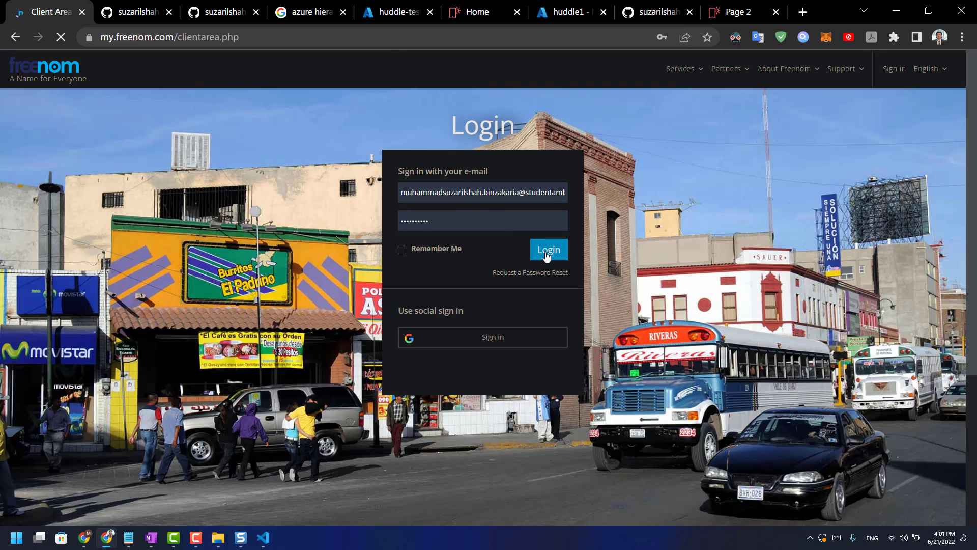
{"action": "left_click", "coordinate": [547, 256]}
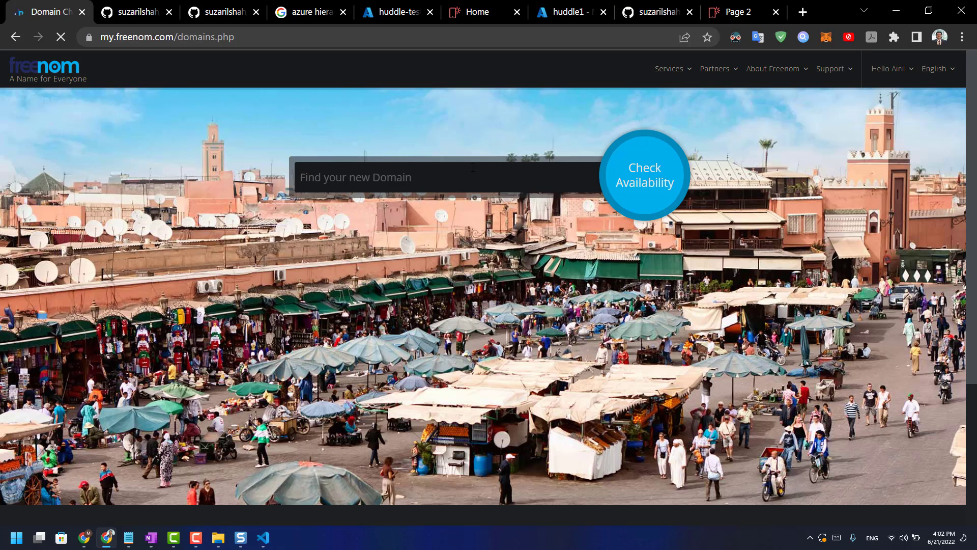
Step: Check the availability of the domain huddle1.ml in Freenom's domain search
{"action": "left_click", "coordinate": [438, 178]}
{"action": "type", "text": "hud"}
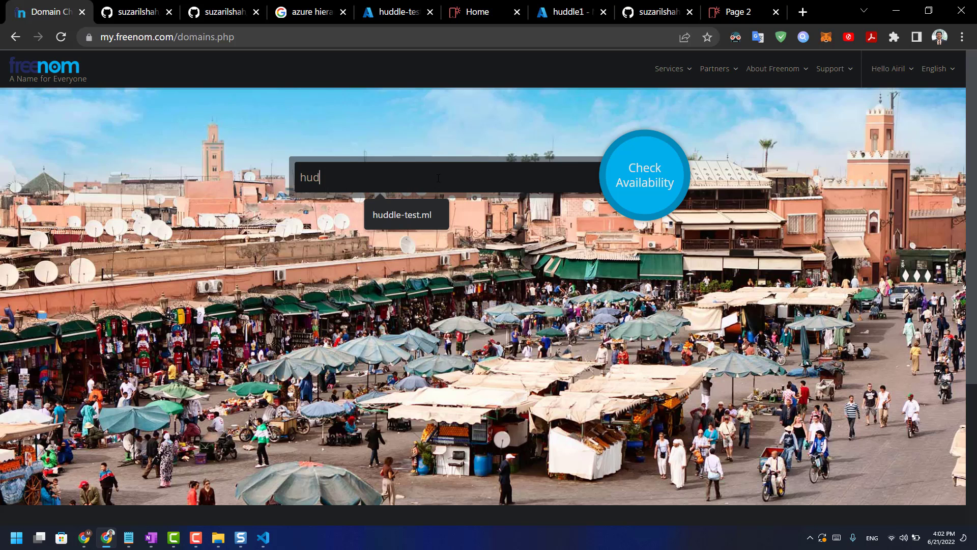
{"action": "type", "text": "dle1"}
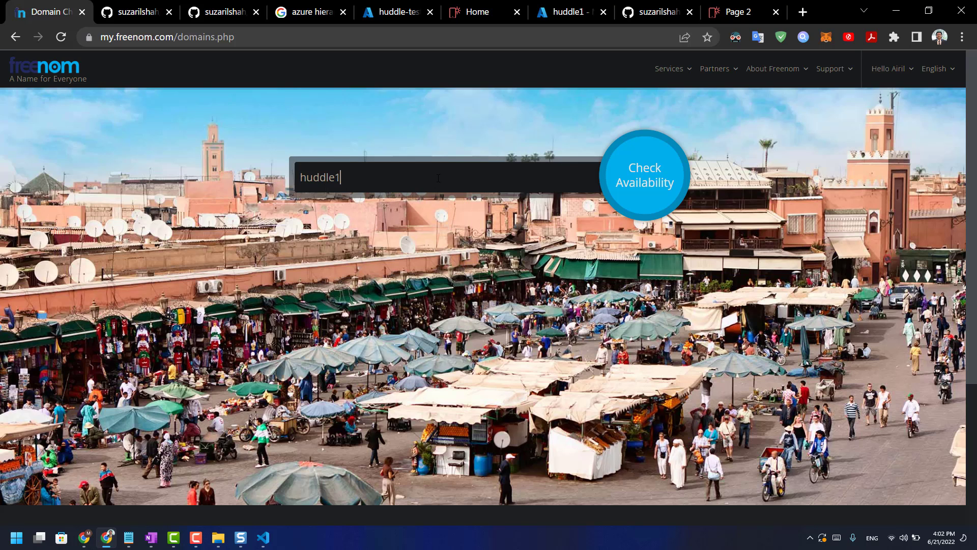
{"action": "type", "text": ".ml"}
{"action": "left_click", "coordinate": [637, 175]}
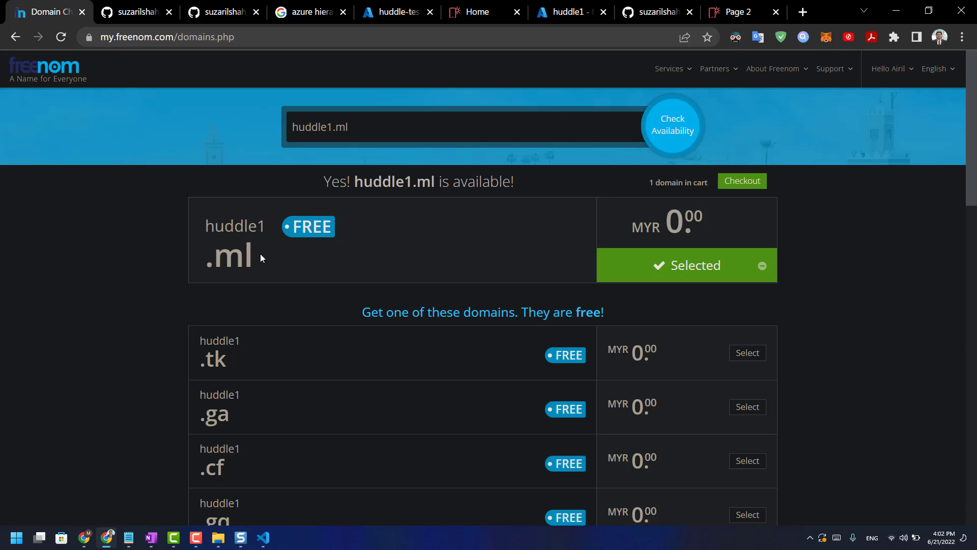
{"action": "triple_click", "coordinate": [250, 264]}
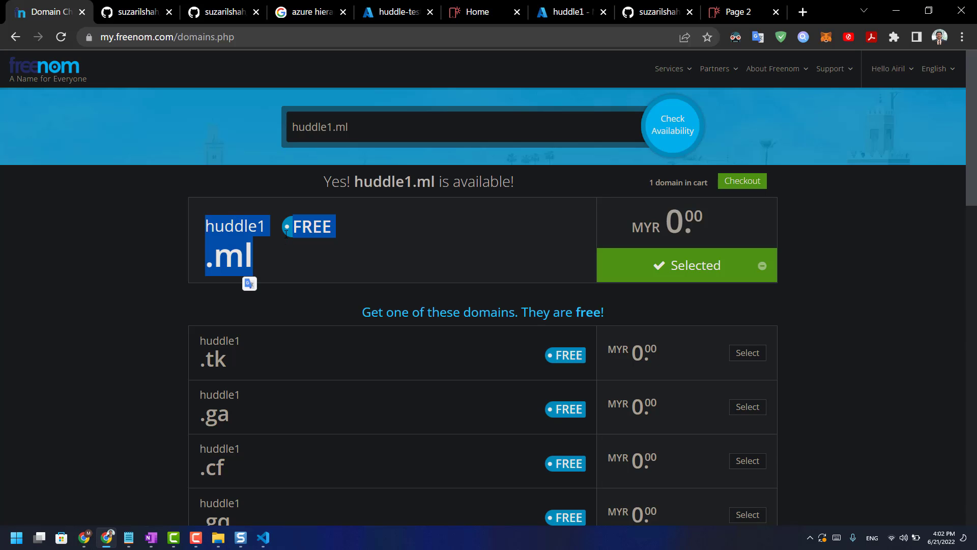
Step: Order the huddle1.ml domain for the free 12-month period, agreeing to the terms and conditions
{"action": "left_click", "coordinate": [748, 187]}
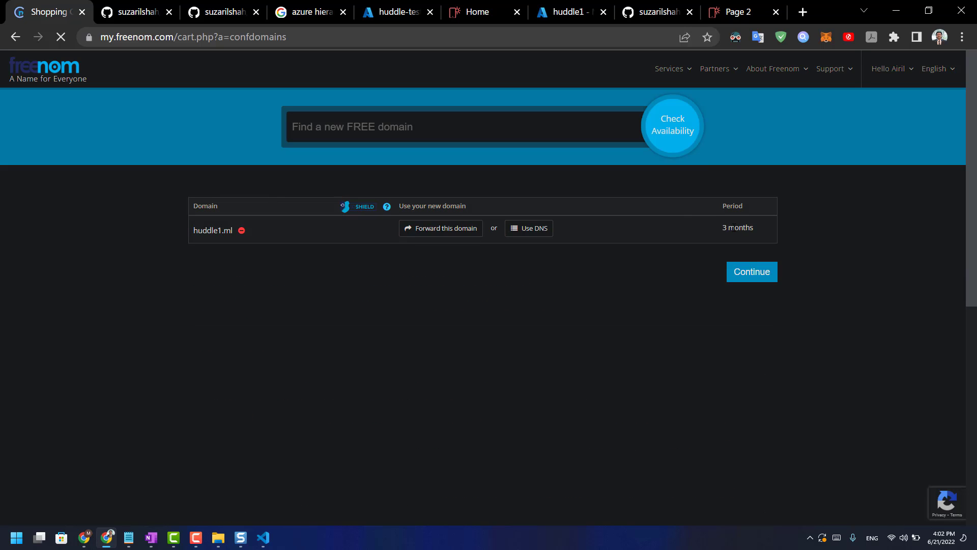
{"action": "left_click", "coordinate": [758, 228]}
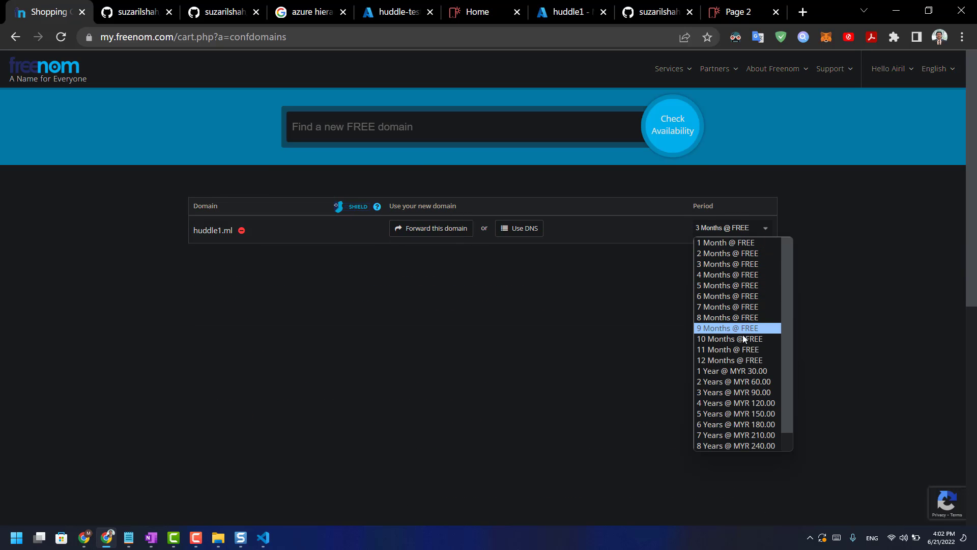
{"action": "left_click", "coordinate": [740, 358]}
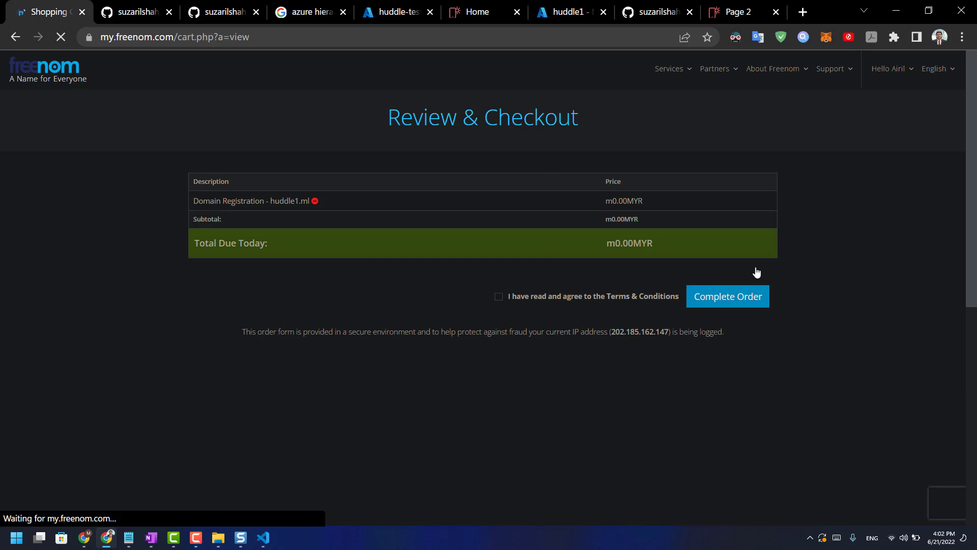
{"action": "left_click", "coordinate": [497, 299]}
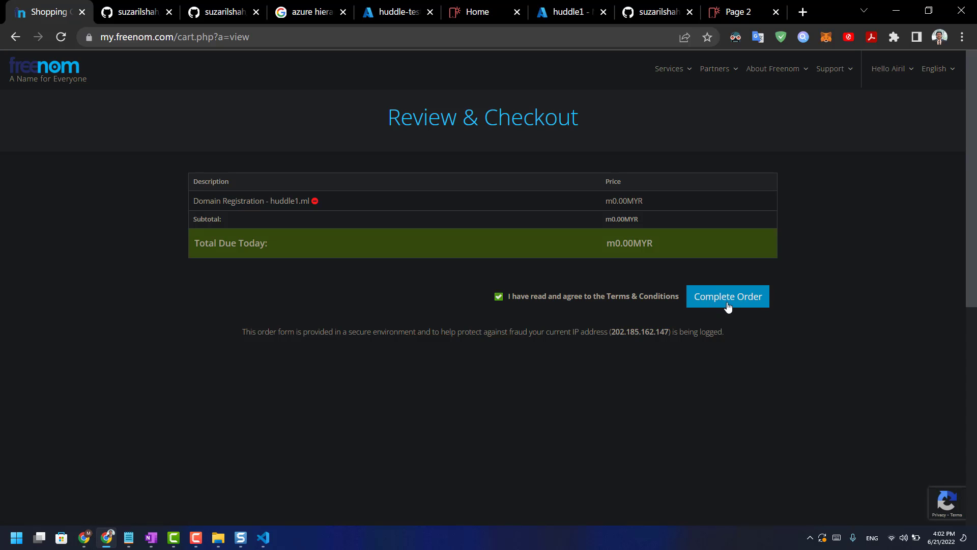
{"action": "left_click", "coordinate": [741, 302]}
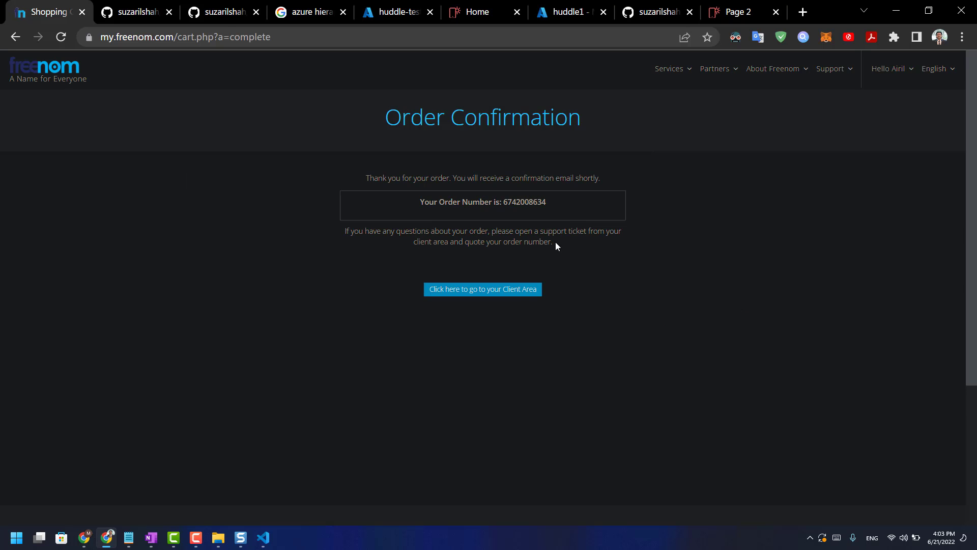
Step: Go from the order confirmation to the list of owned domains and open the management page for huddle1.ml
{"action": "left_click", "coordinate": [459, 294]}
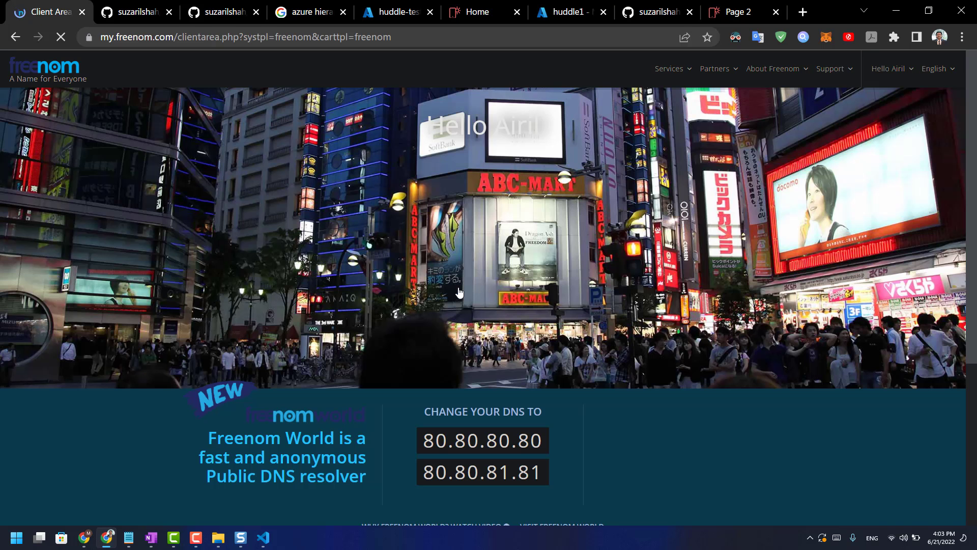
{"action": "left_click", "coordinate": [668, 69]}
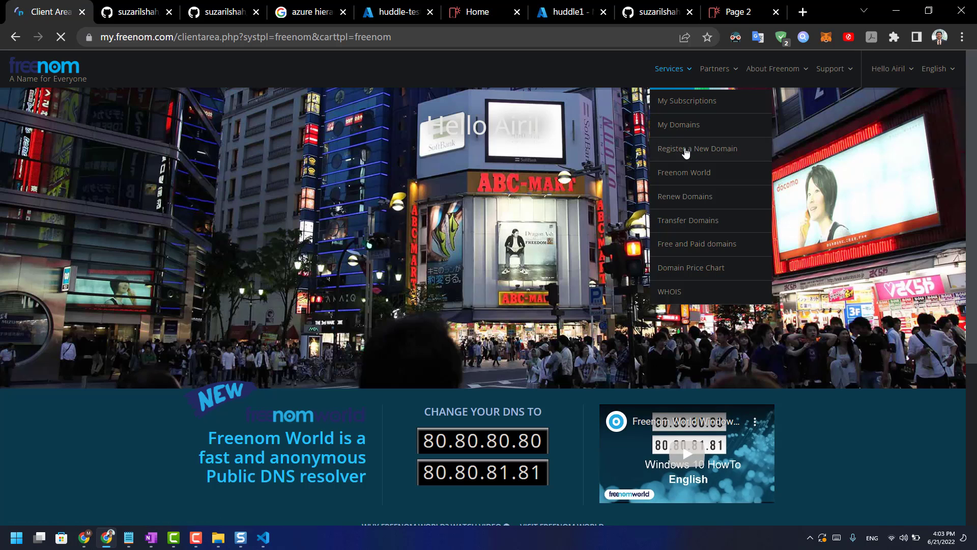
{"action": "left_click", "coordinate": [695, 130]}
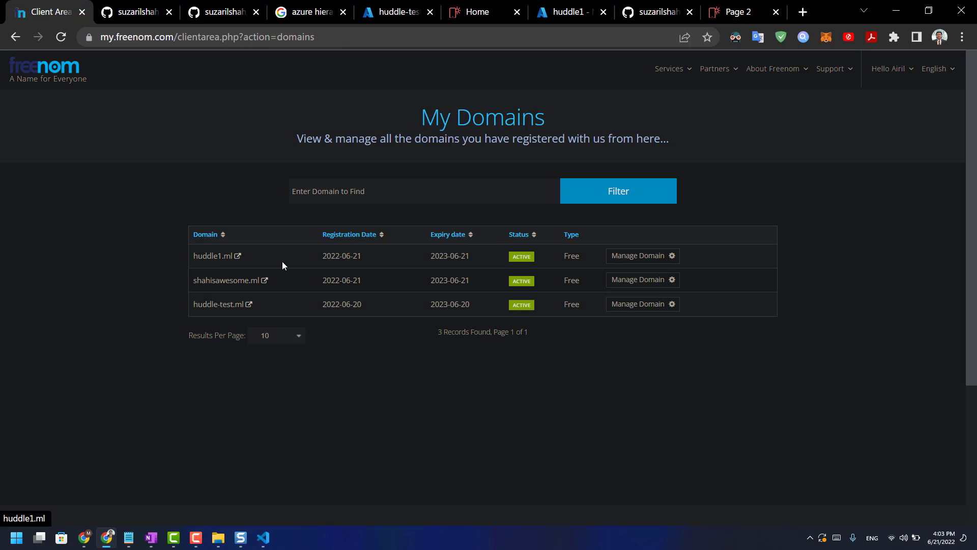
{"action": "left_click", "coordinate": [635, 259]}
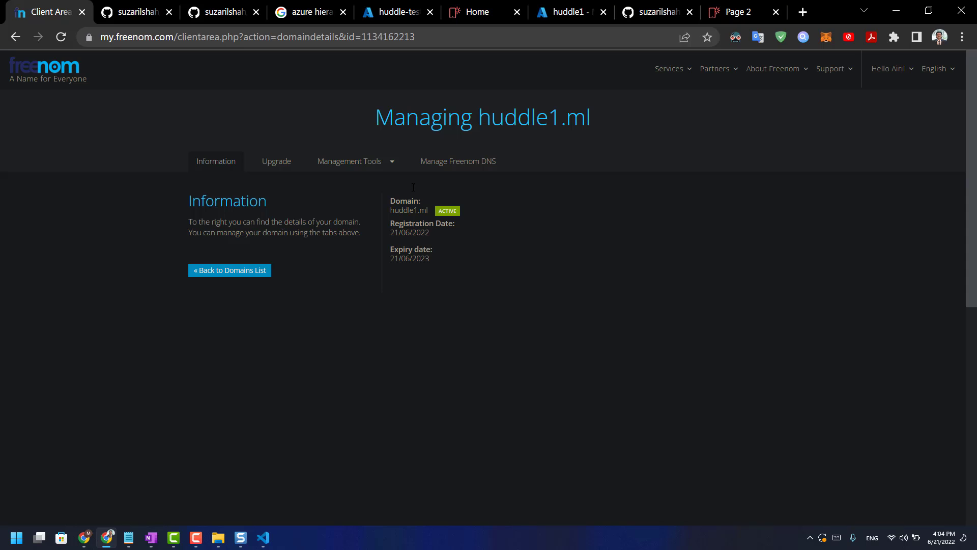
Step: Switch to the Azure portal, place its tab beside the Freenom tab, and find and open the DNS zones service
{"action": "left_click", "coordinate": [401, 13]}
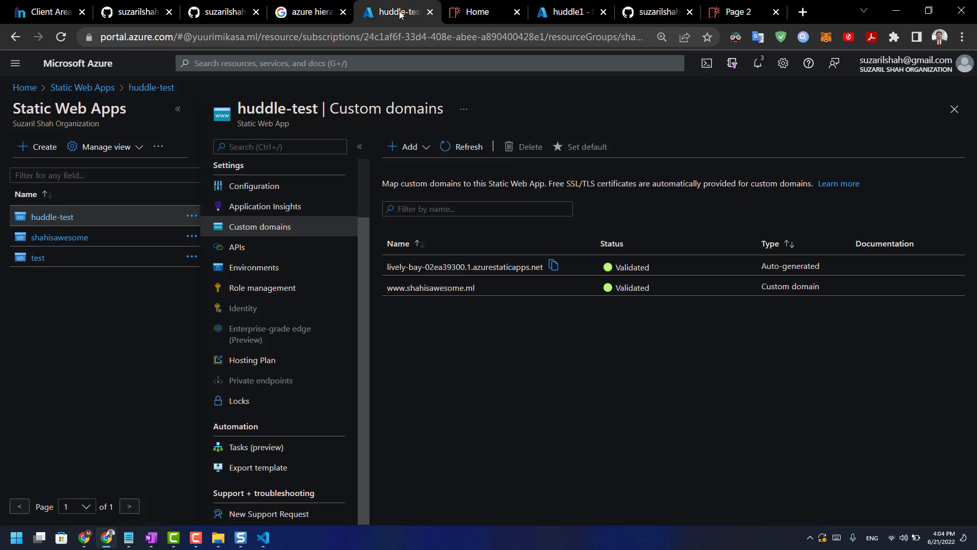
{"action": "left_click_drag", "start_coordinate": [400, 13], "coordinate": [135, 13]}
{"action": "left_click", "coordinate": [315, 63]}
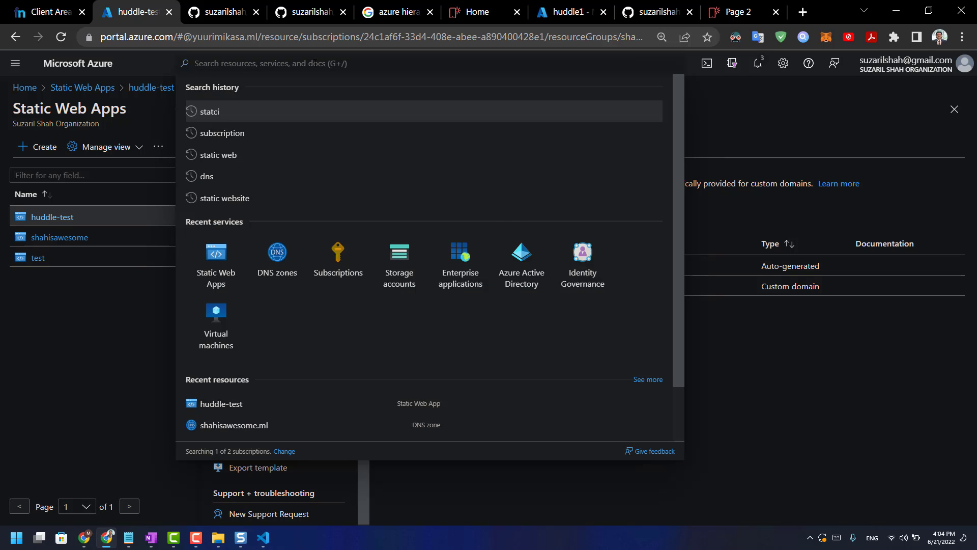
{"action": "type", "text": "dns"}
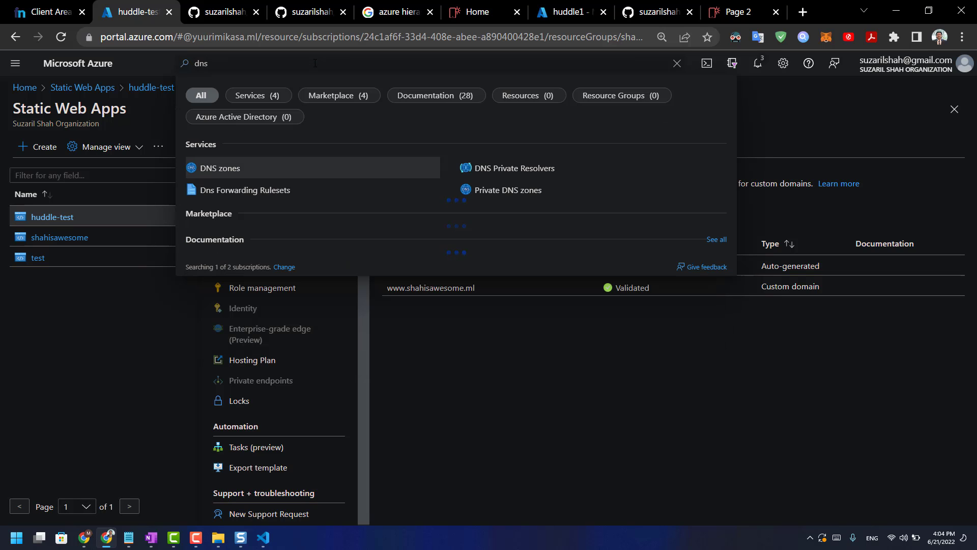
{"action": "key", "text": "Escape"}
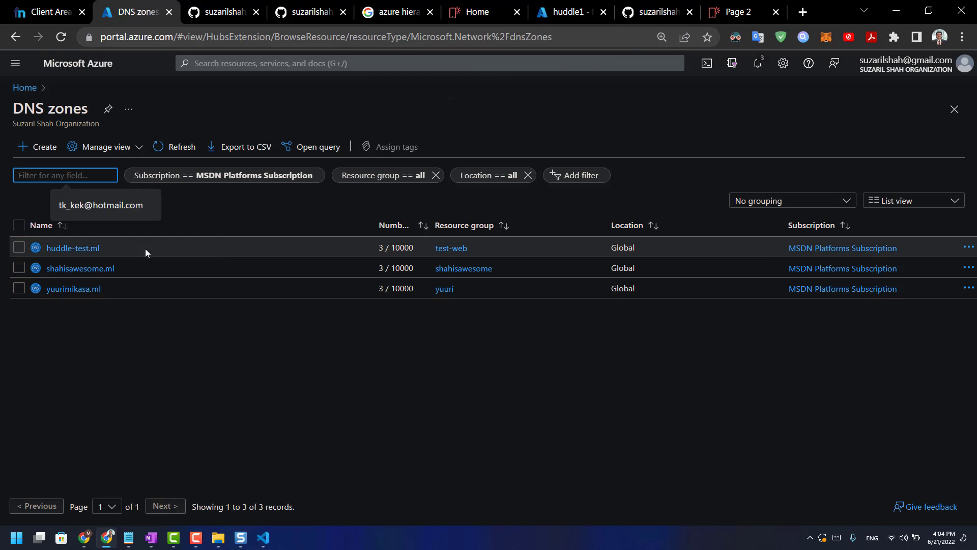
Step: Create a DNS zone named huddle1.ml in the huddle1 resource group and open the deployed resource
{"action": "left_click", "coordinate": [41, 150]}
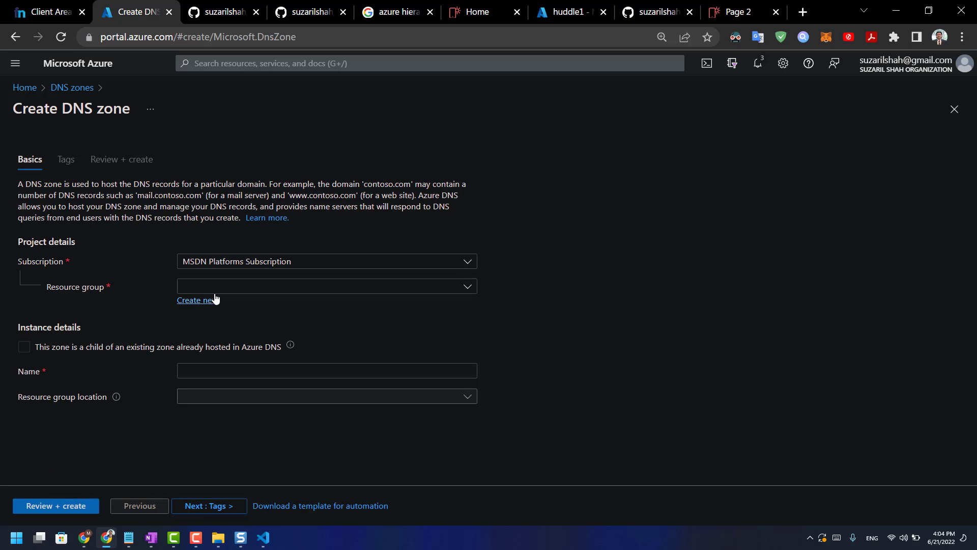
{"action": "left_click", "coordinate": [220, 288]}
{"action": "left_click", "coordinate": [215, 372]}
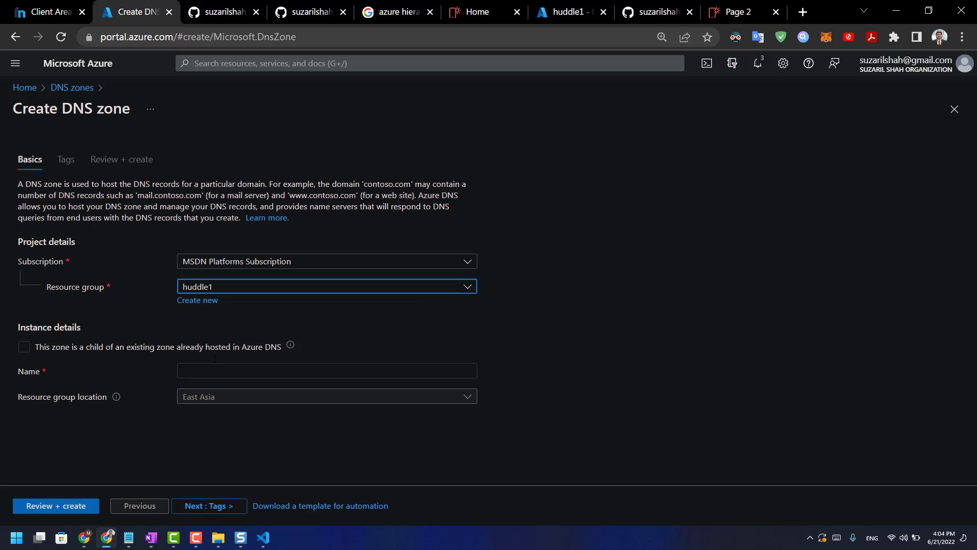
{"action": "left_click", "coordinate": [188, 370]}
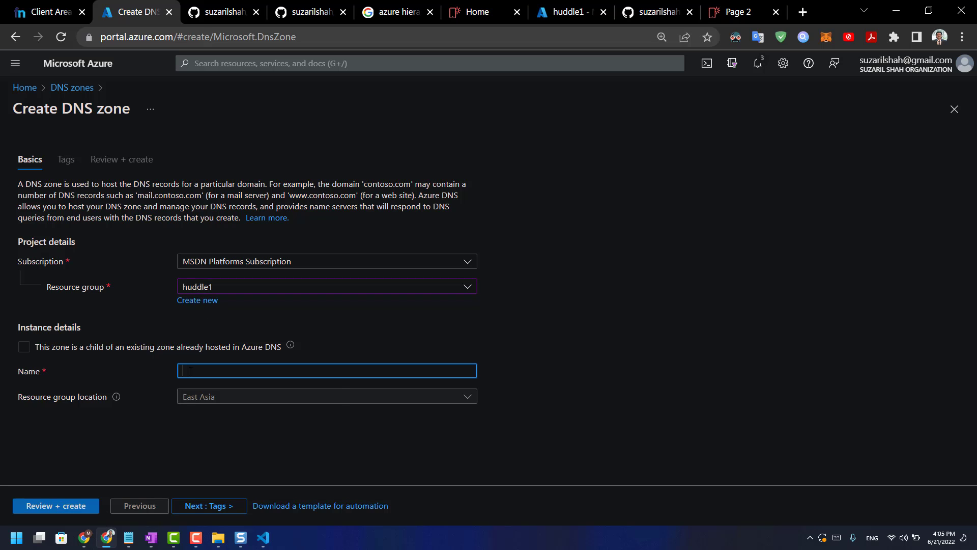
{"action": "type", "text": "huddle1.ml"}
{"action": "left_click", "coordinate": [72, 506]}
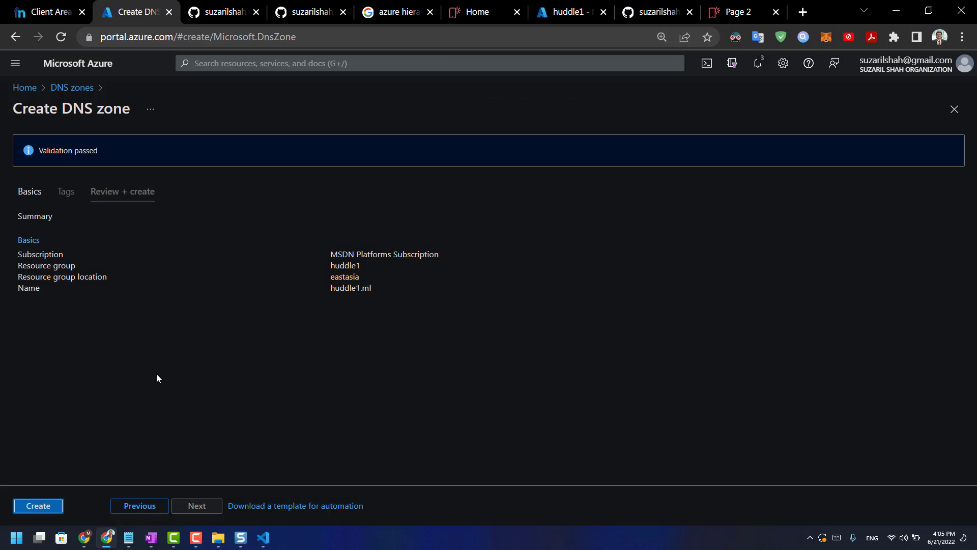
{"action": "left_click", "coordinate": [41, 505]}
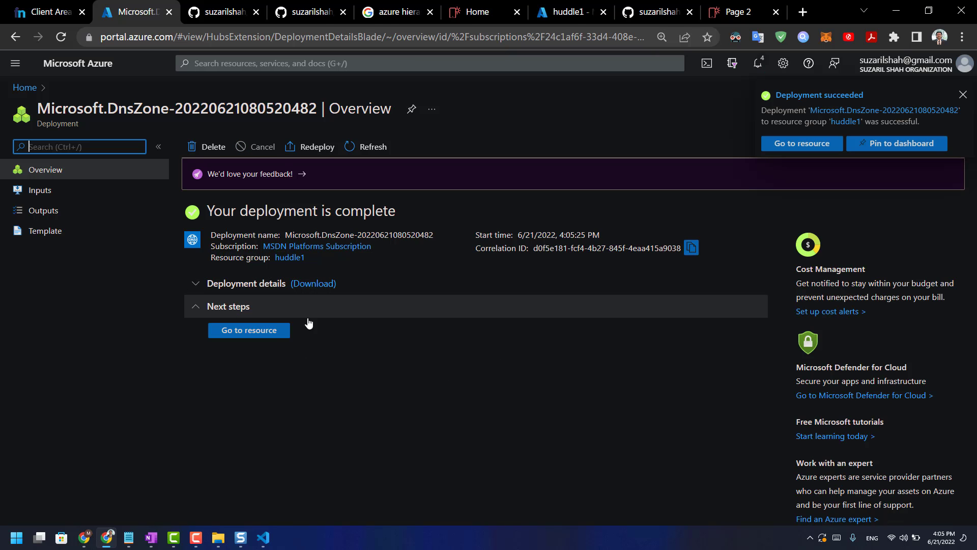
{"action": "left_click", "coordinate": [270, 330]}
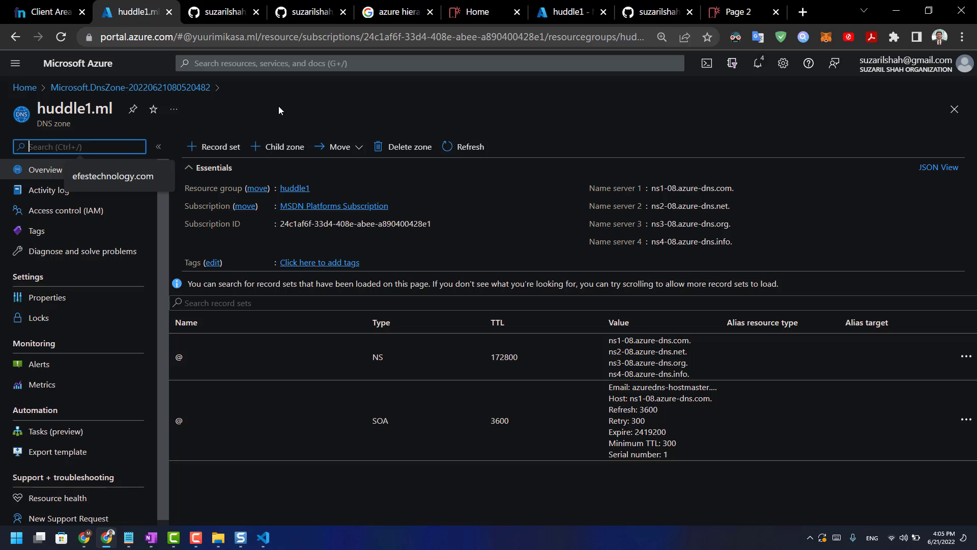
Step: Switch back to Freenom and open the nameserver settings for huddle1.ml
{"action": "left_click", "coordinate": [51, 12]}
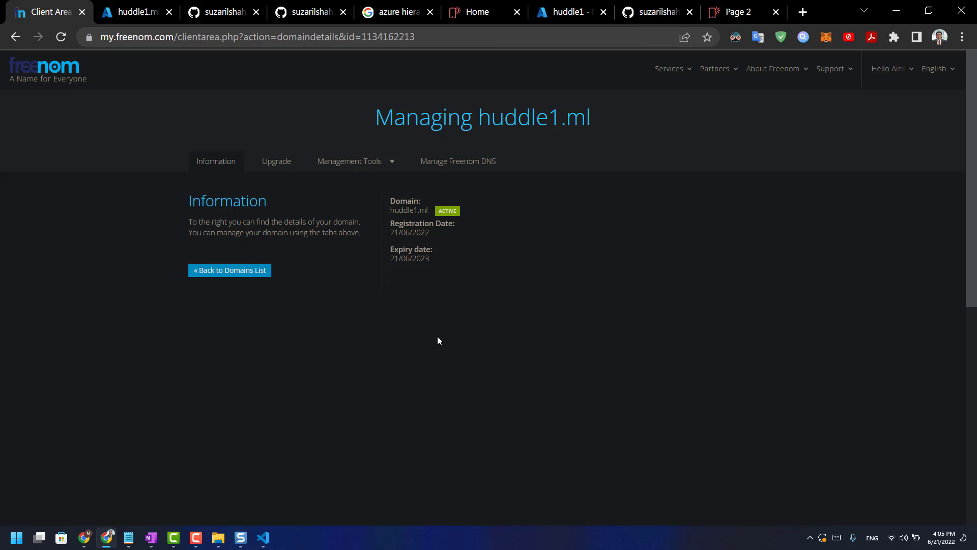
{"action": "left_click", "coordinate": [377, 164]}
{"action": "left_click", "coordinate": [376, 185]}
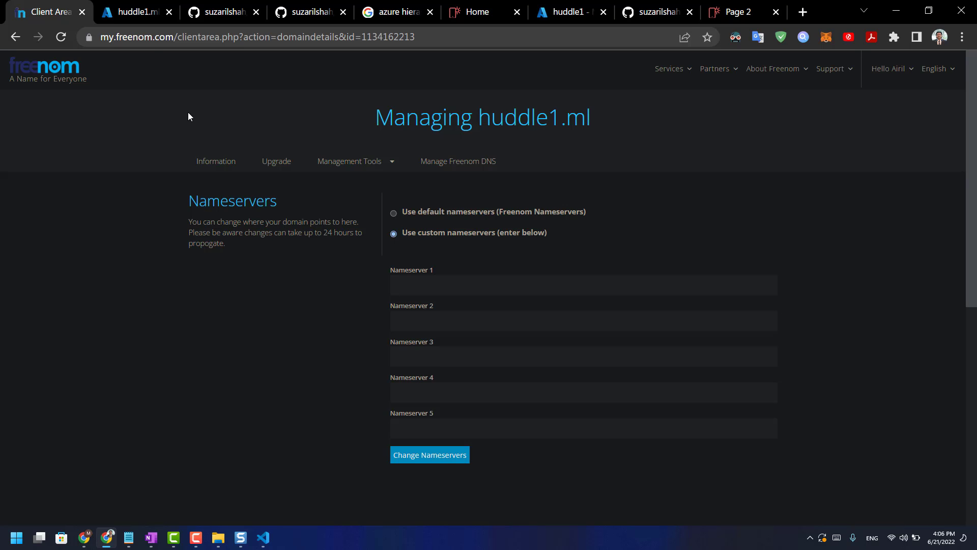
Step: Copy name server 1 of the Azure DNS zone, ns1-08.azure-dns.com., into Freenom's Nameserver 1 field
{"action": "left_click", "coordinate": [138, 19]}
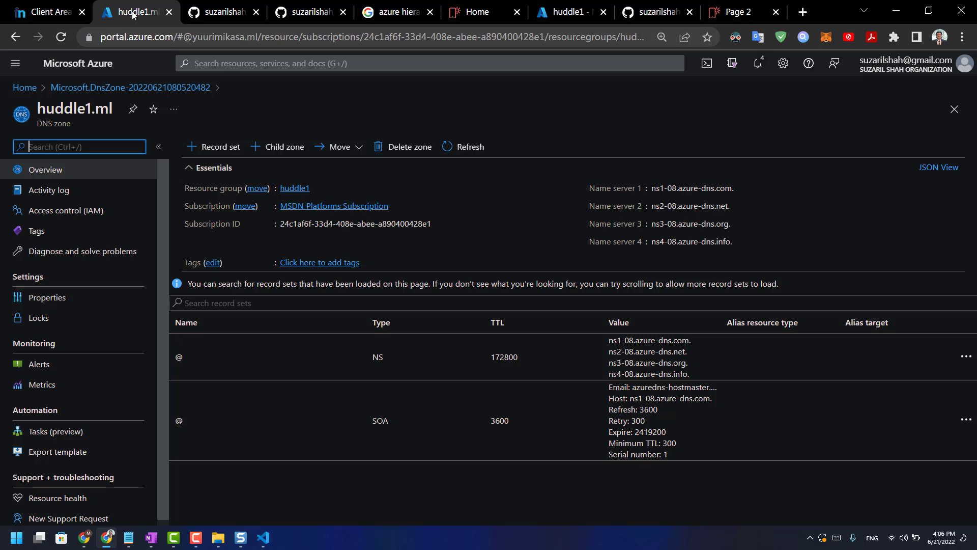
{"action": "left_click", "coordinate": [742, 189]}
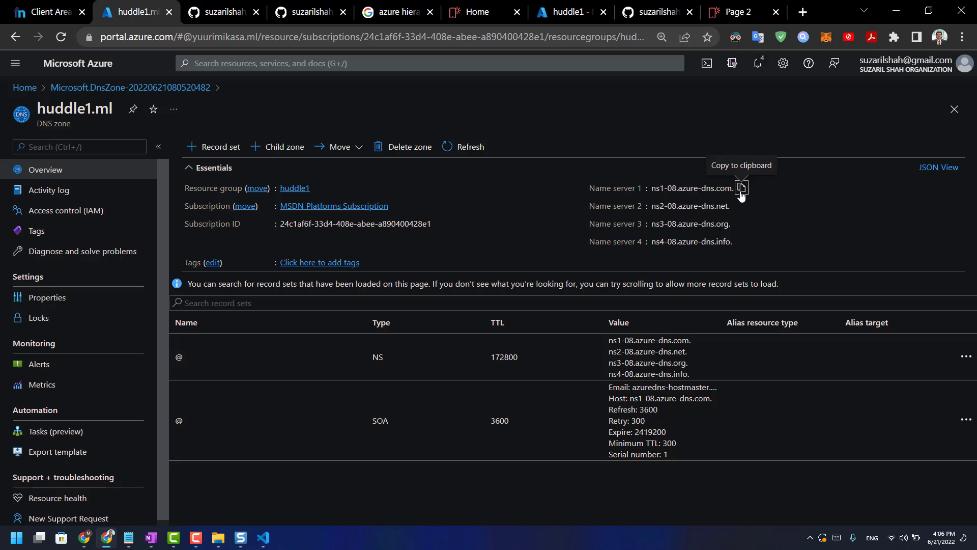
{"action": "left_click", "coordinate": [742, 189]}
{"action": "key", "text": "ctrl+1"}
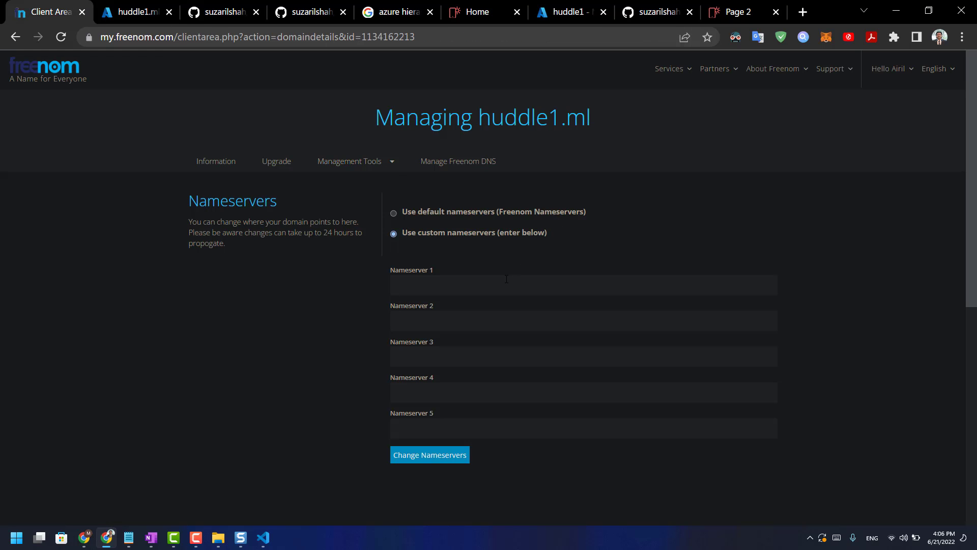
{"action": "left_click", "coordinate": [510, 278]}
{"action": "key", "text": "ctrl+v"}
Step: Copy name server 2 of the Azure DNS zone, ns2-08.azure-dns.net., into Freenom's Nameserver 2 field
{"action": "left_click", "coordinate": [408, 316]}
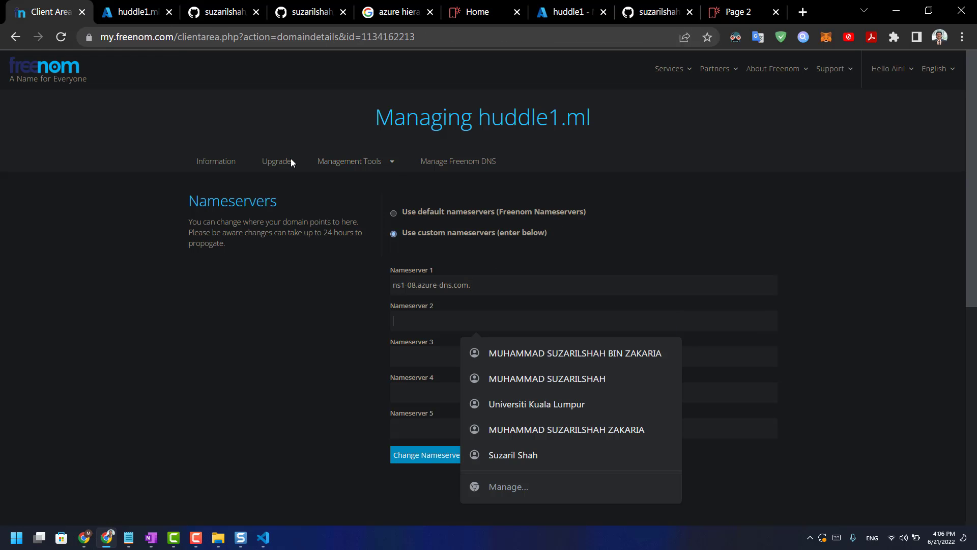
{"action": "key", "text": "ctrl+2"}
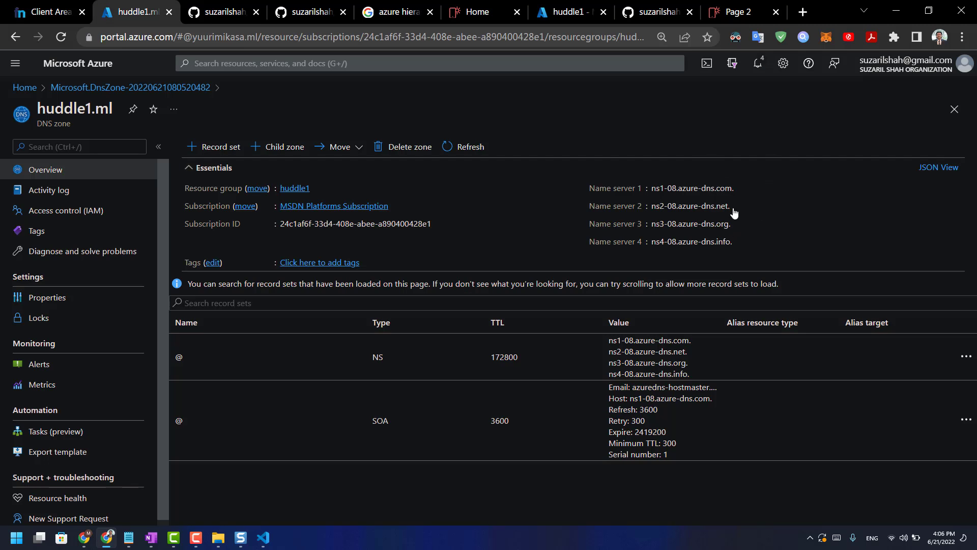
{"action": "left_click", "coordinate": [741, 207]}
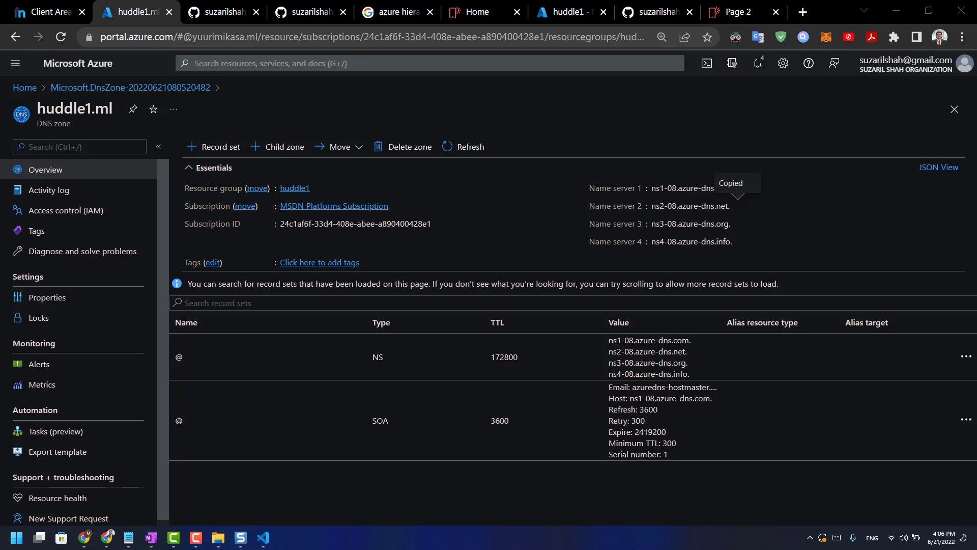
{"action": "key", "text": "ctrl+1"}
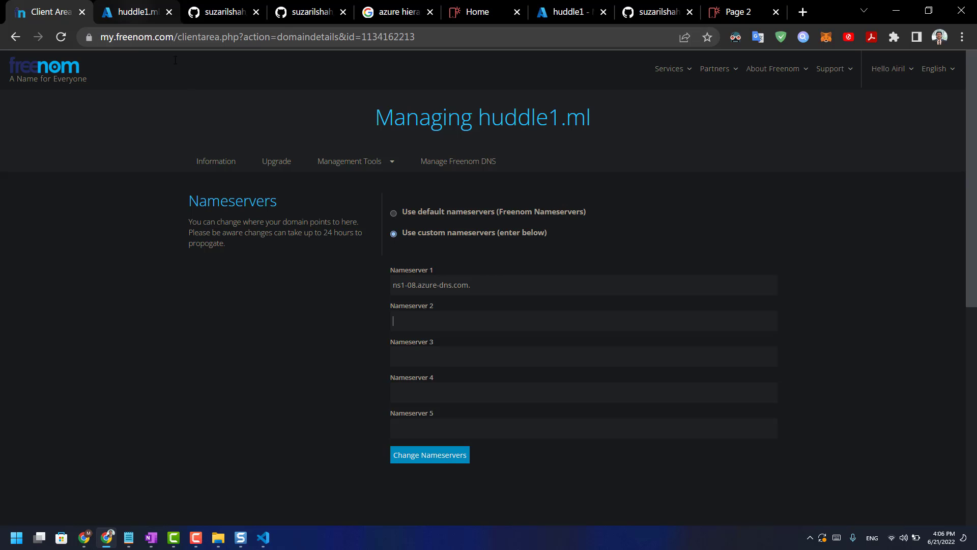
{"action": "left_click", "coordinate": [430, 320]}
{"action": "key", "text": "ctrl+v"}
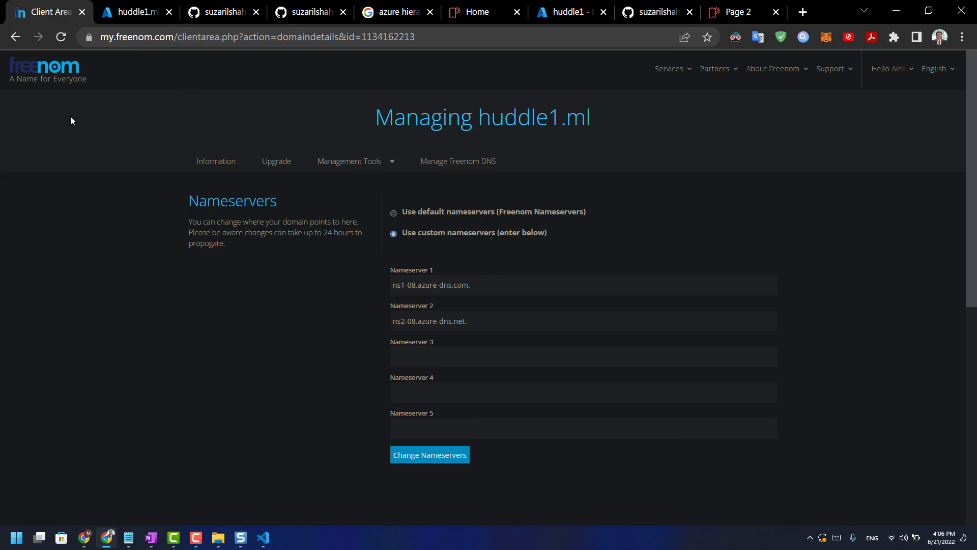
Step: Copy name server 3 of the Azure DNS zone, ns3-08.azure-dns.org., into Freenom's Nameserver 3 field
{"action": "key", "text": "ctrl+2"}
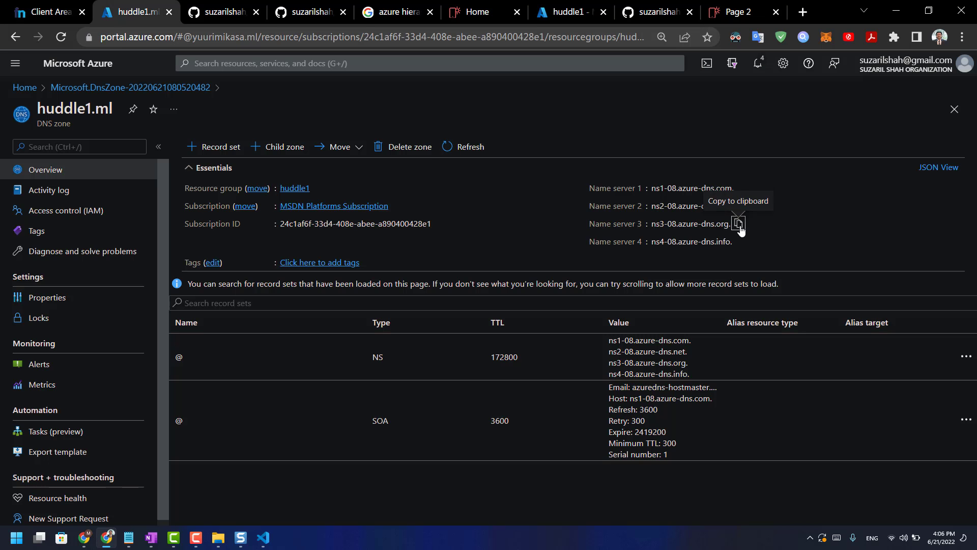
{"action": "left_click", "coordinate": [738, 225]}
{"action": "key", "text": "ctrl+1"}
{"action": "left_click", "coordinate": [481, 363]}
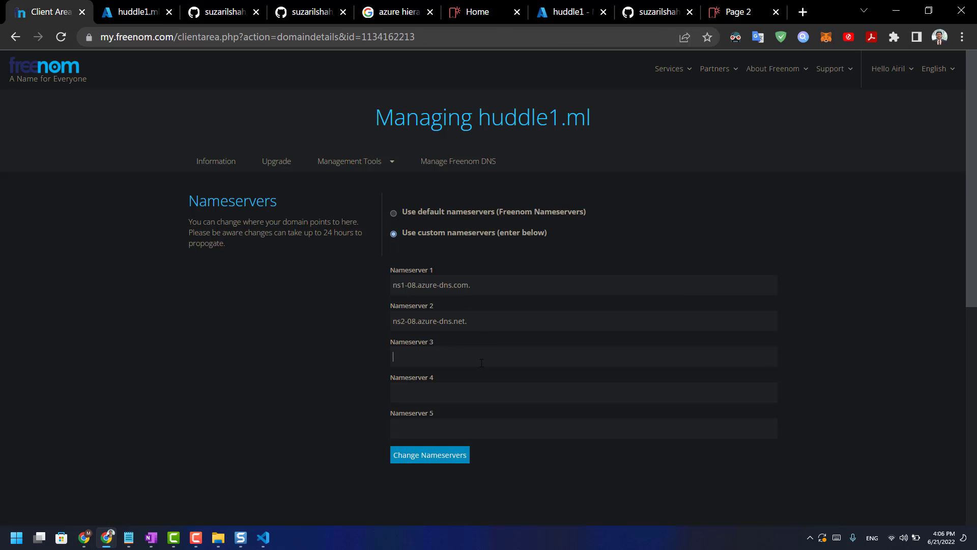
{"action": "key", "text": "ctrl+v"}
Step: Copy the Azure DNS zone's name server 4, ns4-08.azure-dns.info., into Freenom's Nameserver 4 field and submit the nameserver change
{"action": "left_click", "coordinate": [122, 10]}
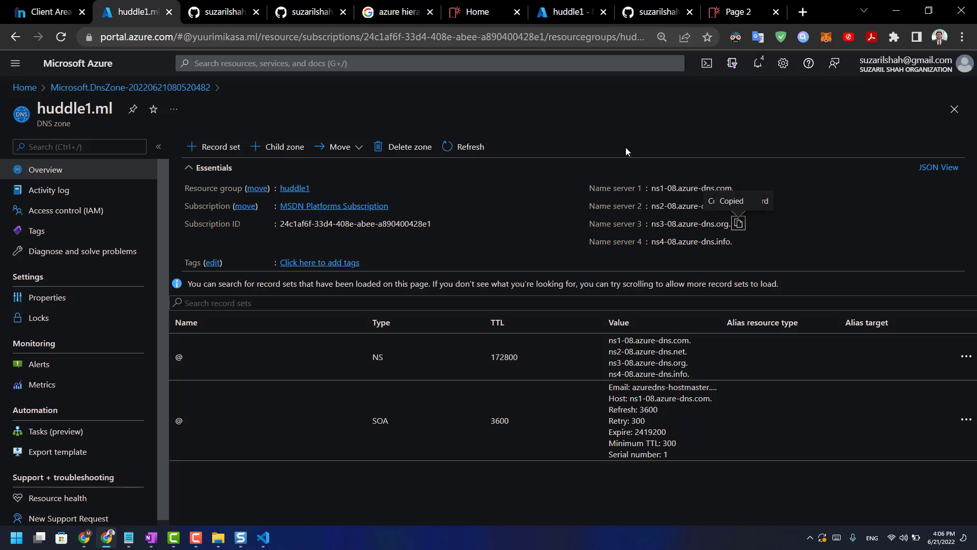
{"action": "left_click", "coordinate": [740, 241]}
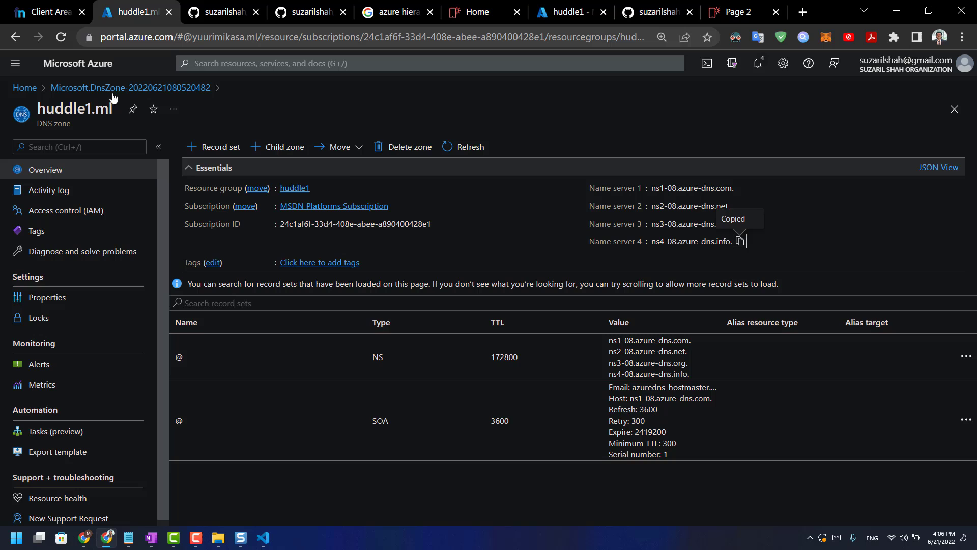
{"action": "left_click", "coordinate": [45, 14]}
{"action": "left_click", "coordinate": [511, 390]}
{"action": "key", "text": "ctrl+v"}
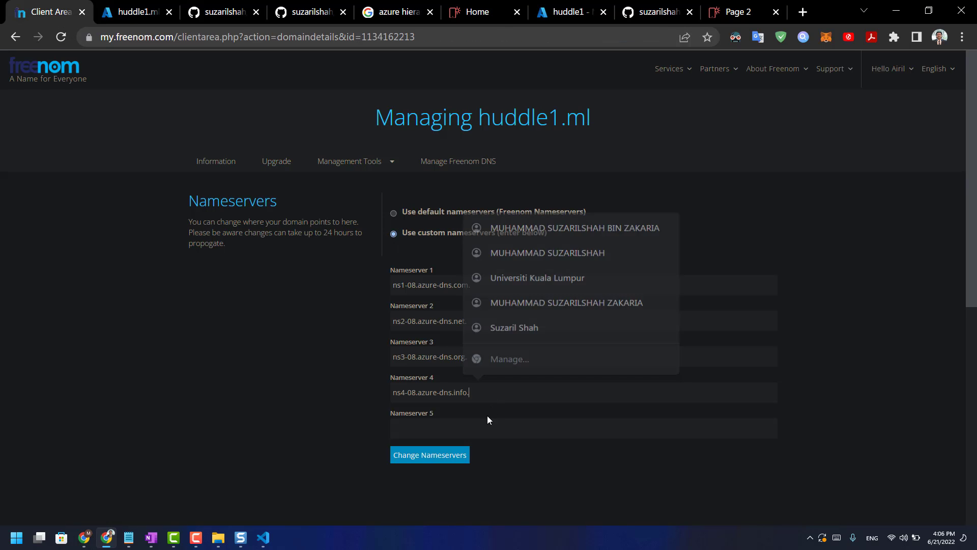
{"action": "left_click", "coordinate": [450, 466]}
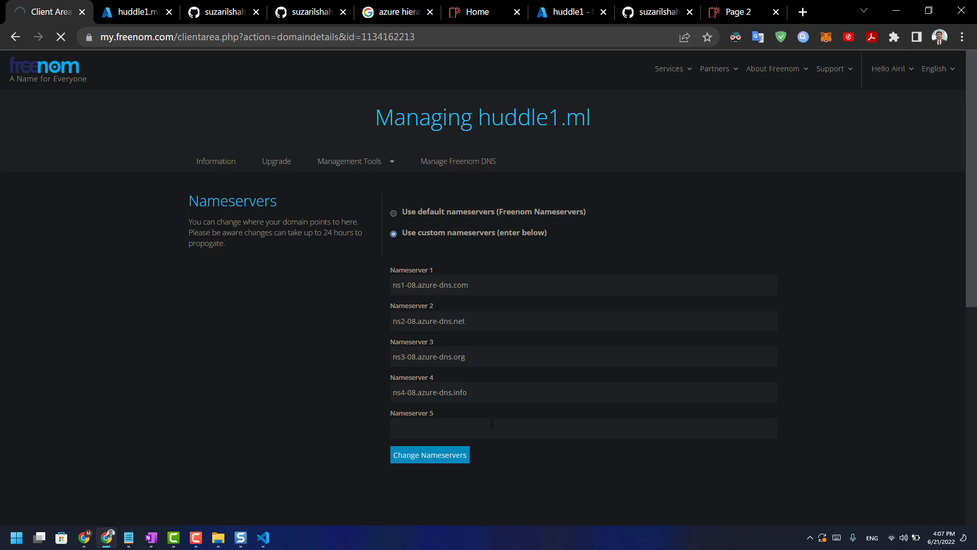
Step: Switch to the deployed static web app site and reload it to check the main heading's second line
{"action": "left_click", "coordinate": [134, 7]}
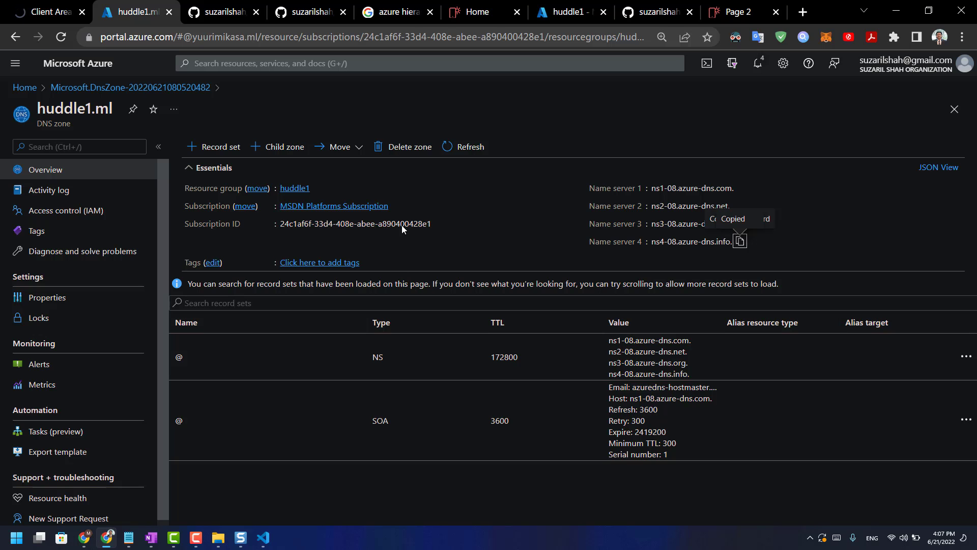
{"action": "left_click", "coordinate": [48, 10]}
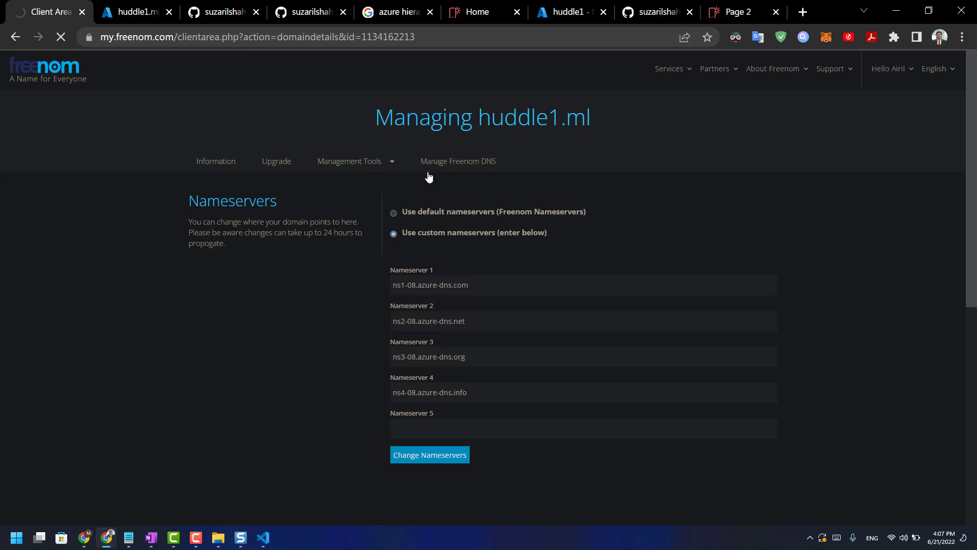
{"action": "left_click", "coordinate": [718, 14]}
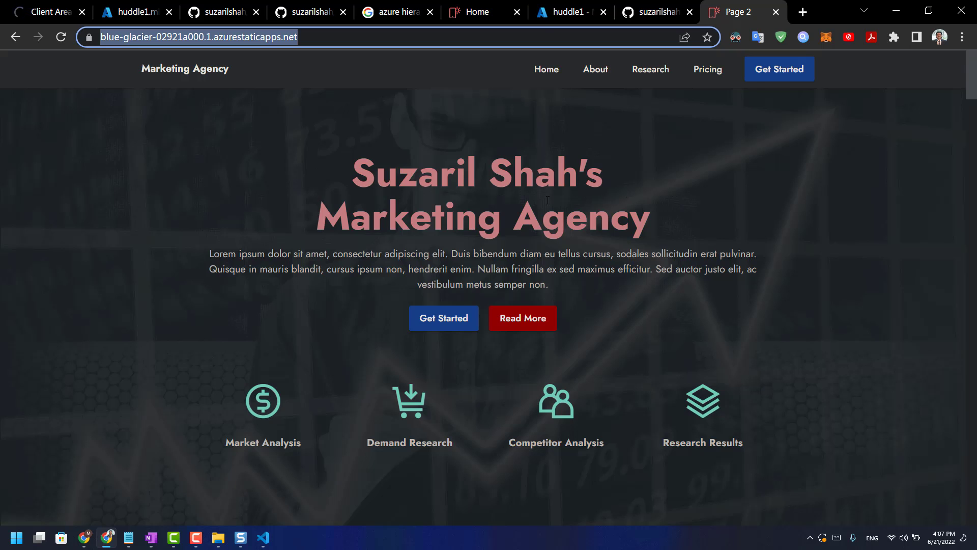
{"action": "left_click_drag", "start_coordinate": [319, 212], "coordinate": [689, 216]}
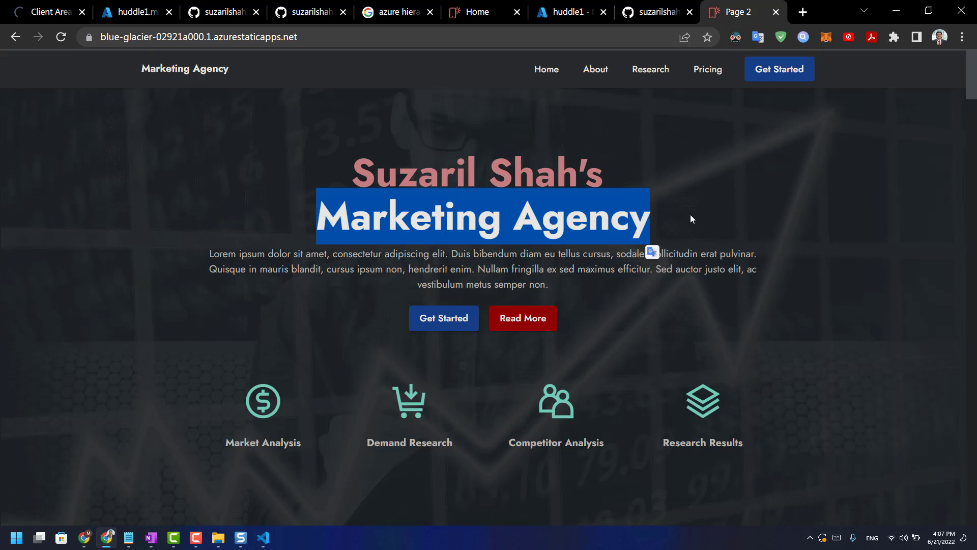
{"action": "left_click", "coordinate": [689, 216]}
{"action": "key", "text": "F5"}
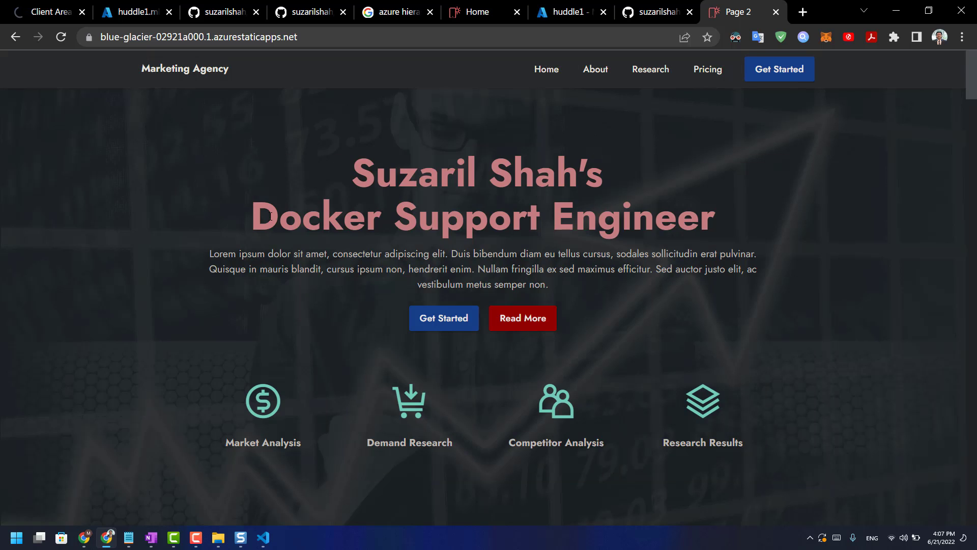
{"action": "left_click_drag", "start_coordinate": [271, 216], "coordinate": [713, 232]}
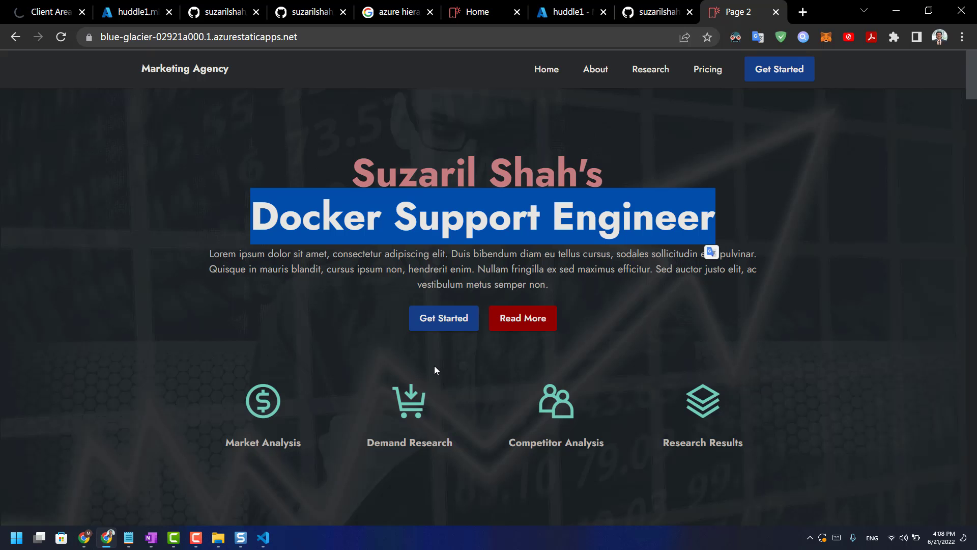
Step: Switch to Visual Studio Code to review the source of index.html, and return to the deployed site in the browser
{"action": "left_click", "coordinate": [266, 537]}
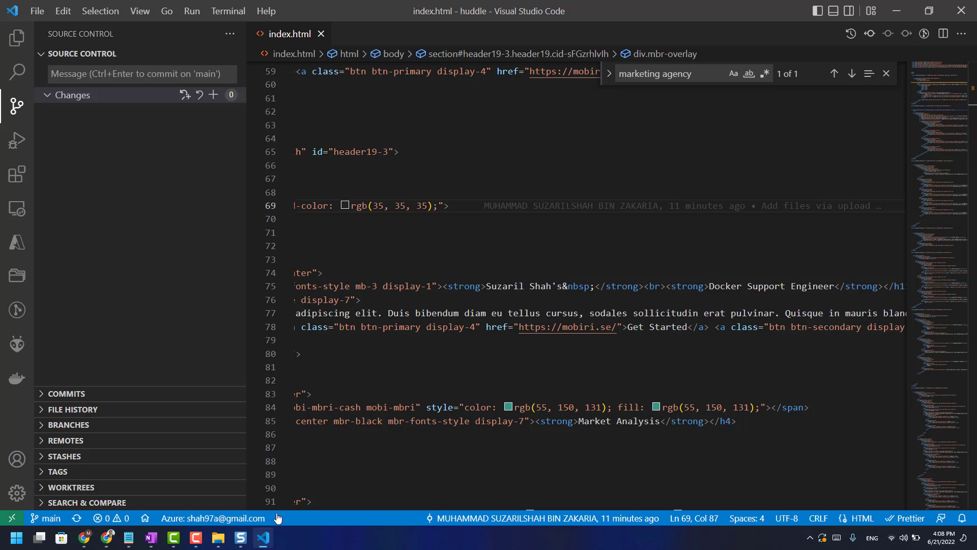
{"action": "scroll", "coordinate": [479, 261], "scroll_direction": "up", "scroll_amount": 7}
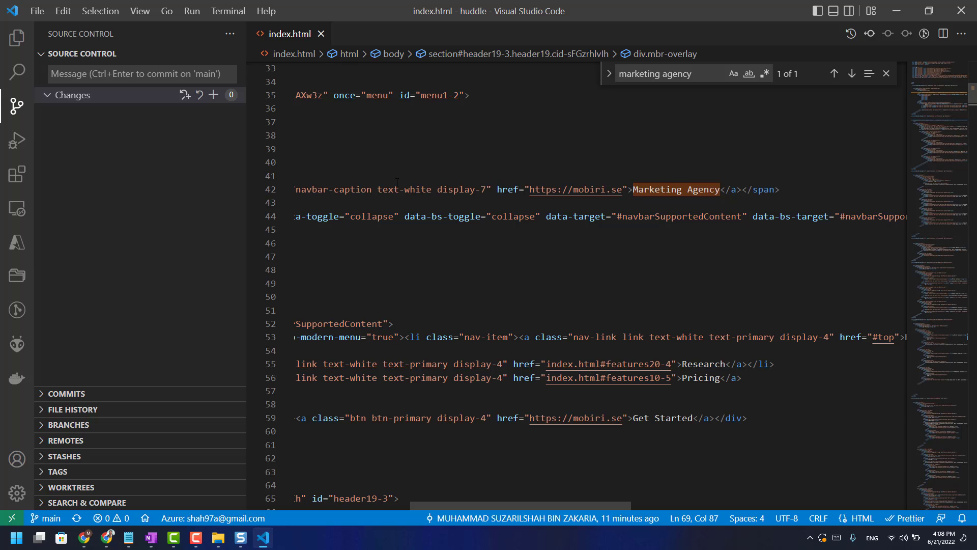
{"action": "scroll", "coordinate": [397, 182], "scroll_direction": "up", "scroll_amount": 8}
{"action": "scroll", "coordinate": [483, 205], "scroll_direction": "left", "scroll_amount": 3}
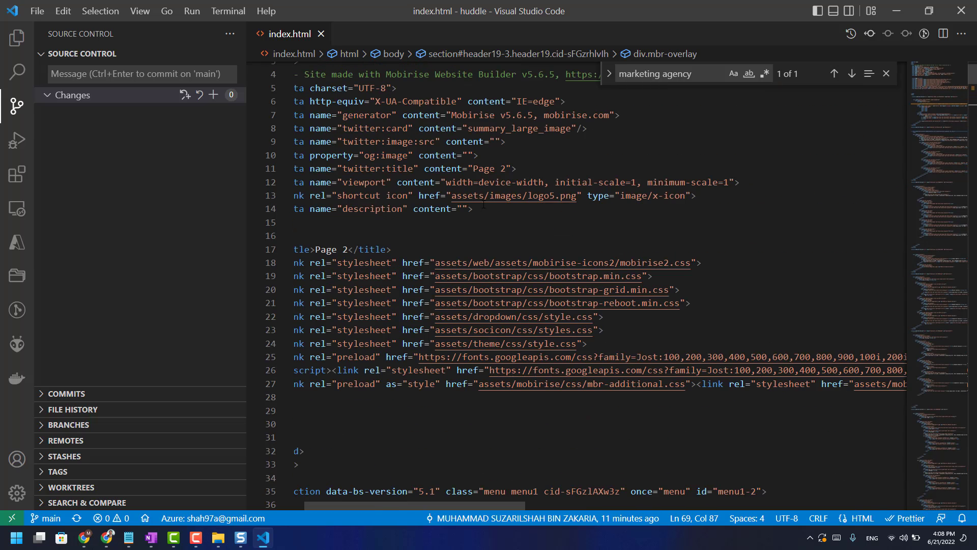
{"action": "left_click", "coordinate": [897, 11]}
{"action": "left_click", "coordinate": [269, 131]}
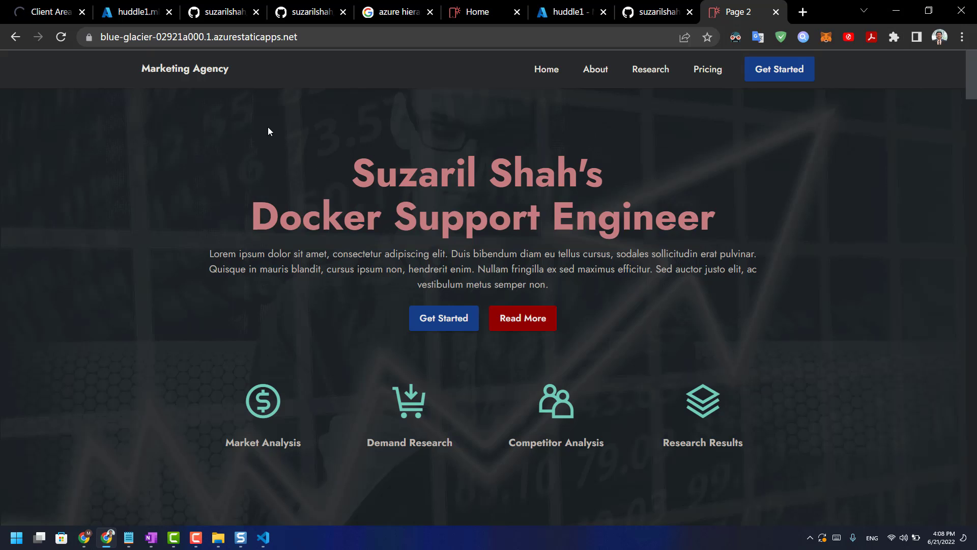
Step: Check the nameserver settings for huddle1.ml in Freenom and compare with the main heading on the deployed site
{"action": "left_click", "coordinate": [50, 12]}
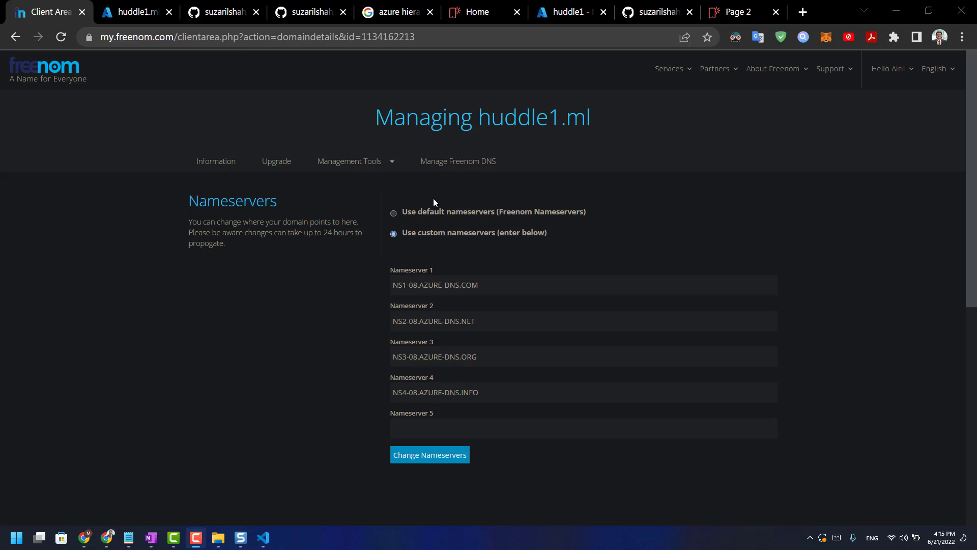
{"action": "left_click", "coordinate": [741, 11]}
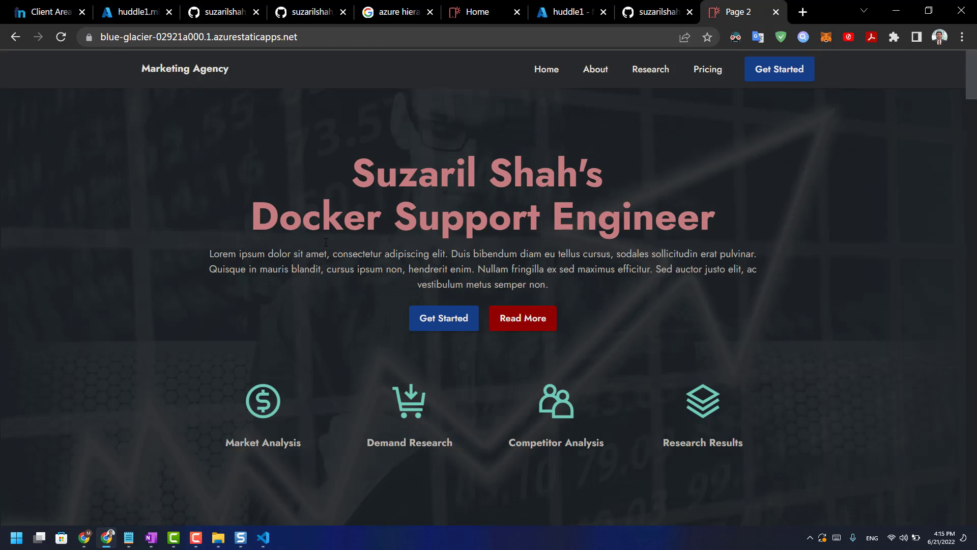
{"action": "left_click_drag", "start_coordinate": [243, 215], "coordinate": [702, 206]}
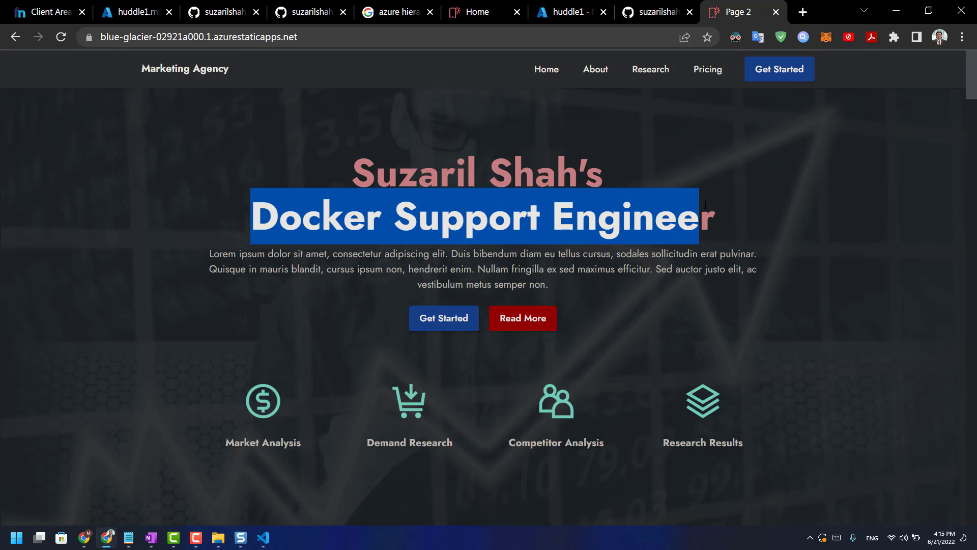
{"action": "left_click", "coordinate": [24, 5]}
Step: Switch to the Azure portal, find the Static Web Apps service, and open the huddle1 app
{"action": "left_click", "coordinate": [141, 6]}
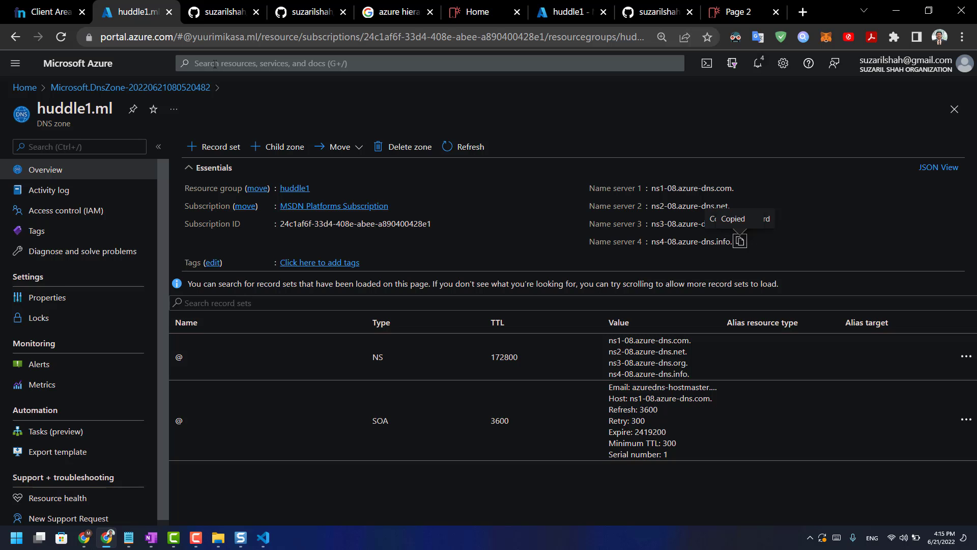
{"action": "left_click", "coordinate": [214, 64]}
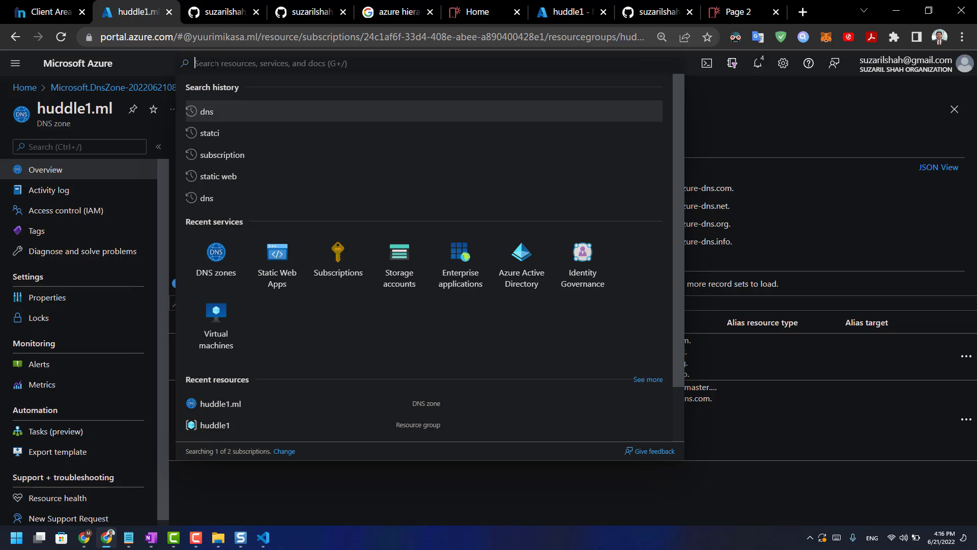
{"action": "type", "text": "azur"}
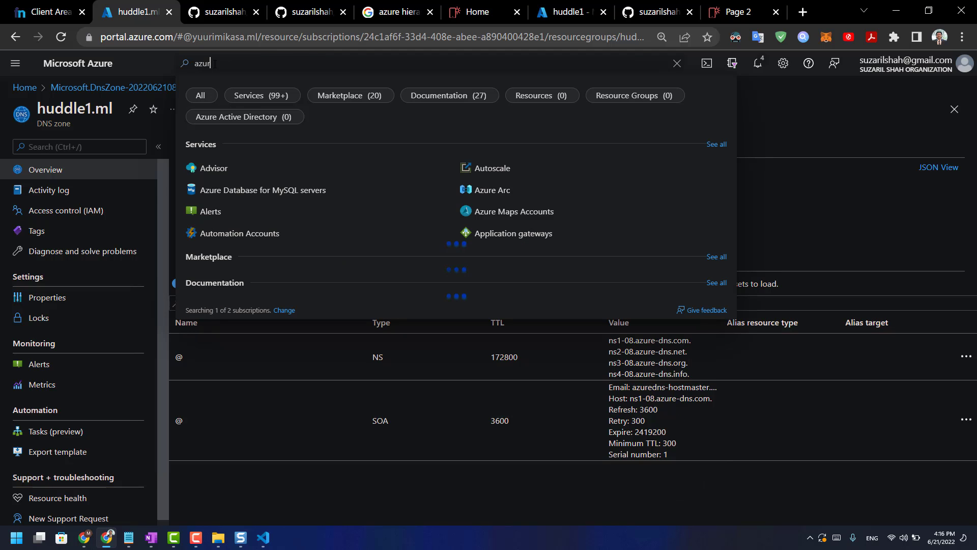
{"action": "type", "text": "e stati"}
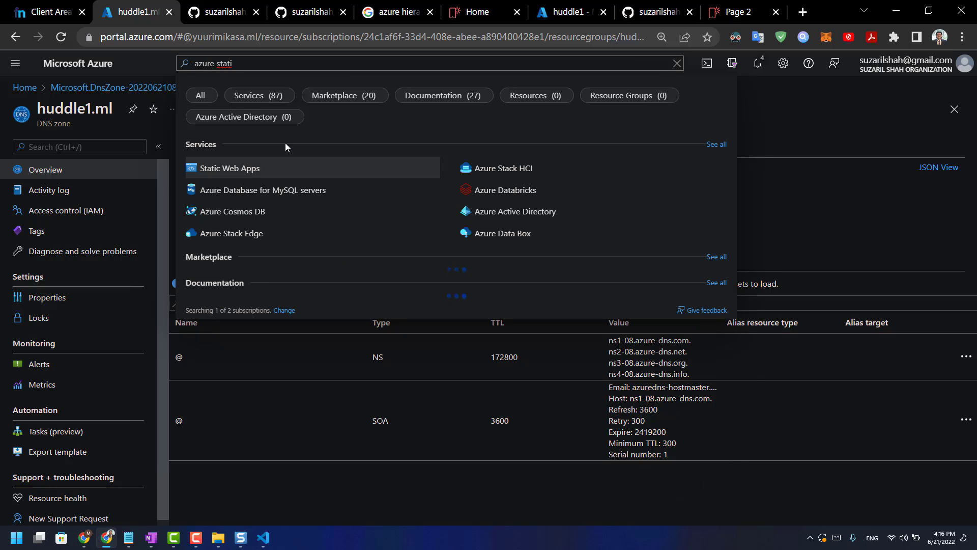
{"action": "left_click", "coordinate": [283, 172]}
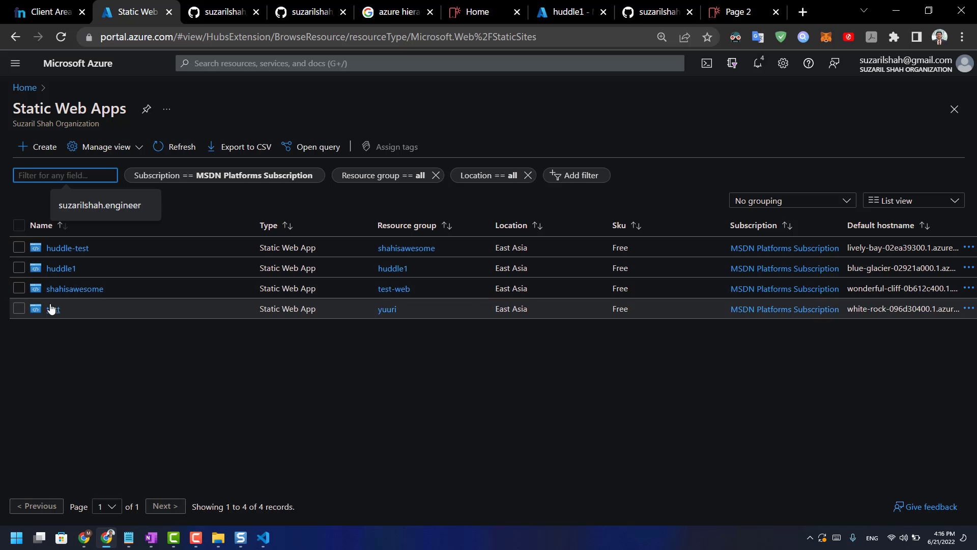
{"action": "left_click", "coordinate": [72, 273]}
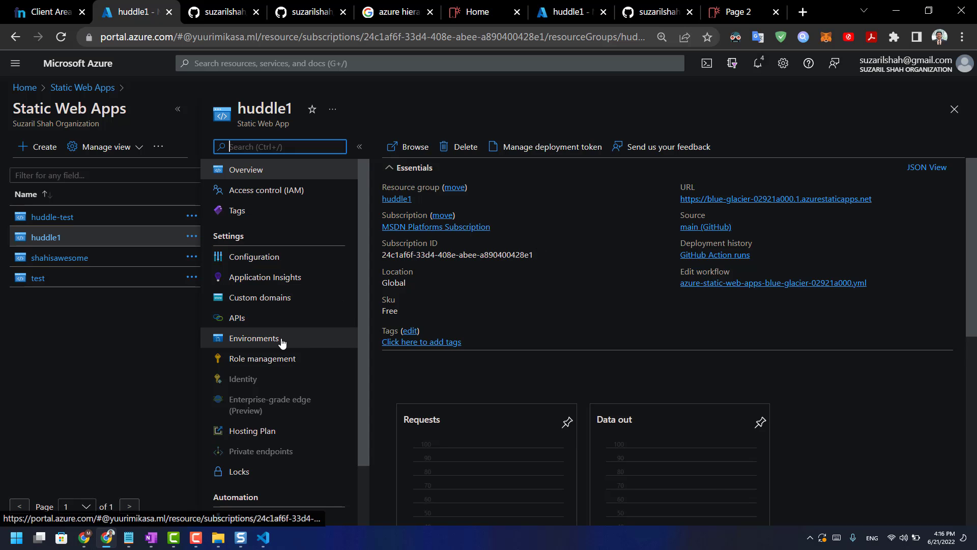
{"action": "left_click", "coordinate": [284, 306]}
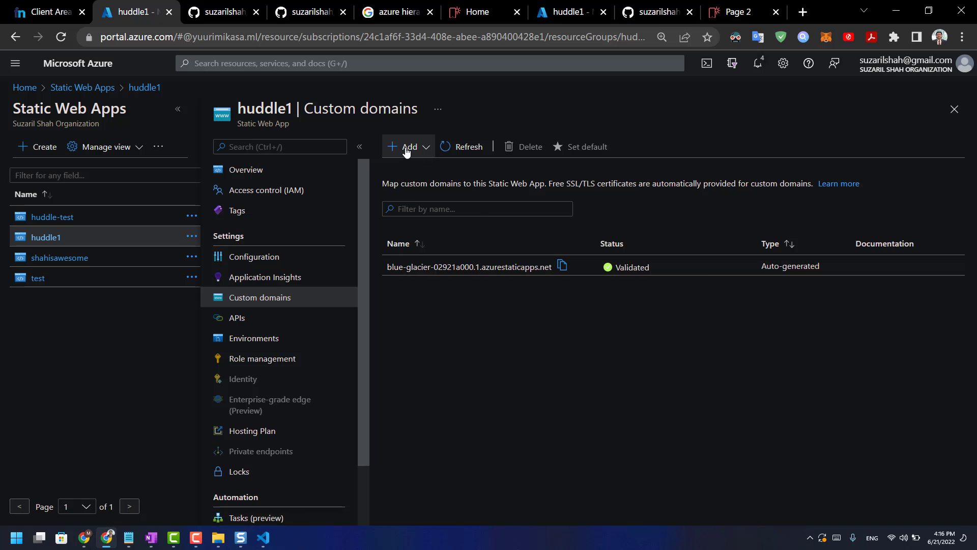
{"action": "left_click", "coordinate": [406, 152]}
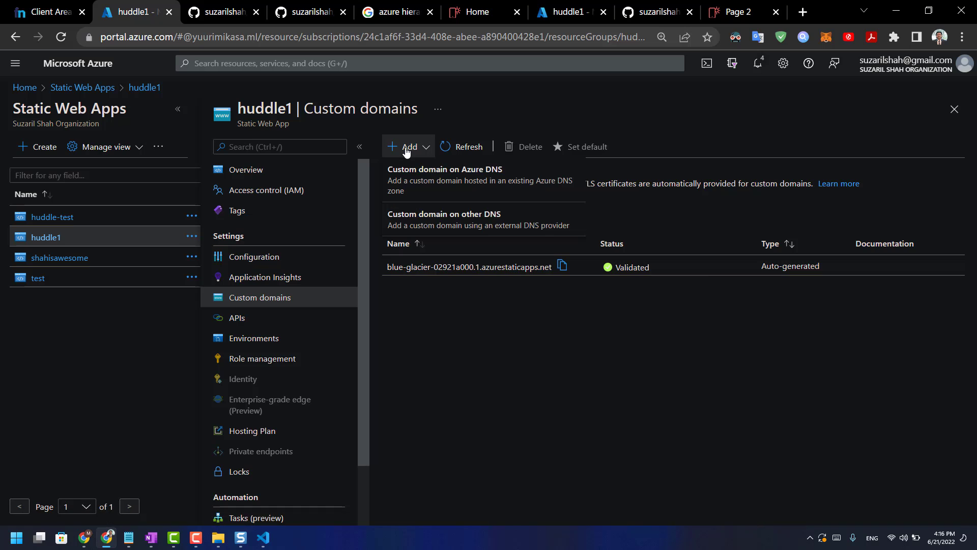
{"action": "left_click", "coordinate": [436, 178]}
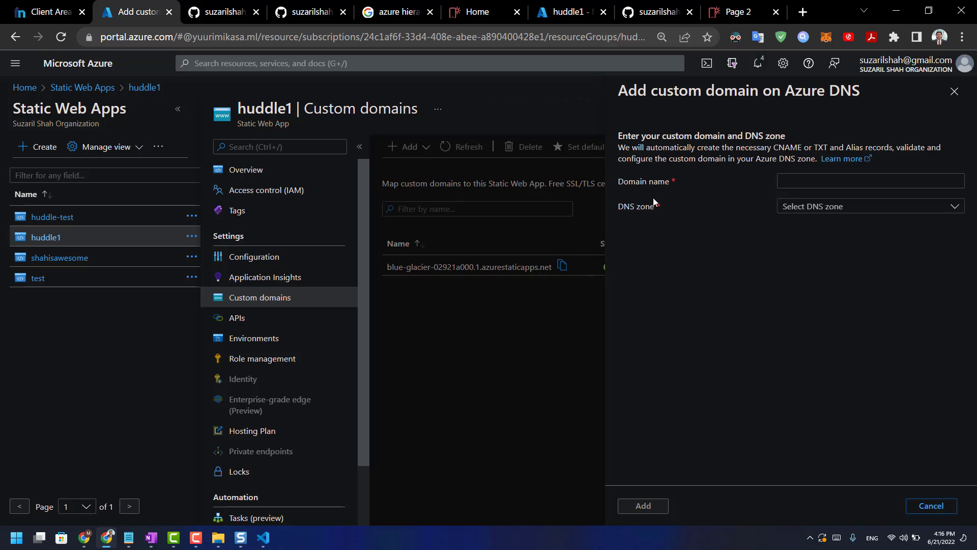
{"action": "left_click", "coordinate": [783, 184]}
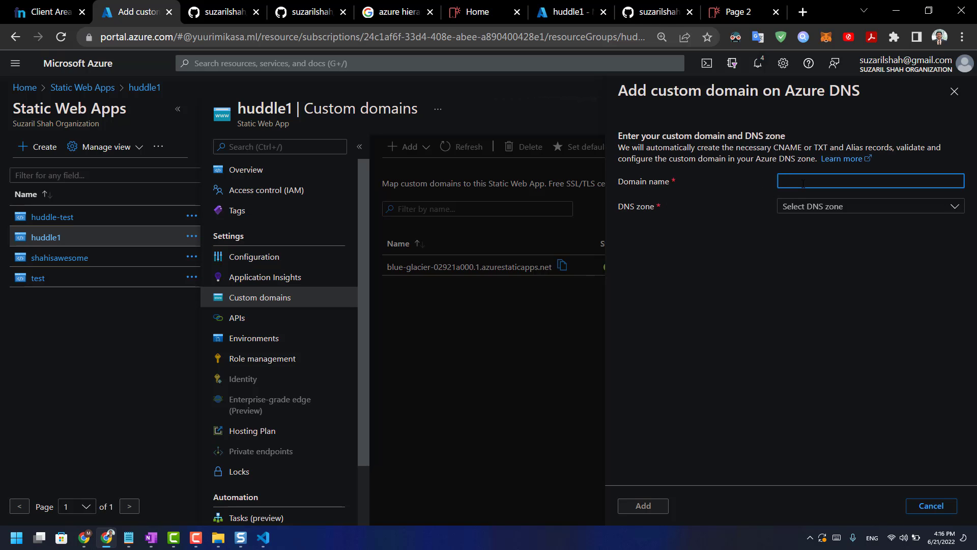
{"action": "type", "text": "www.huddle1.ml"}
{"action": "left_click", "coordinate": [831, 207]}
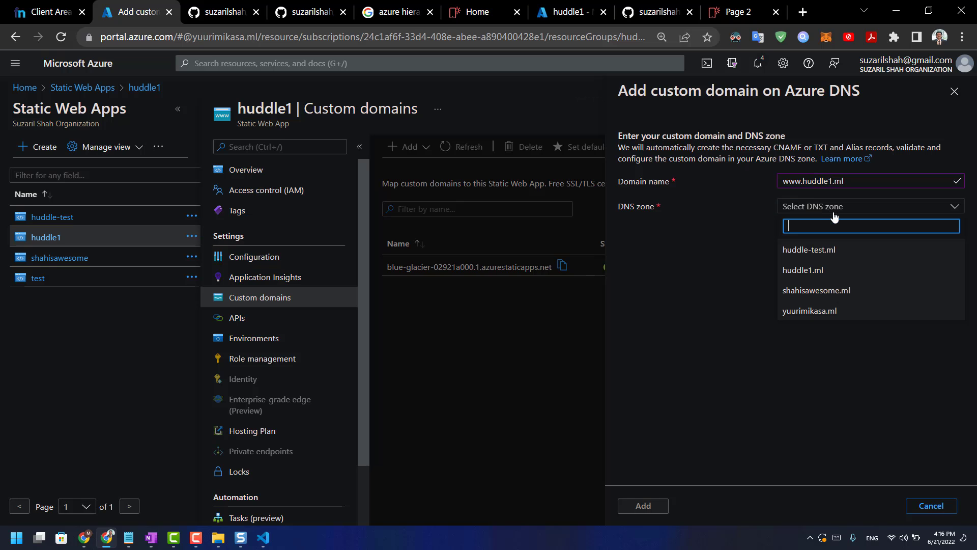
{"action": "left_click", "coordinate": [836, 269]}
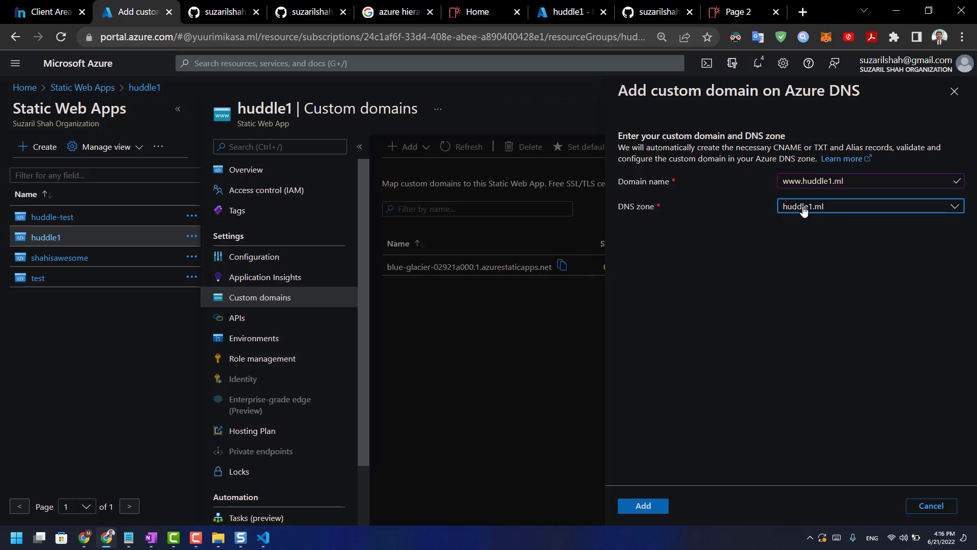
{"action": "left_click", "coordinate": [652, 509]}
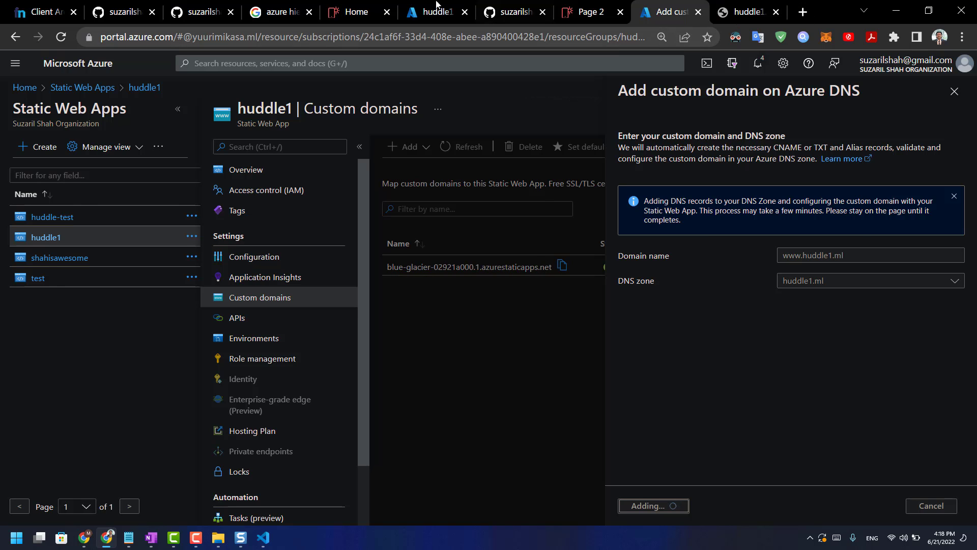
Step: Find the DNS zones service in the other Azure portal tab, open the huddle1.ml zone, and examine its record sets
{"action": "left_click", "coordinate": [429, 6]}
{"action": "left_click", "coordinate": [230, 64]}
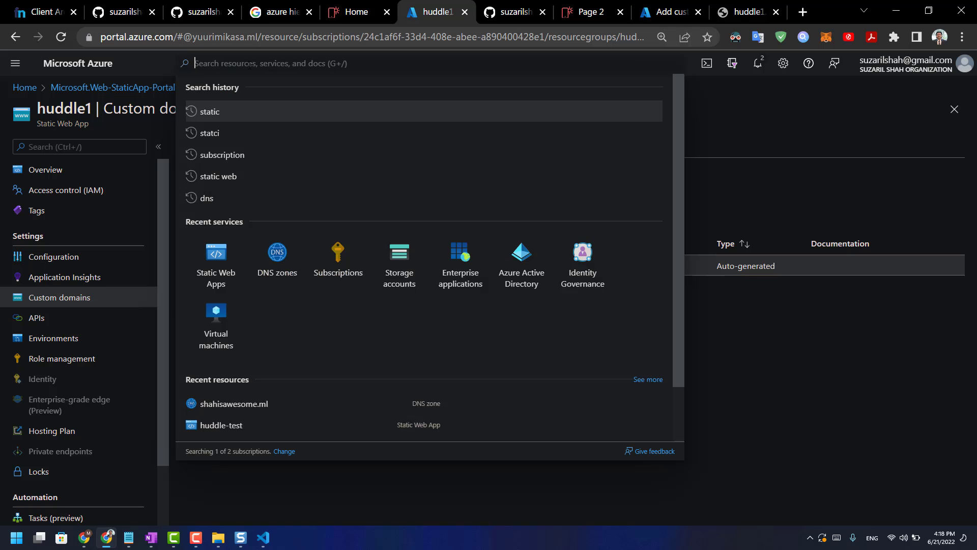
{"action": "type", "text": "dns"}
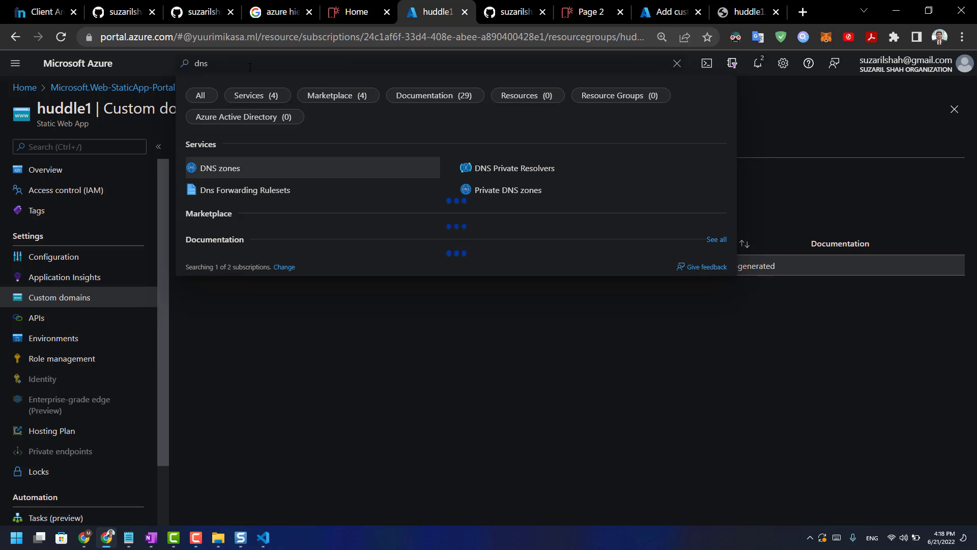
{"action": "left_click", "coordinate": [237, 162]}
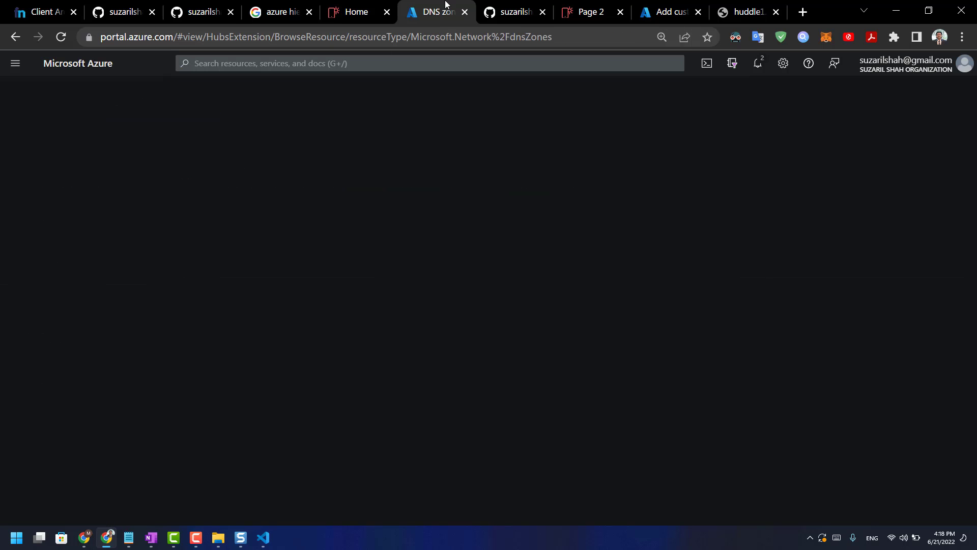
{"action": "left_click_drag", "start_coordinate": [458, 7], "coordinate": [532, 9]}
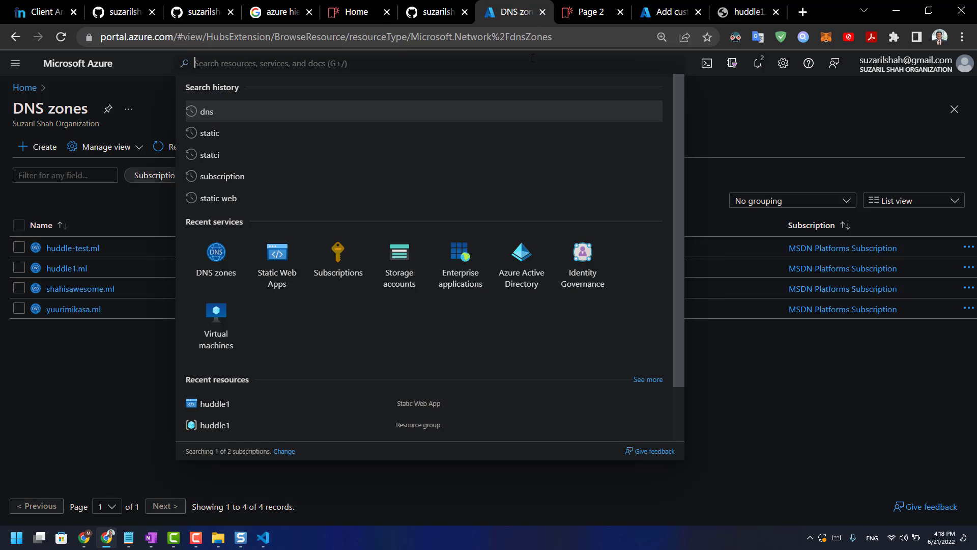
{"action": "left_click", "coordinate": [67, 269]}
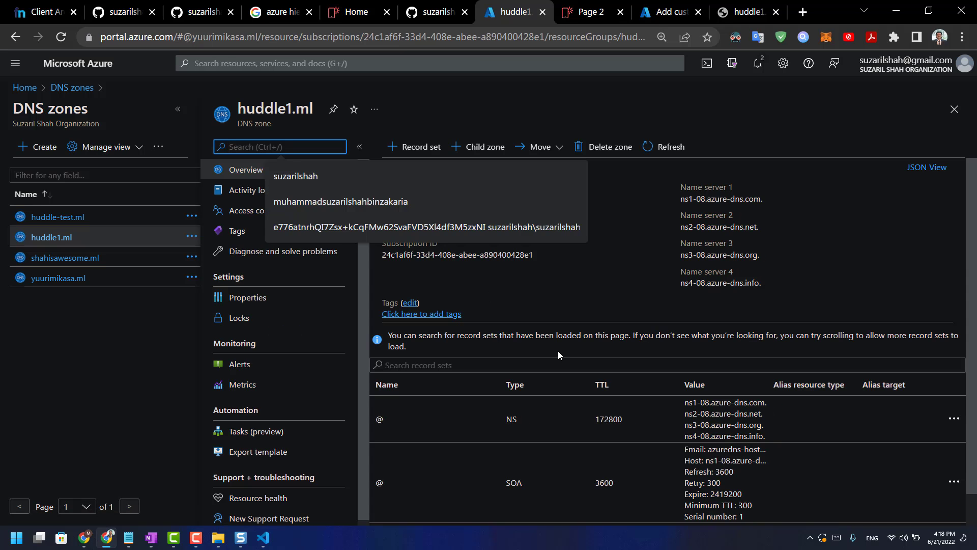
{"action": "scroll", "coordinate": [572, 352], "scroll_direction": "down", "scroll_amount": 1}
{"action": "left_click", "coordinate": [769, 154]}
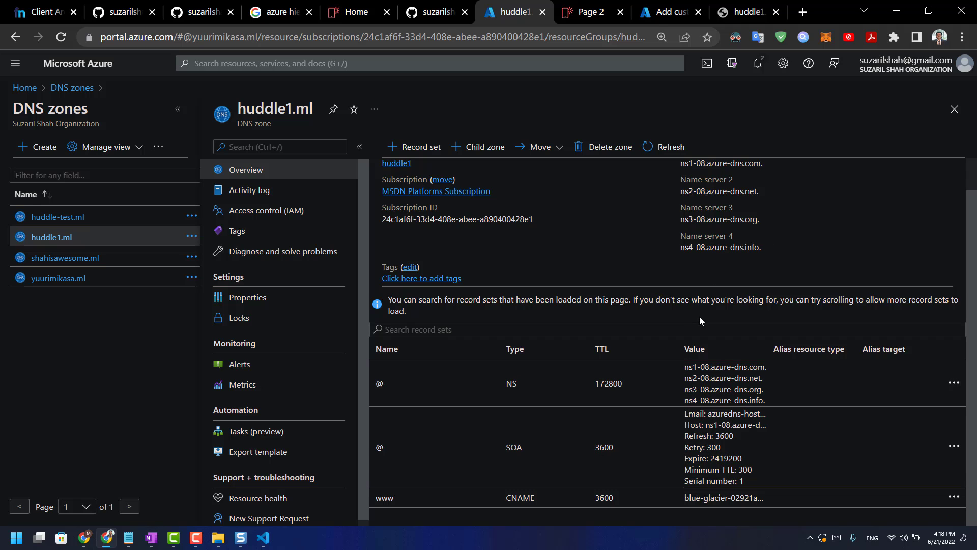
Step: Return to huddle1's custom domains, close the completed domain form, and add huddle1.ml on Azure DNS with the huddle1.ml zone
{"action": "left_click", "coordinate": [662, 14]}
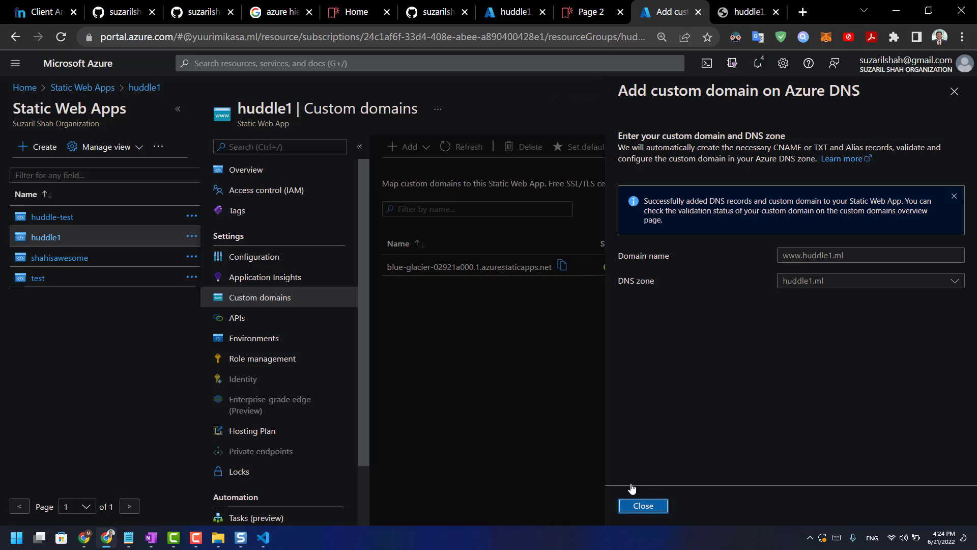
{"action": "left_click", "coordinate": [635, 507]}
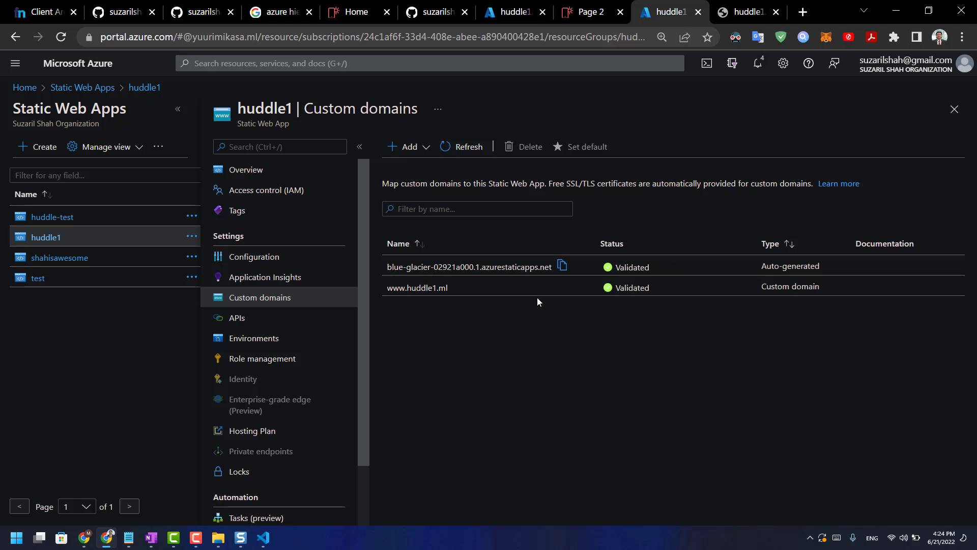
{"action": "left_click", "coordinate": [398, 153]}
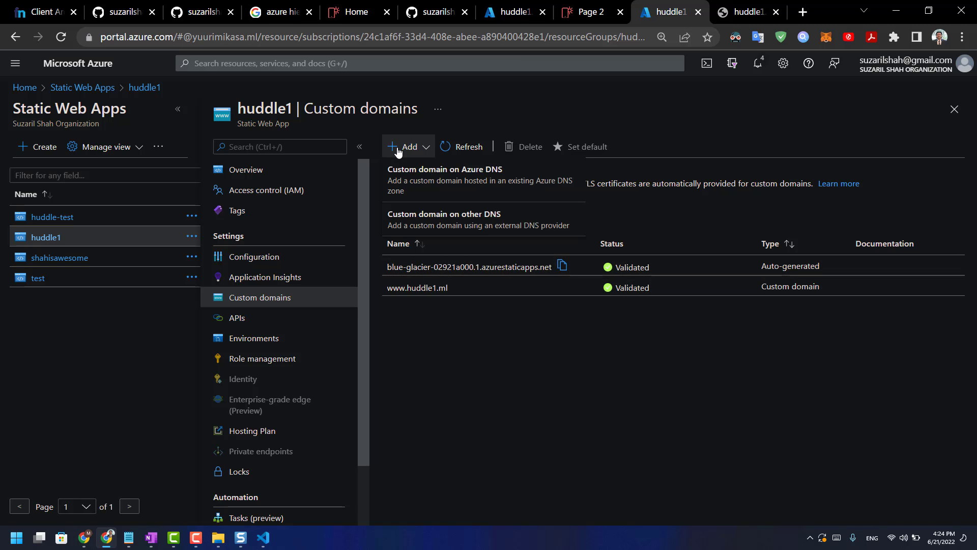
{"action": "left_click", "coordinate": [413, 182]}
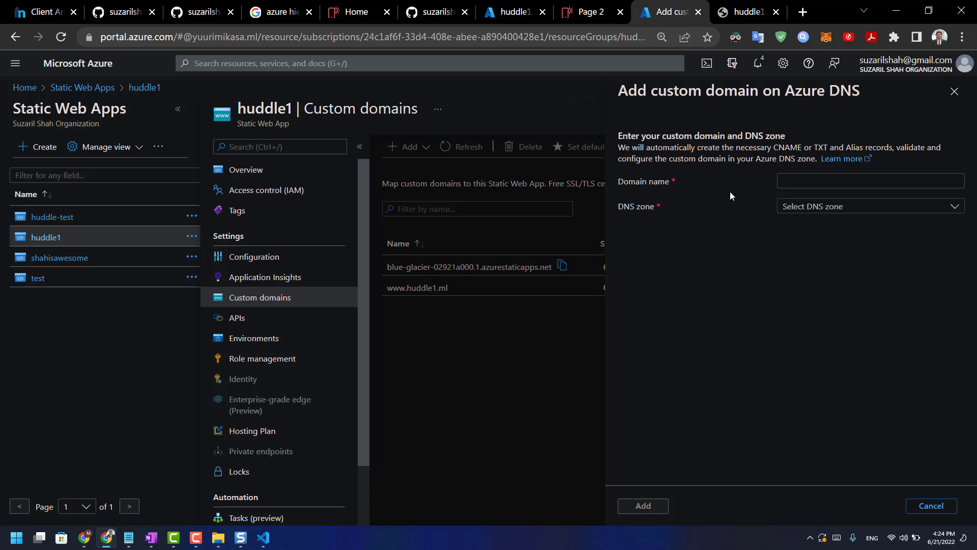
{"action": "left_click", "coordinate": [800, 180]}
{"action": "type", "text": "h"}
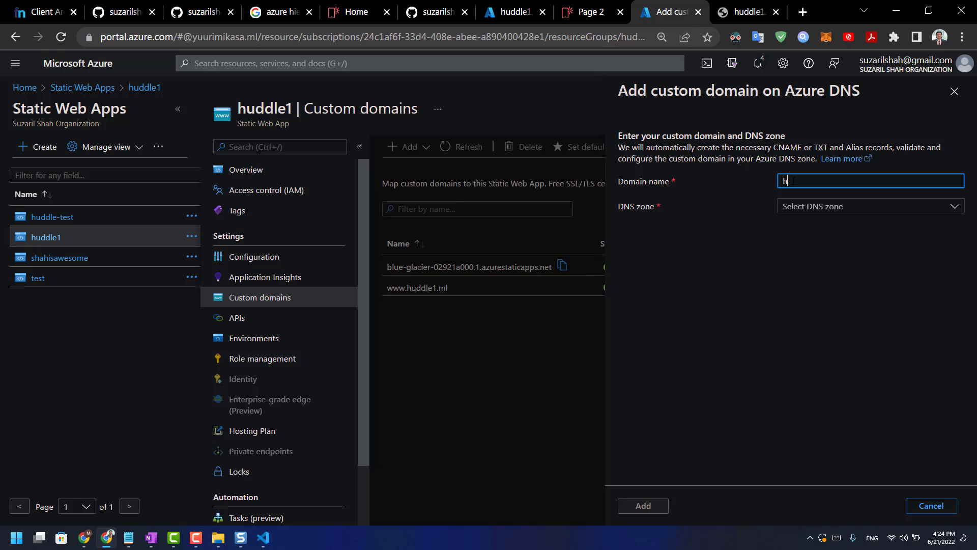
{"action": "type", "text": "uddle1.ml"}
{"action": "left_click", "coordinate": [816, 206]}
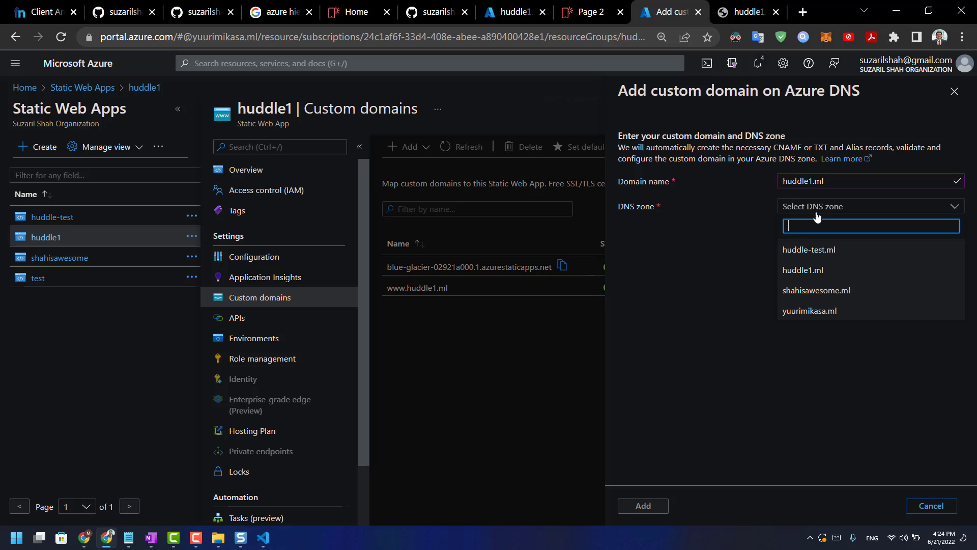
{"action": "left_click", "coordinate": [815, 270]}
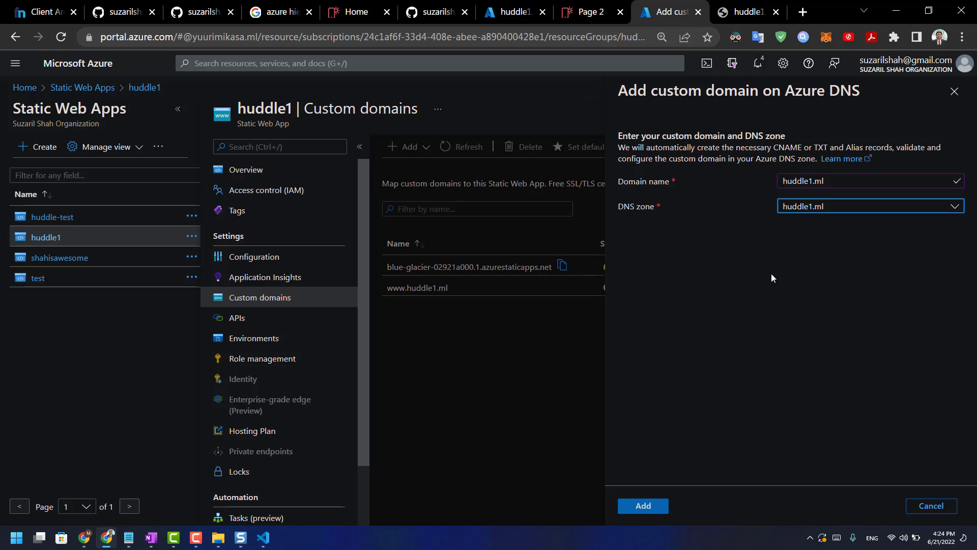
{"action": "left_click", "coordinate": [651, 505]}
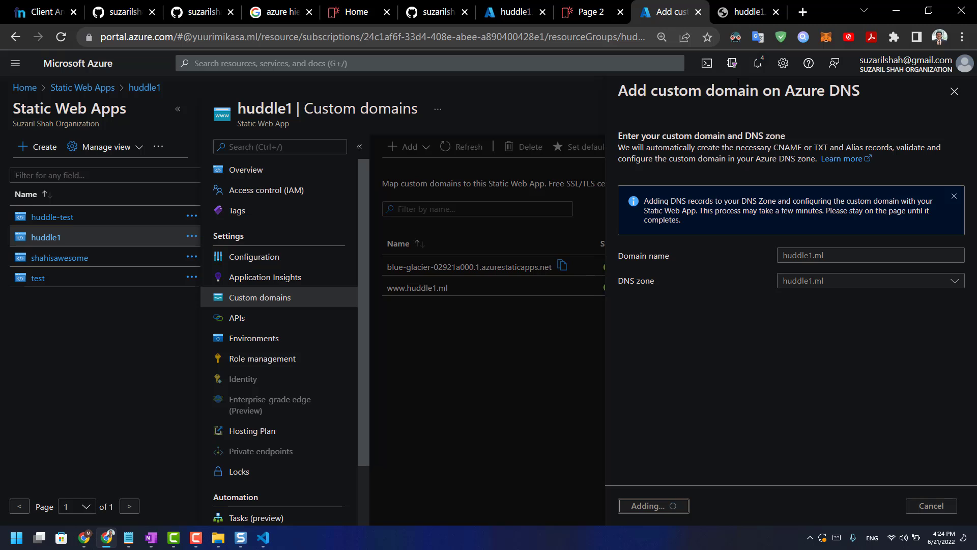
Step: Compare the site at huddle1.ml with the one at blue-glacier-02921a000.1.azurestaticapps.net, reloading both pages
{"action": "left_click", "coordinate": [738, 20]}
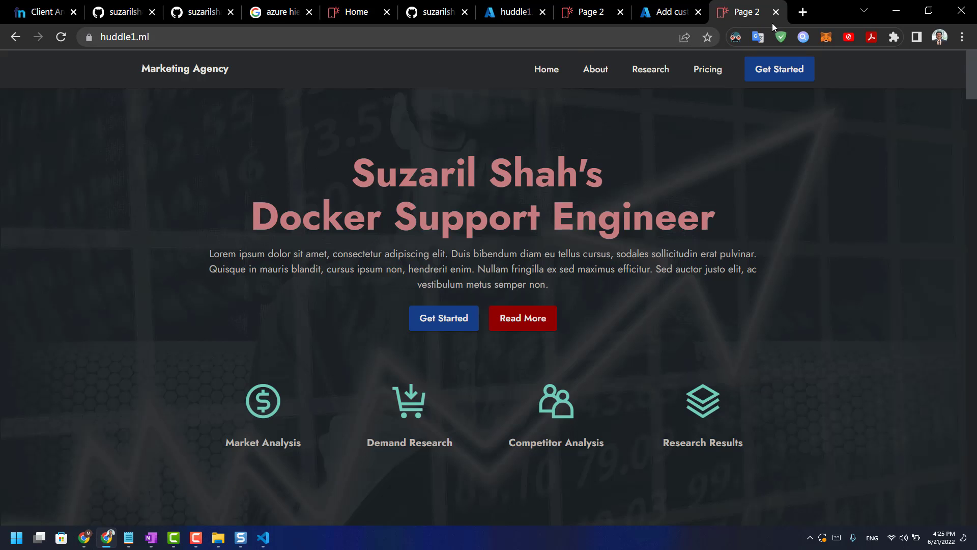
{"action": "left_click", "coordinate": [570, 15]}
{"action": "left_click", "coordinate": [229, 36]}
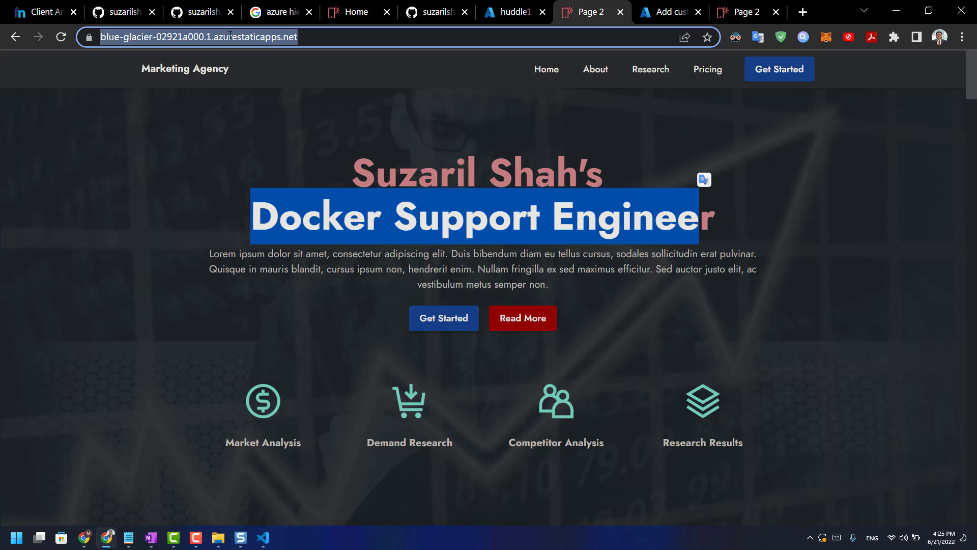
{"action": "key", "text": "Return"}
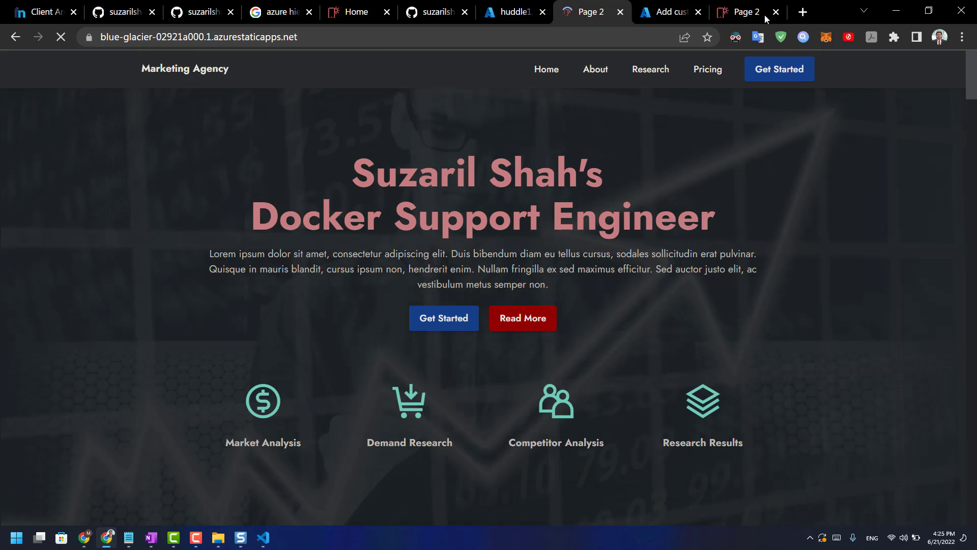
{"action": "left_click", "coordinate": [766, 19]}
{"action": "left_click", "coordinate": [443, 38]}
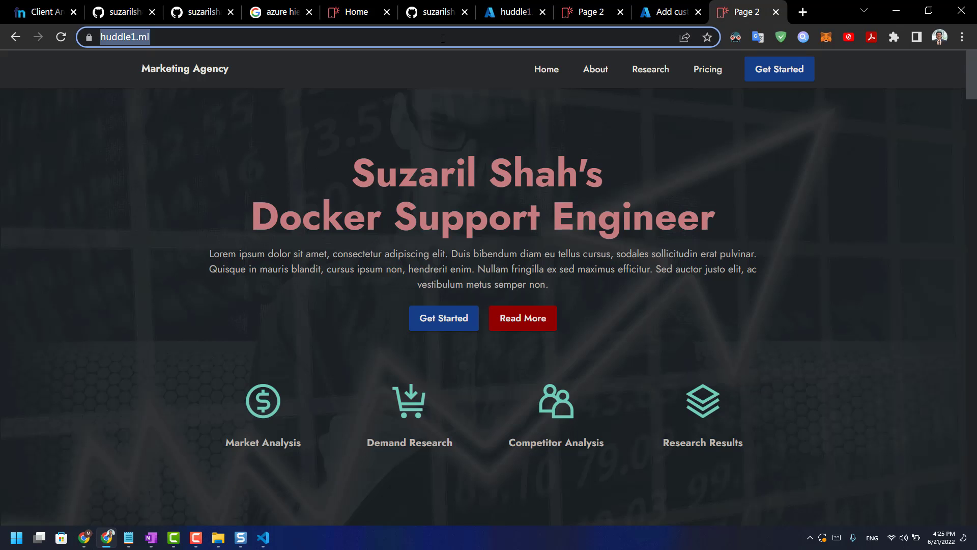
{"action": "key", "text": "Return"}
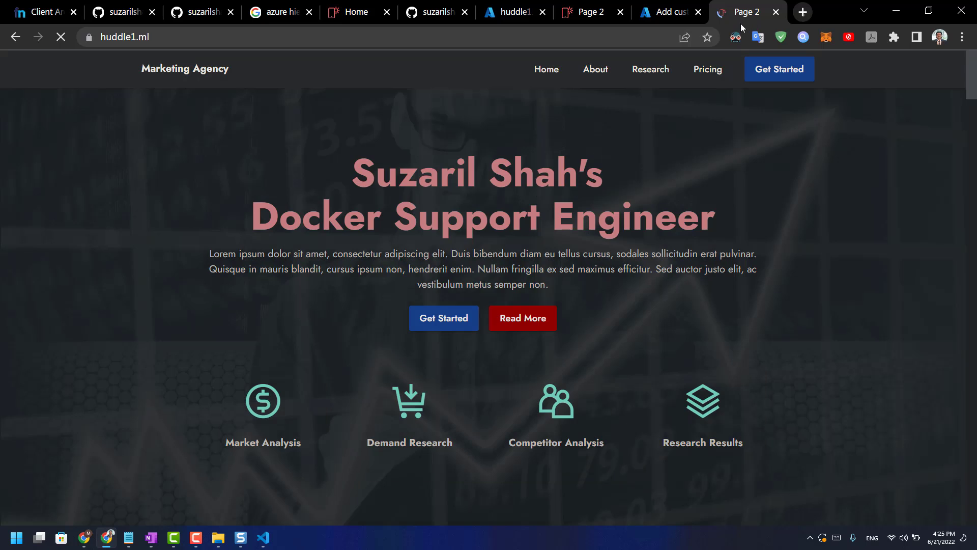
Step: Load huddle1.ml in a new browser tab to check that the domain serves the site
{"action": "key", "text": "ctrl+t"}
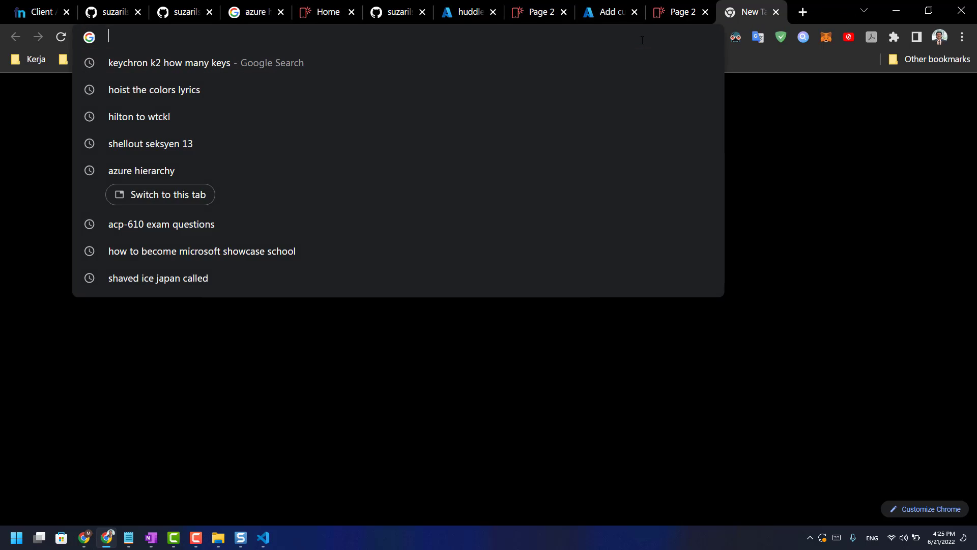
{"action": "type", "text": "huddle"}
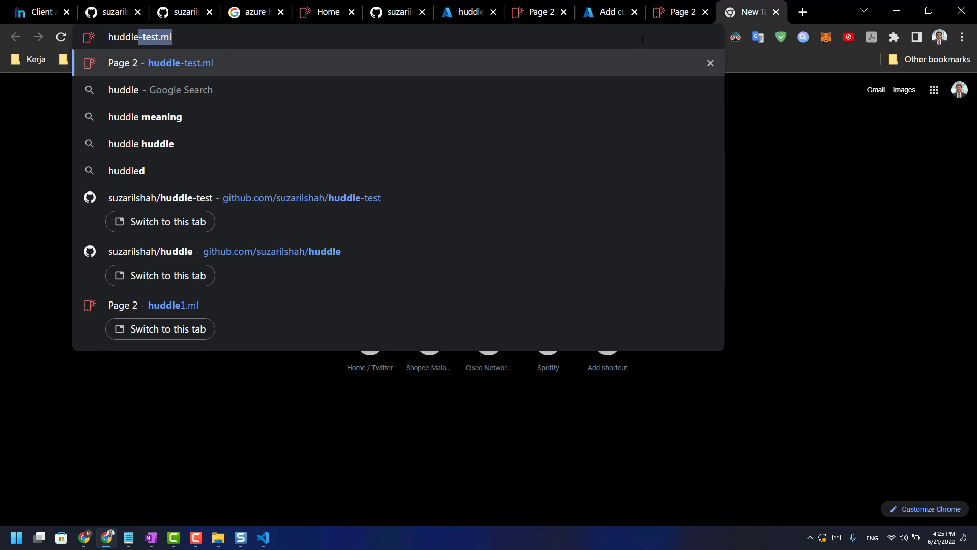
{"action": "type", "text": "1.ml"}
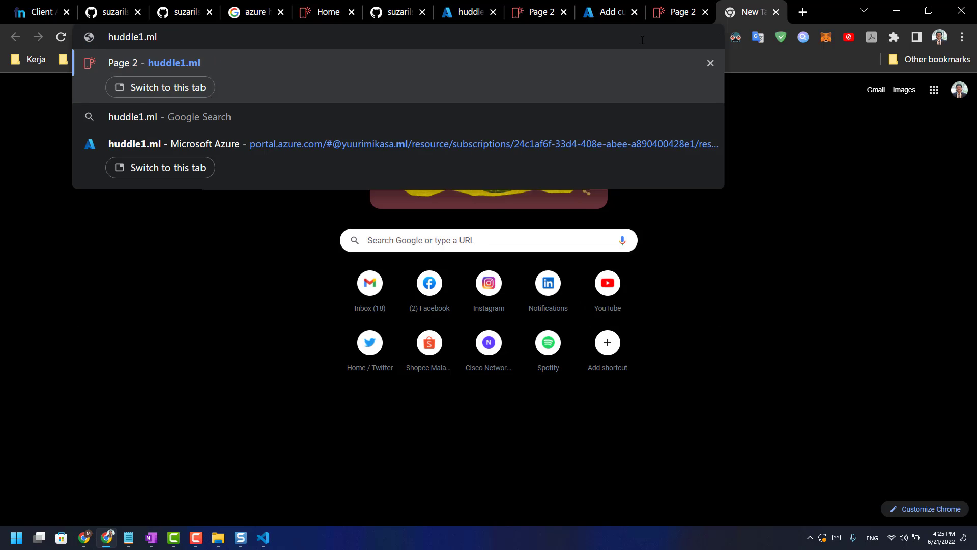
{"action": "key", "text": "Return"}
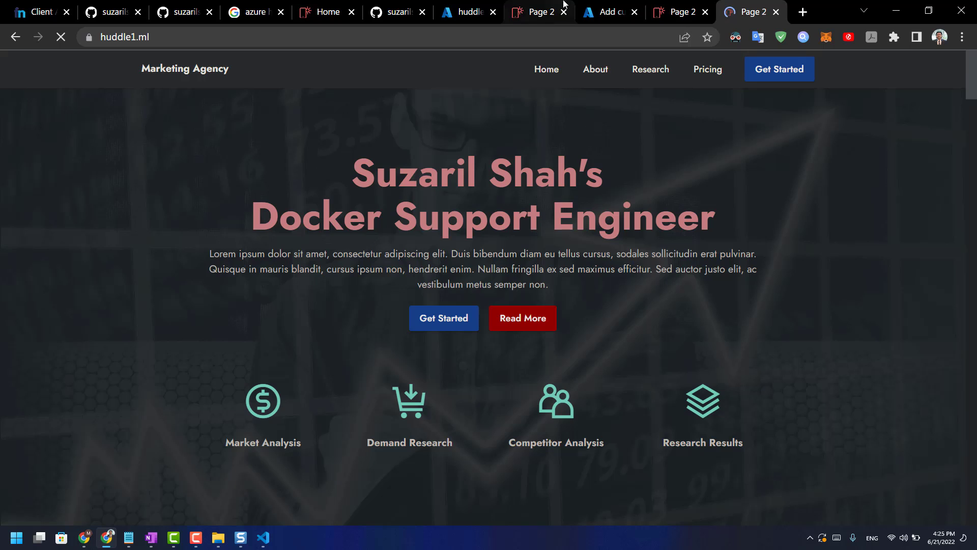
{"action": "left_click", "coordinate": [611, 12]}
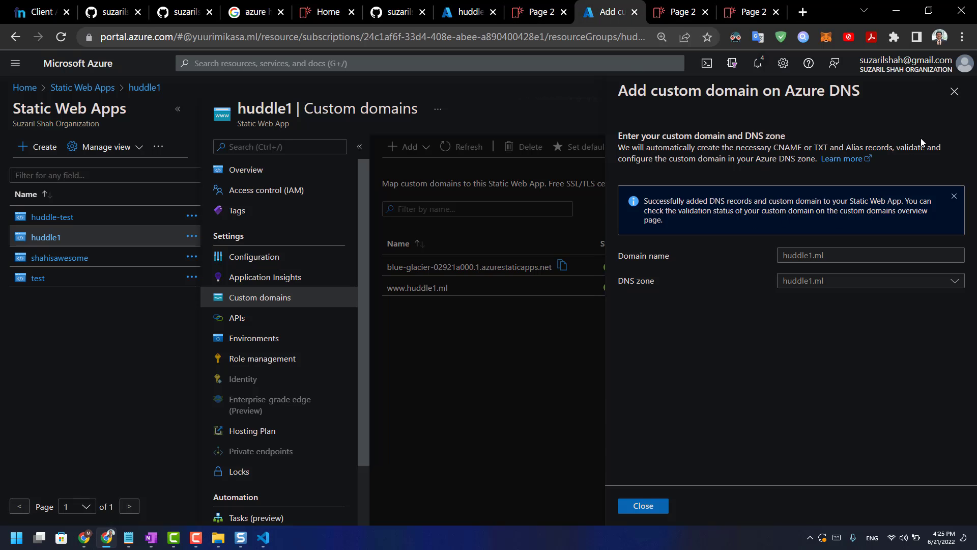
{"action": "left_click", "coordinate": [644, 506]}
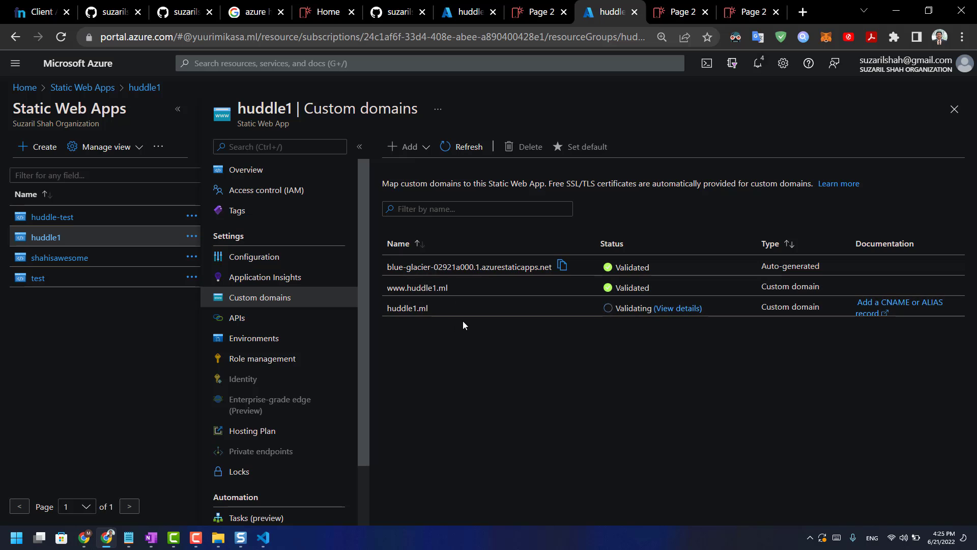
{"action": "left_click", "coordinate": [469, 289]}
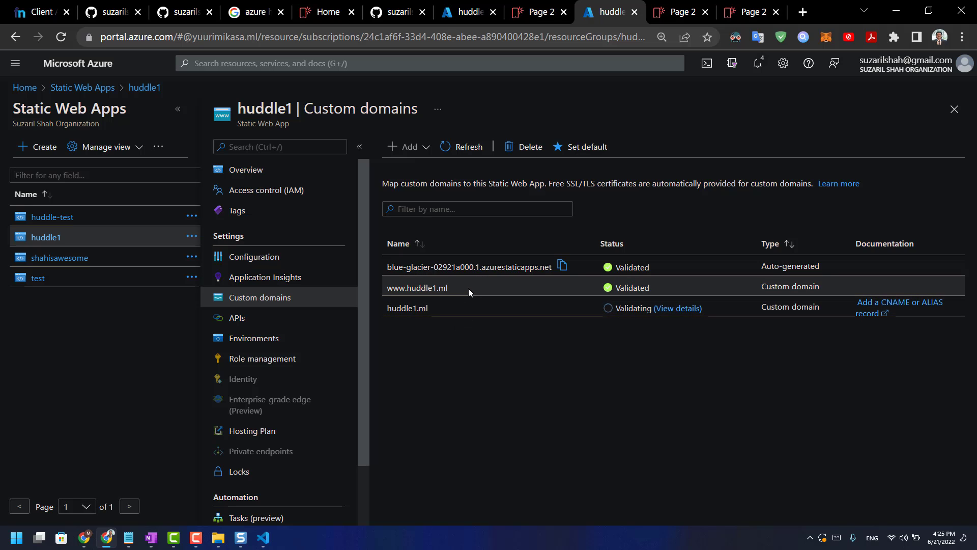
{"action": "left_click", "coordinate": [586, 147]}
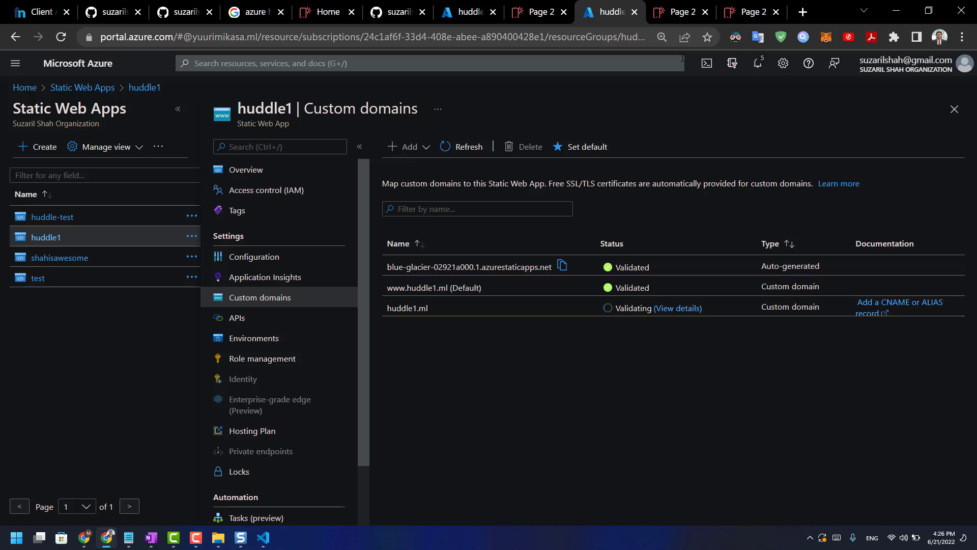
Step: Switch to the open huddle1.ml site to check the default domain's effect
{"action": "left_click", "coordinate": [685, 4]}
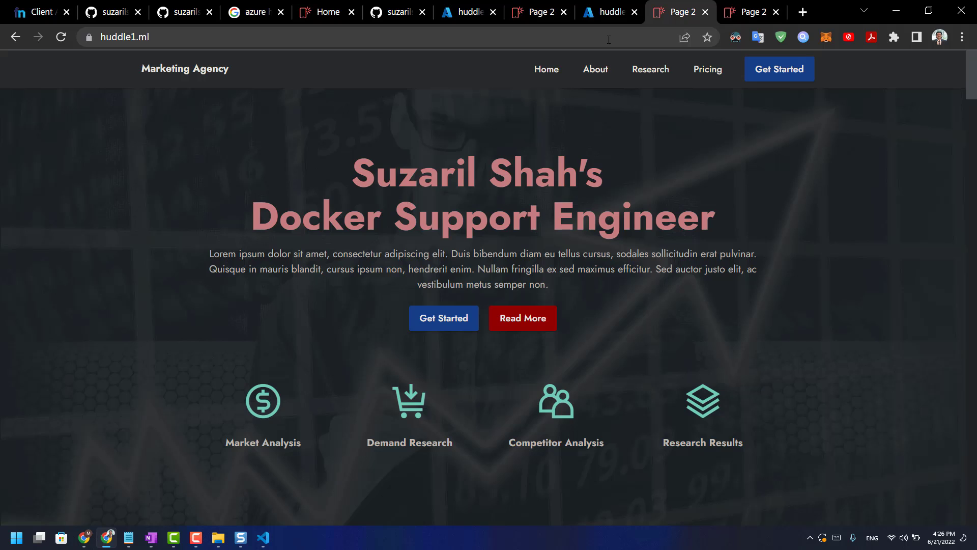